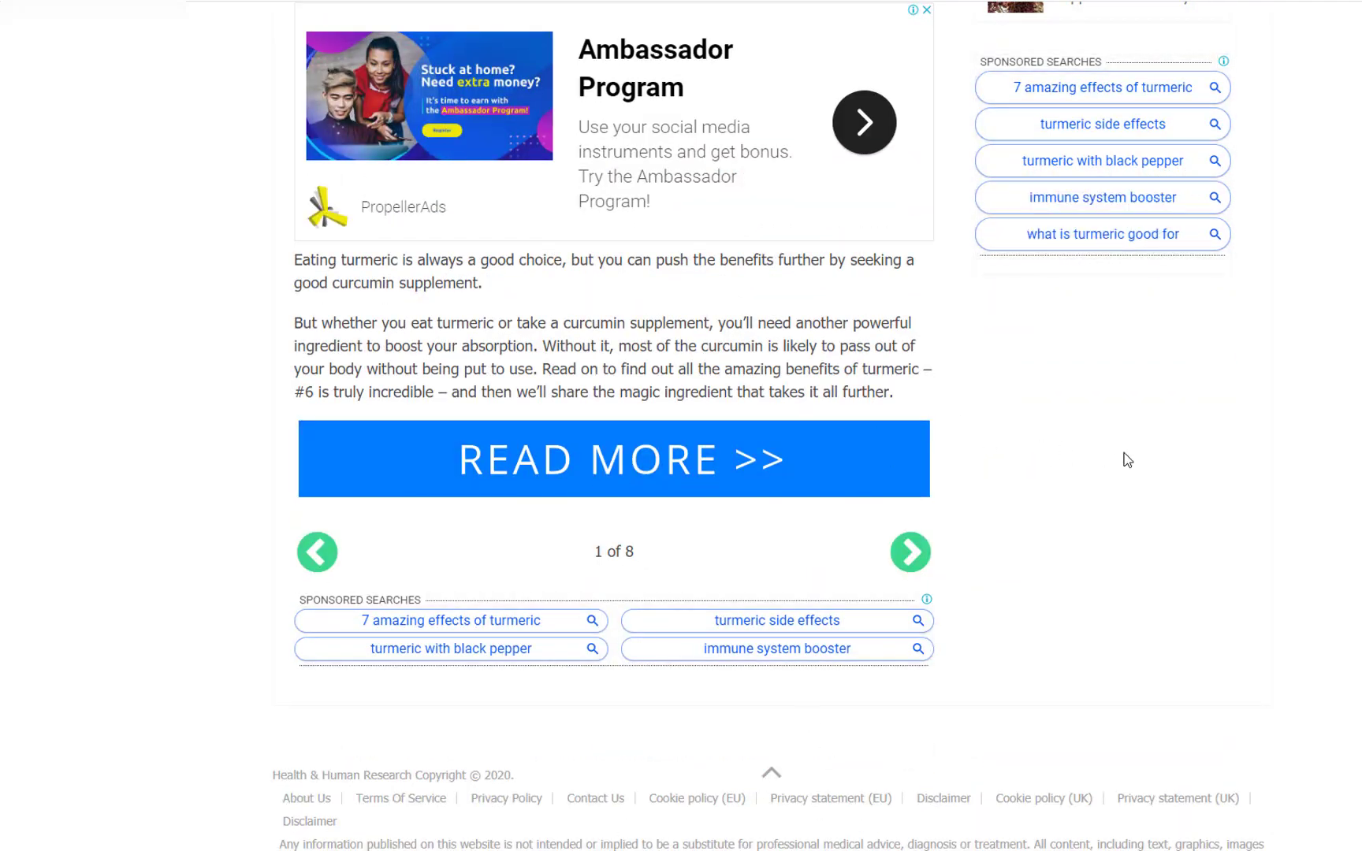
- Check the website's Visits Over Time chart in SimilarWeb and copy the web address of the turmeric article
{"action": "scroll", "coordinate": [1124, 462], "scroll_direction": "up", "scroll_amount": 13}
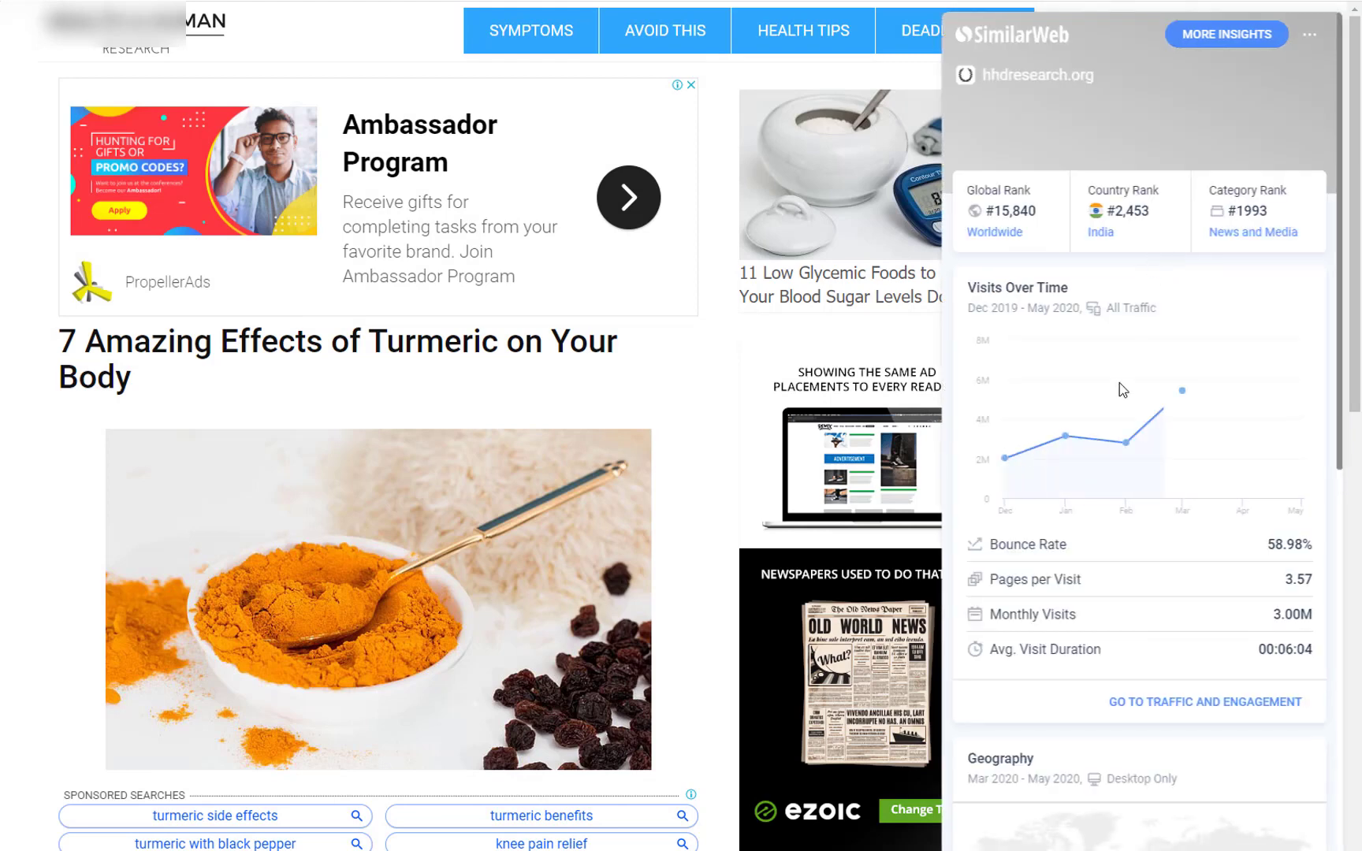
{"action": "mouse_move", "coordinate": [1271, 396]}
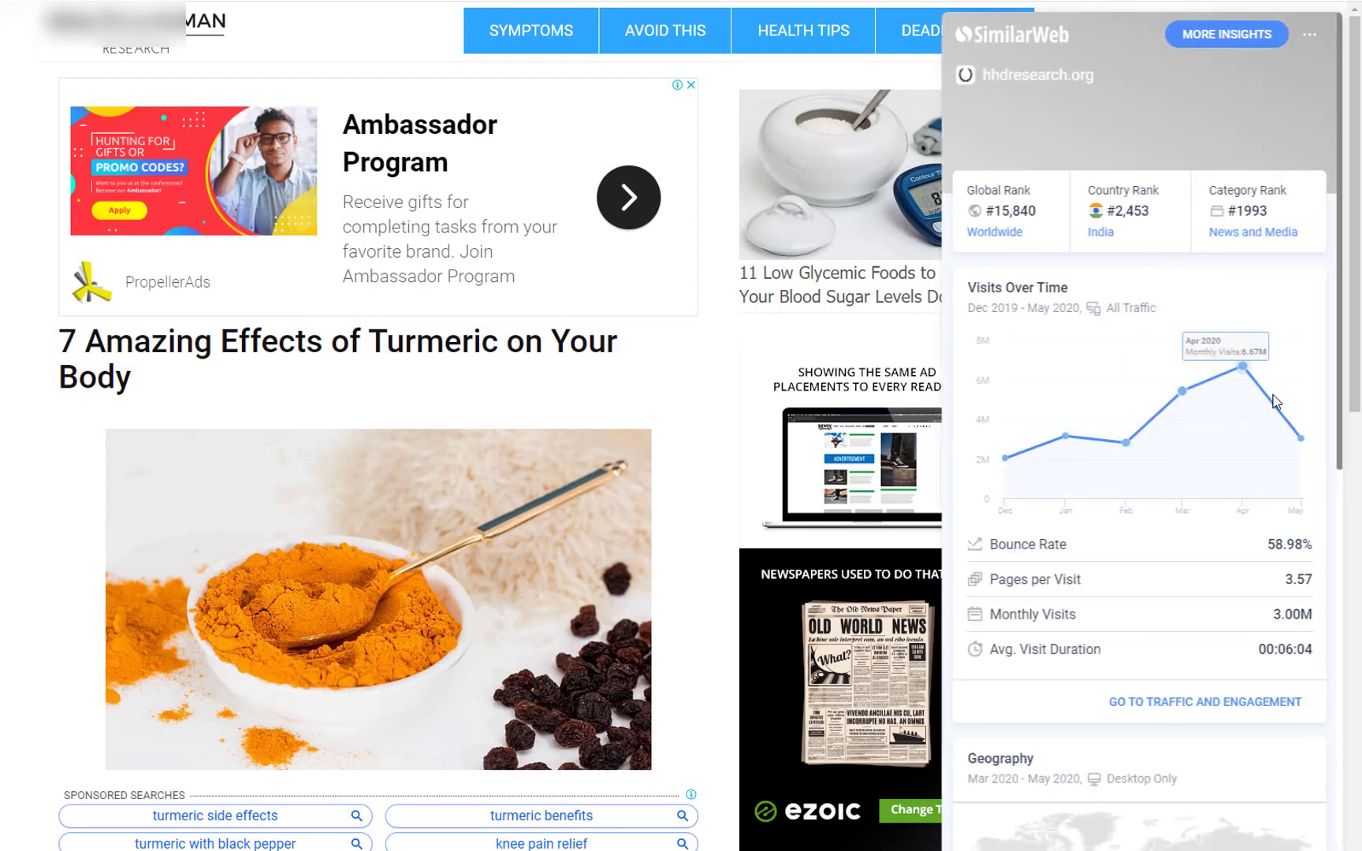
{"action": "mouse_move", "coordinate": [1093, 447]}
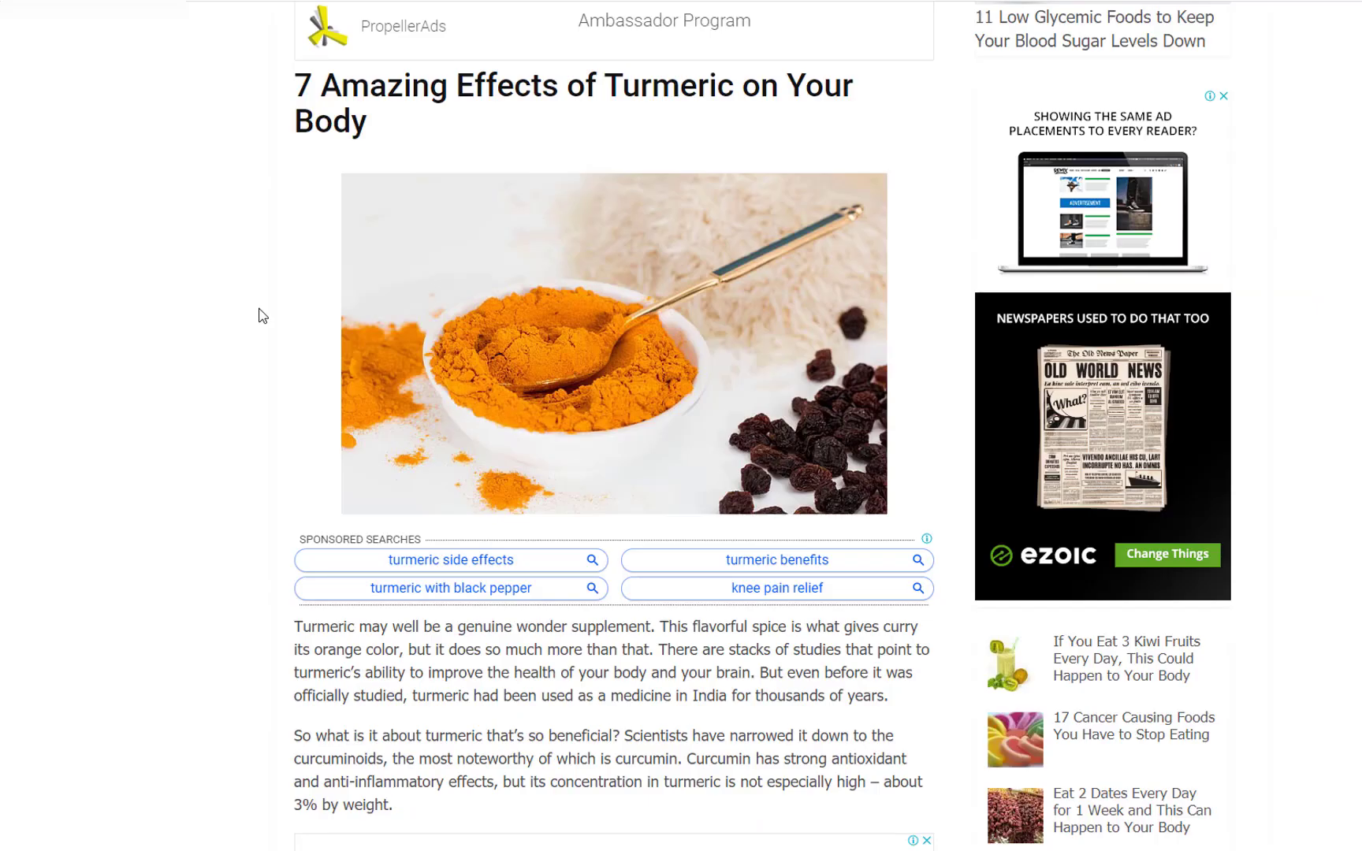
{"action": "scroll", "coordinate": [262, 315], "scroll_direction": "up", "scroll_amount": 3}
{"action": "scroll", "coordinate": [263, 315], "scroll_direction": "up", "scroll_amount": 1}
{"action": "right_click", "coordinate": [303, 0]}
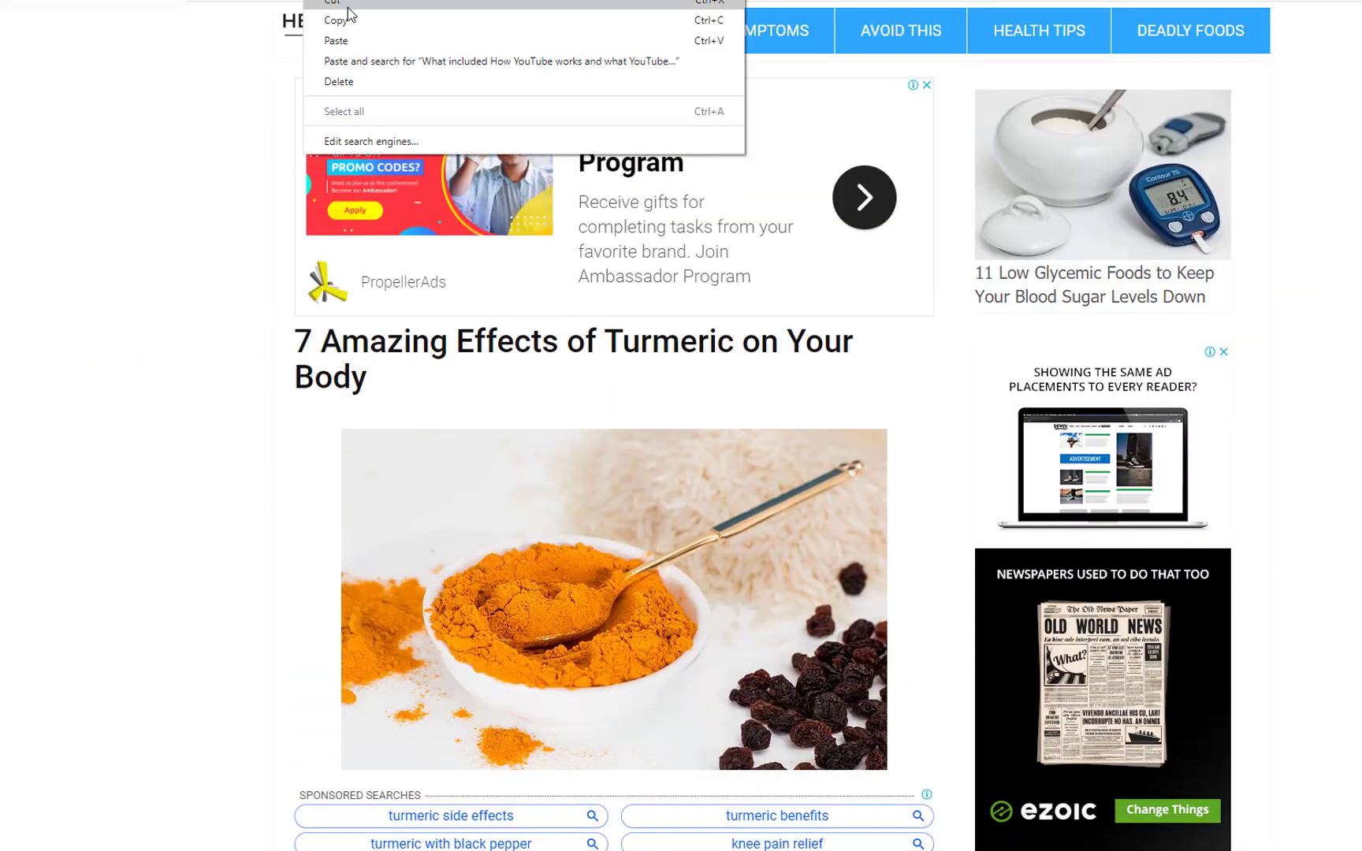
{"action": "left_click", "coordinate": [347, 25]}
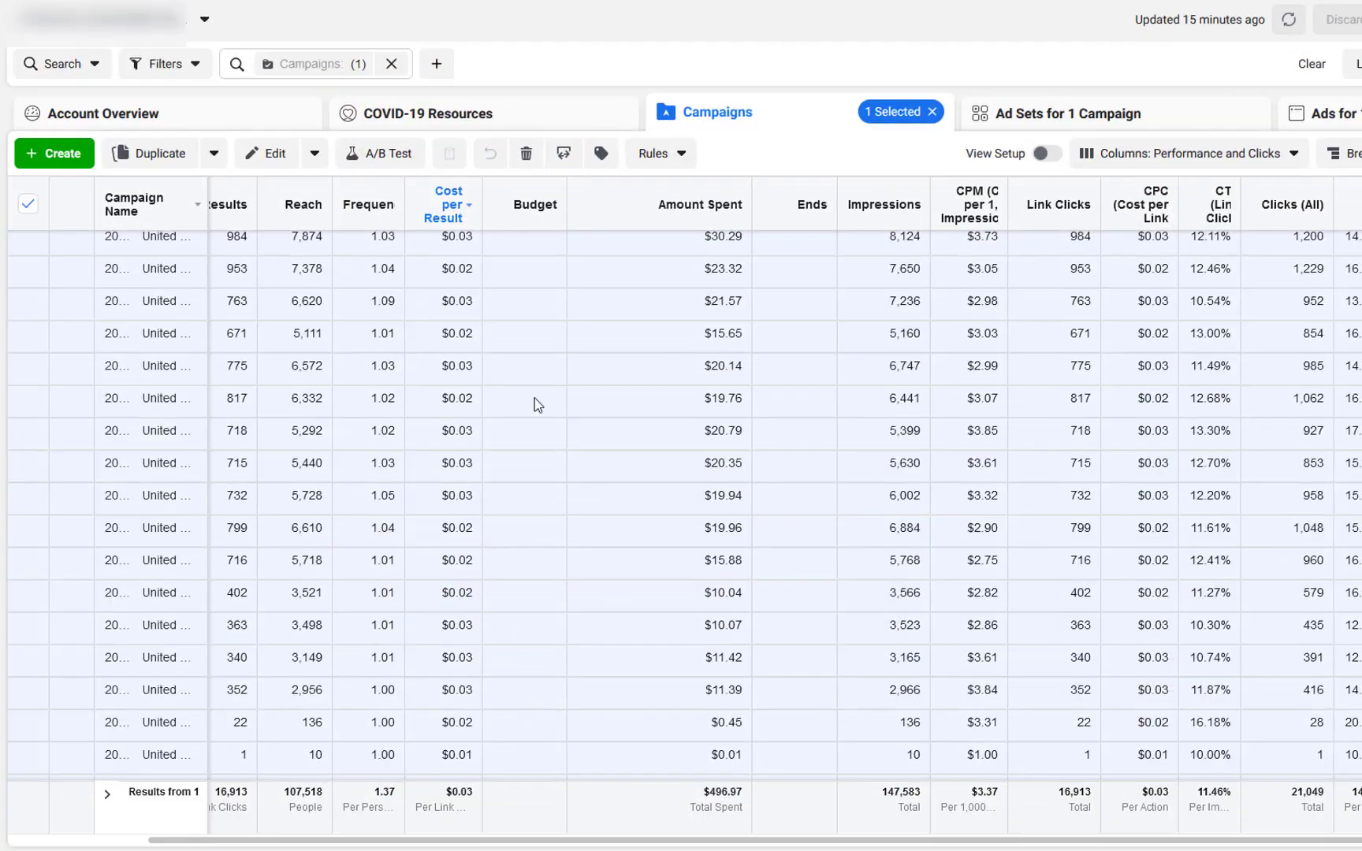
- In Facebook Ads Manager, start a new campaign in guided creation with the Traffic objective
{"action": "left_click", "coordinate": [54, 155]}
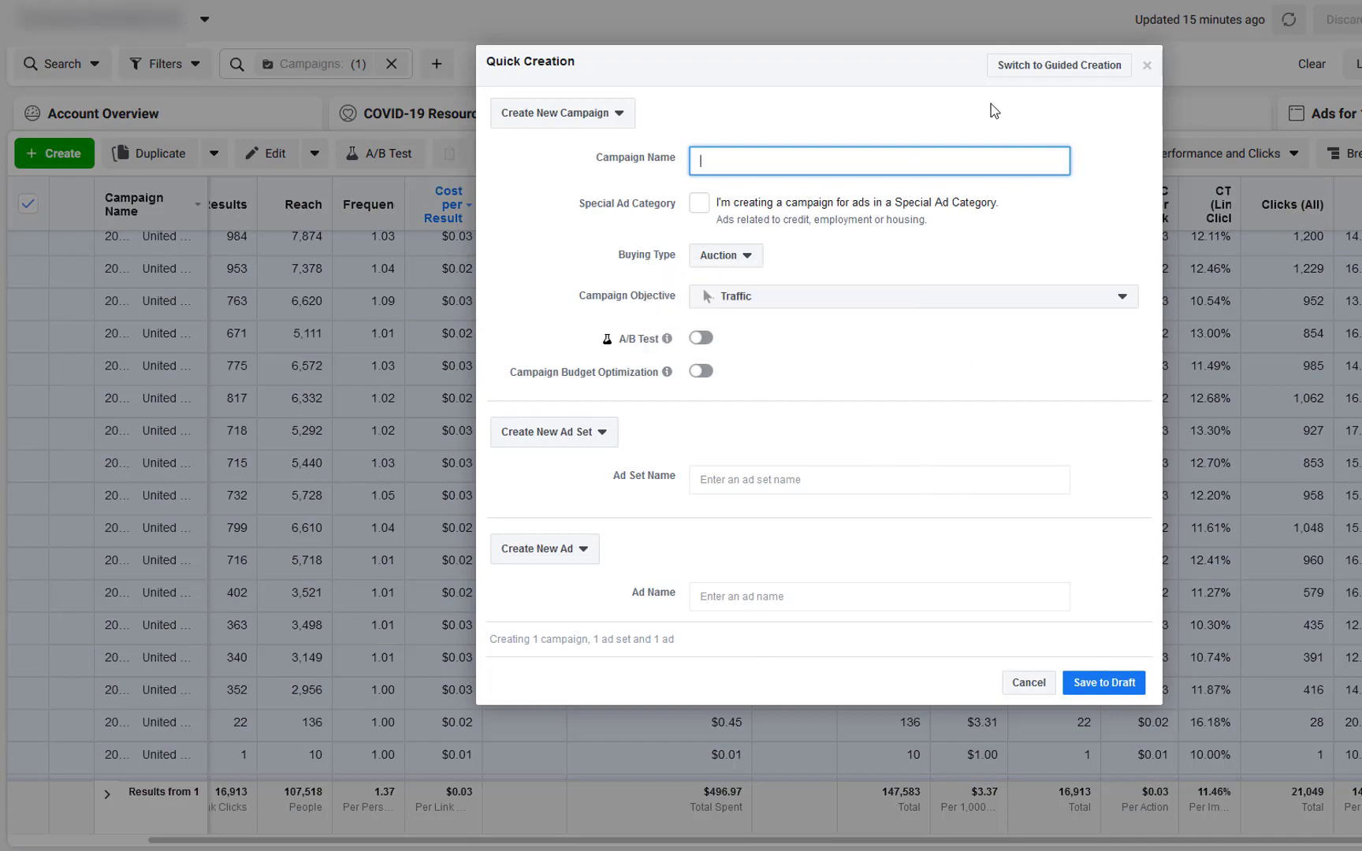
{"action": "left_click", "coordinate": [1068, 71]}
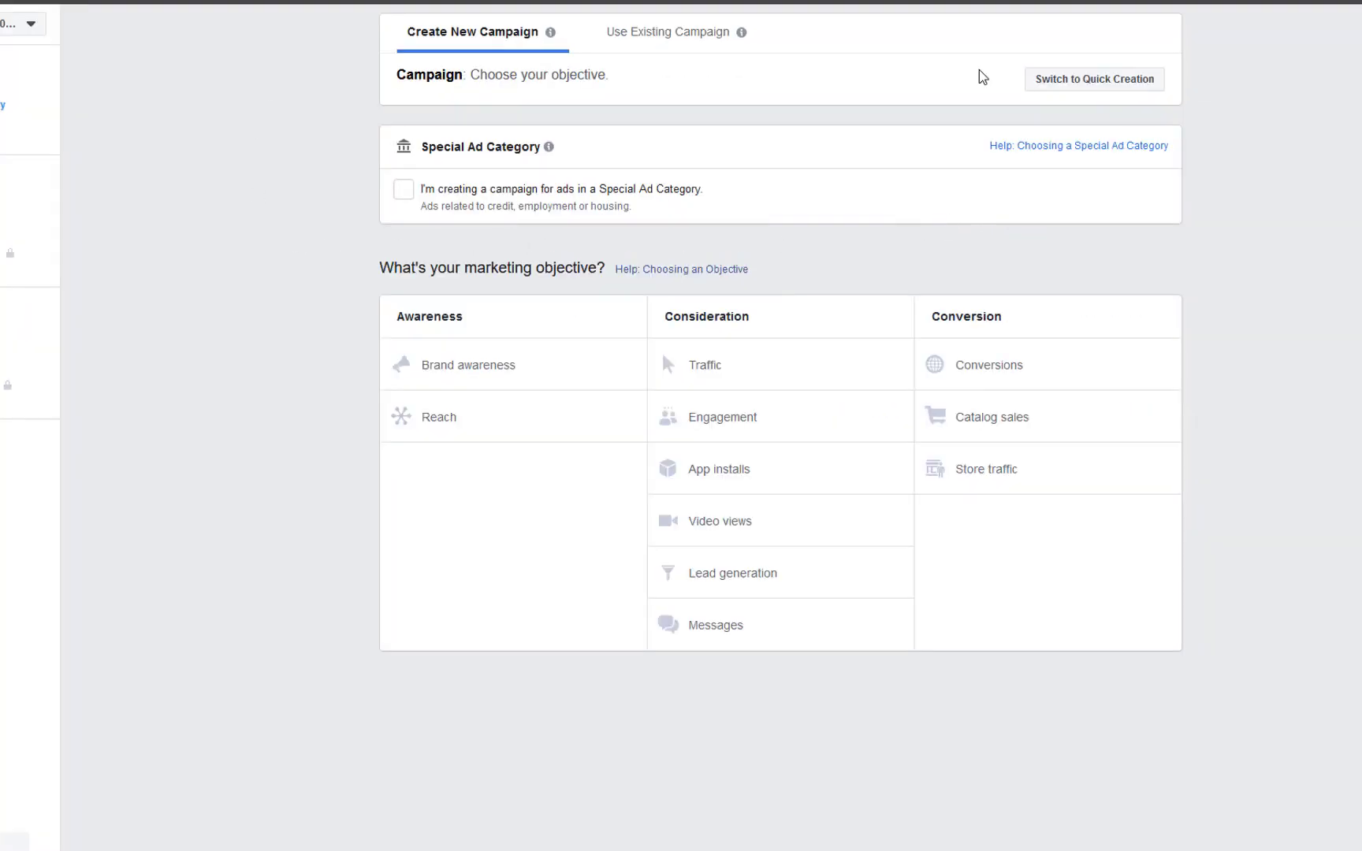
{"action": "left_click", "coordinate": [725, 370]}
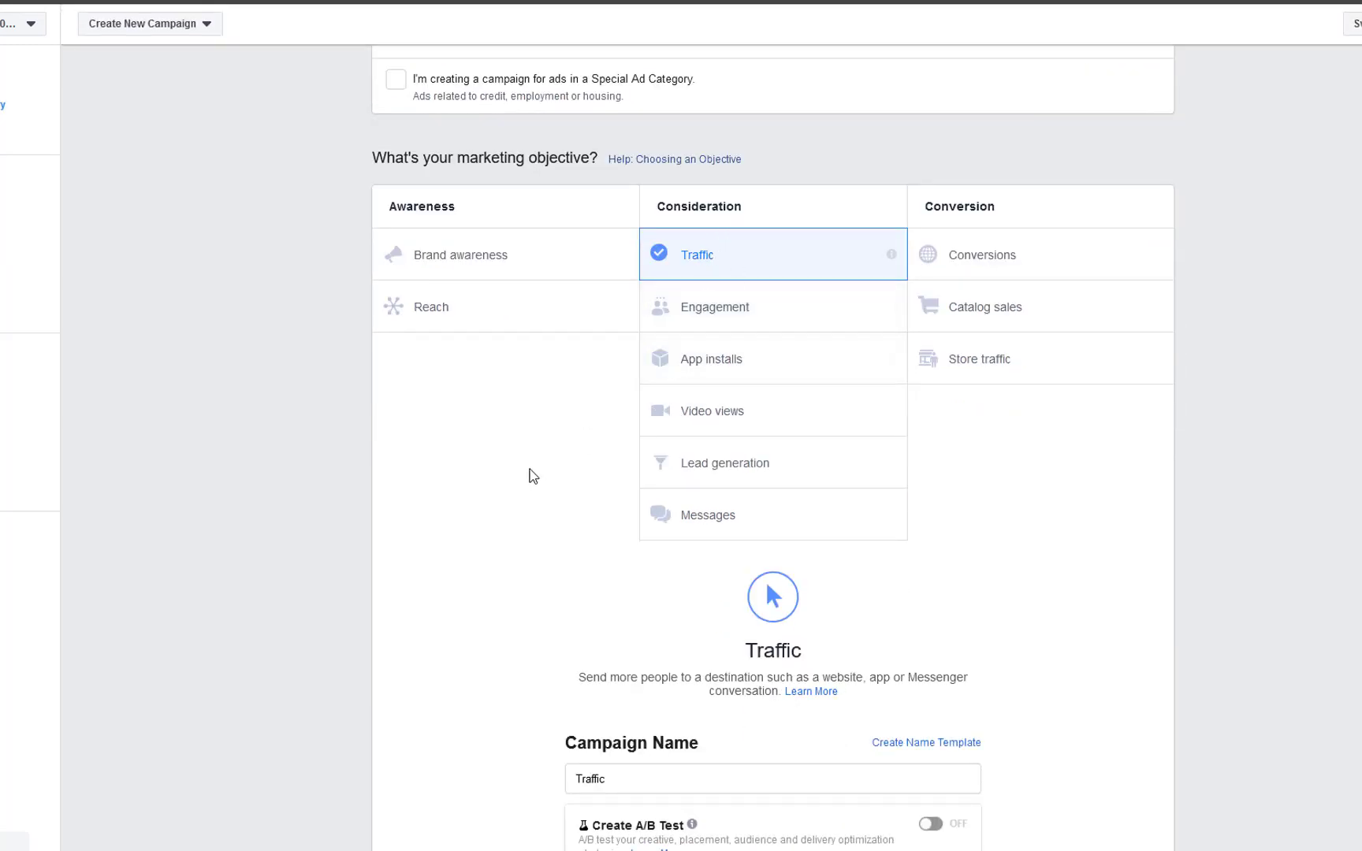
- Name the campaign "top 5" and continue to the ad set settings
{"action": "scroll", "coordinate": [532, 477], "scroll_direction": "down", "scroll_amount": 3}
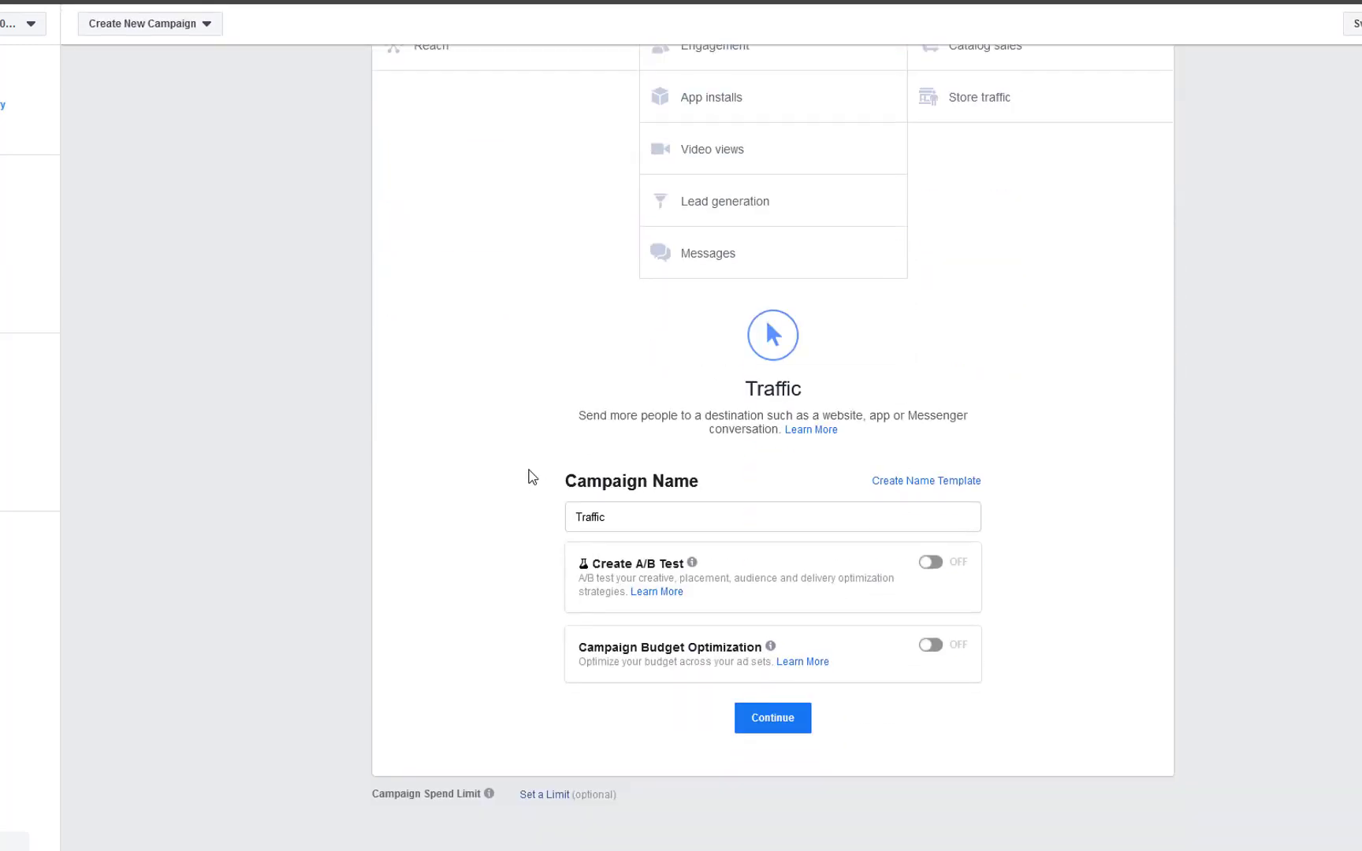
{"action": "double_click", "coordinate": [700, 521]}
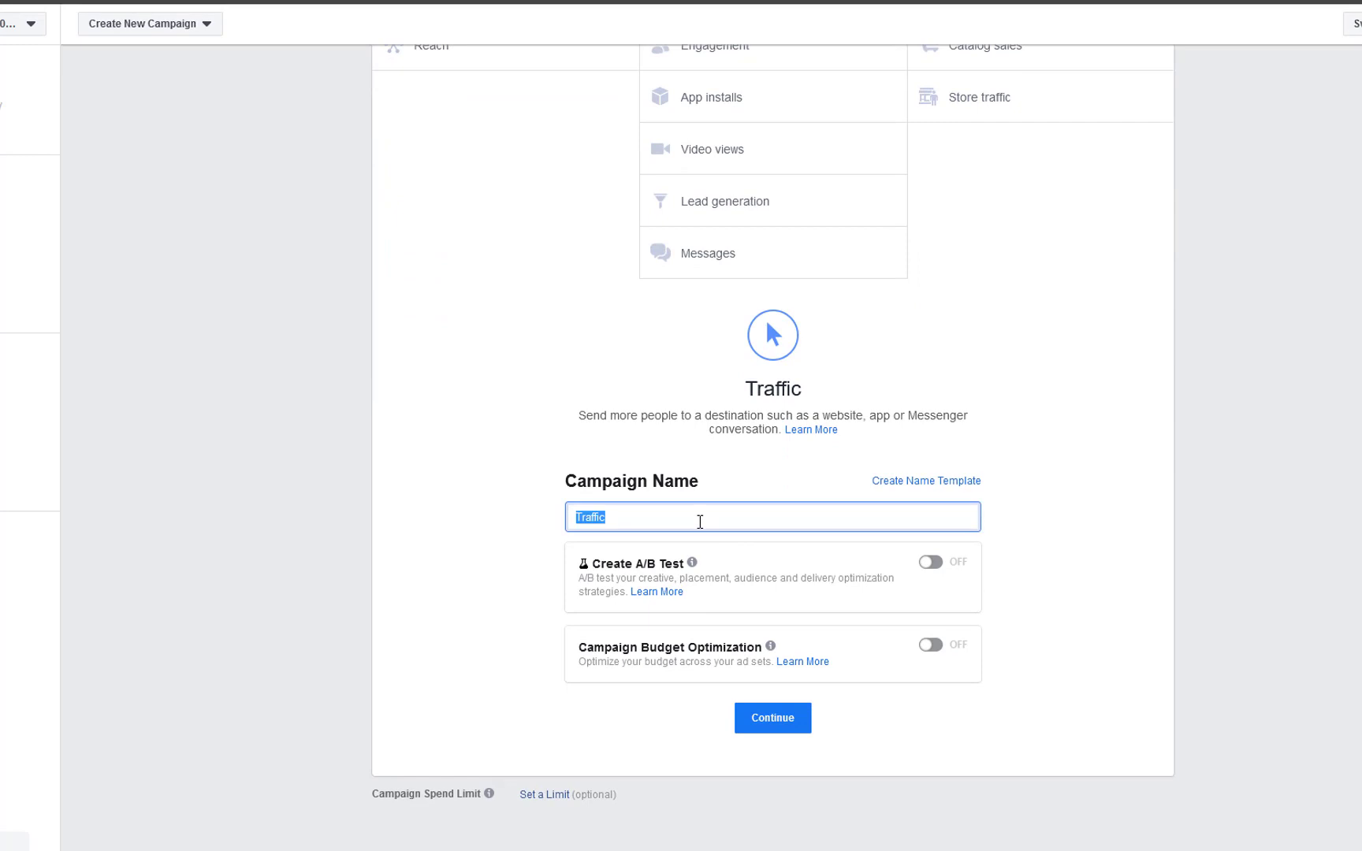
{"action": "type", "text": "top 5"}
{"action": "left_click", "coordinate": [629, 748]}
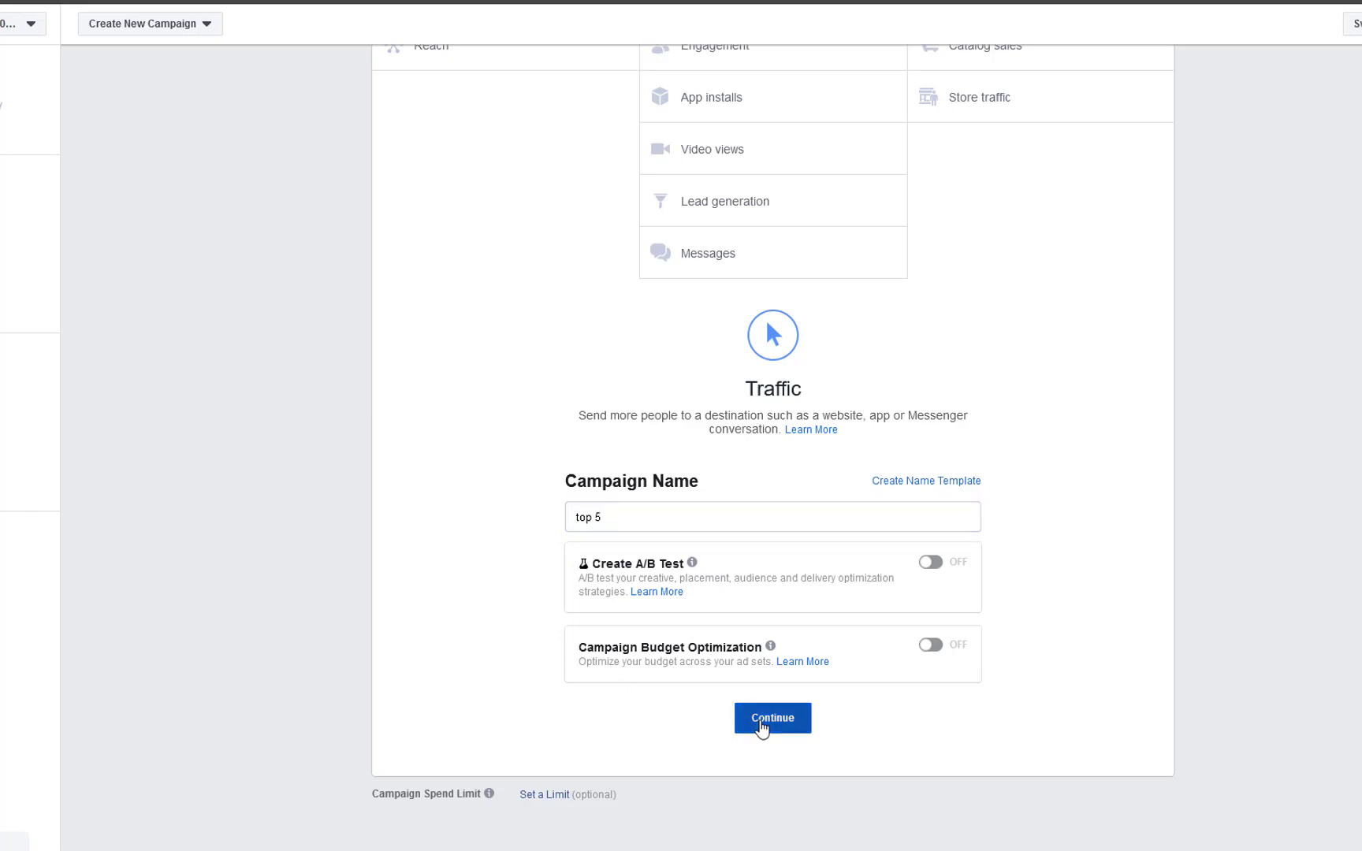
{"action": "left_click", "coordinate": [761, 727]}
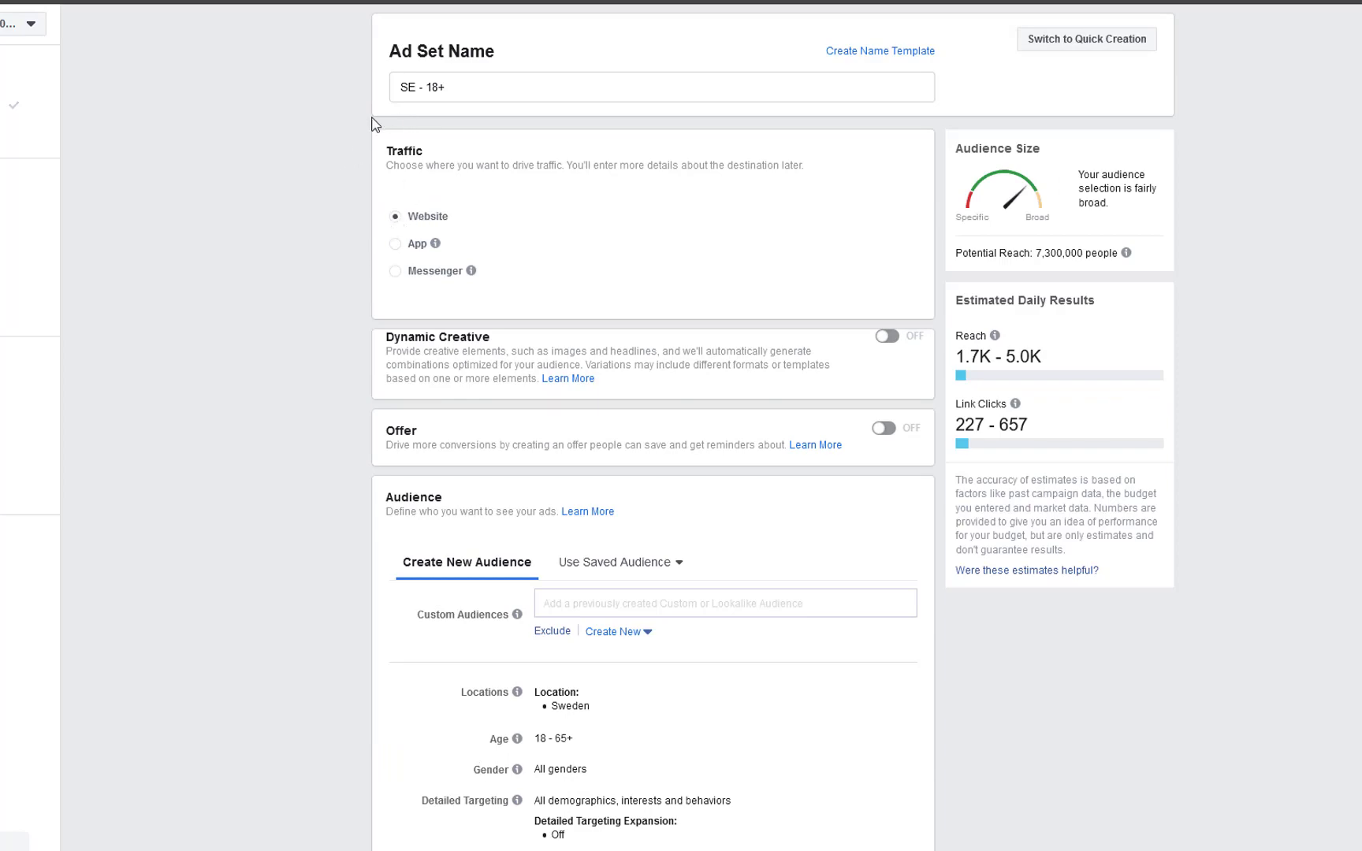
- Replace Sweden with United States as the targeted location of the new audience
{"action": "scroll", "coordinate": [249, 334], "scroll_direction": "down", "scroll_amount": 5}
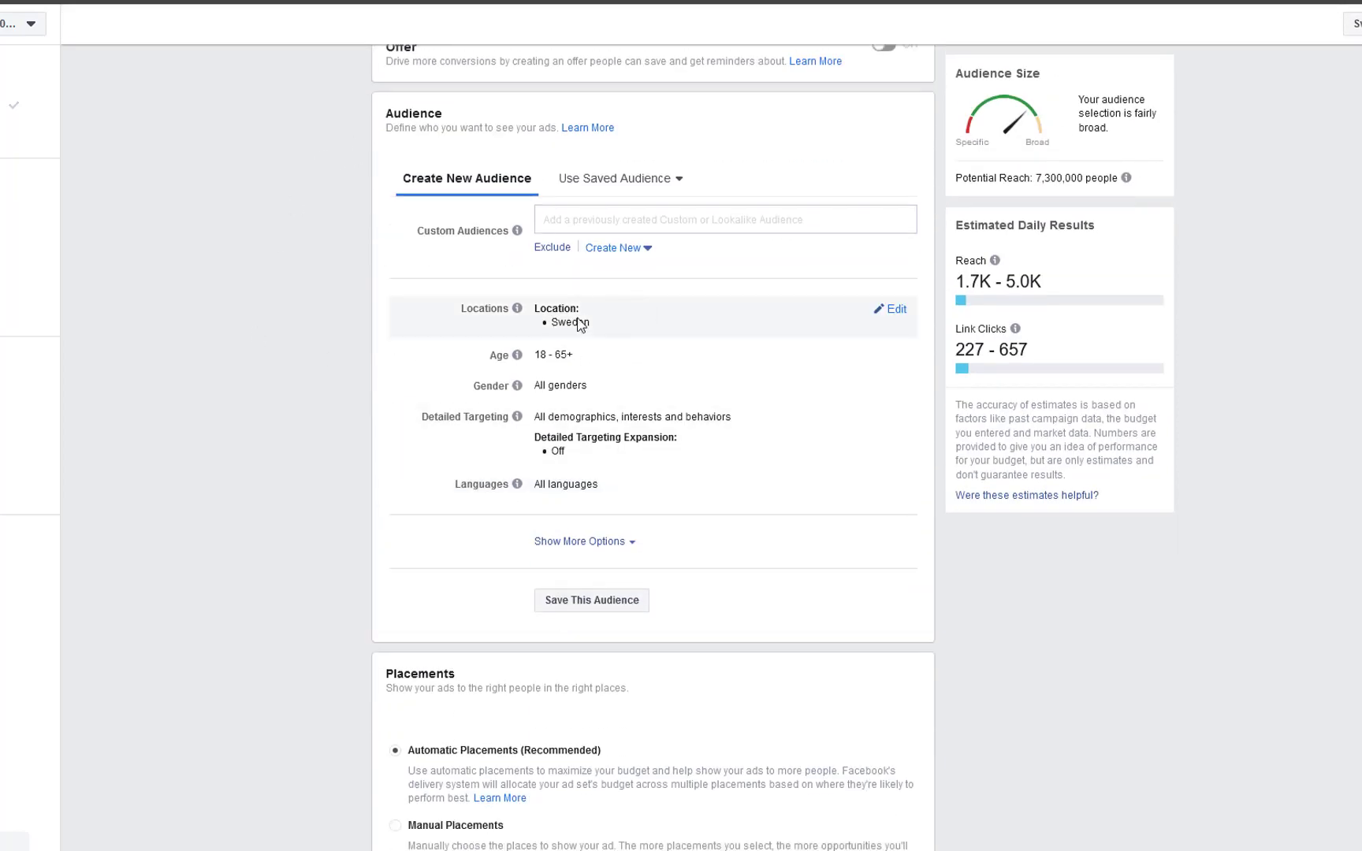
{"action": "left_click", "coordinate": [898, 310]}
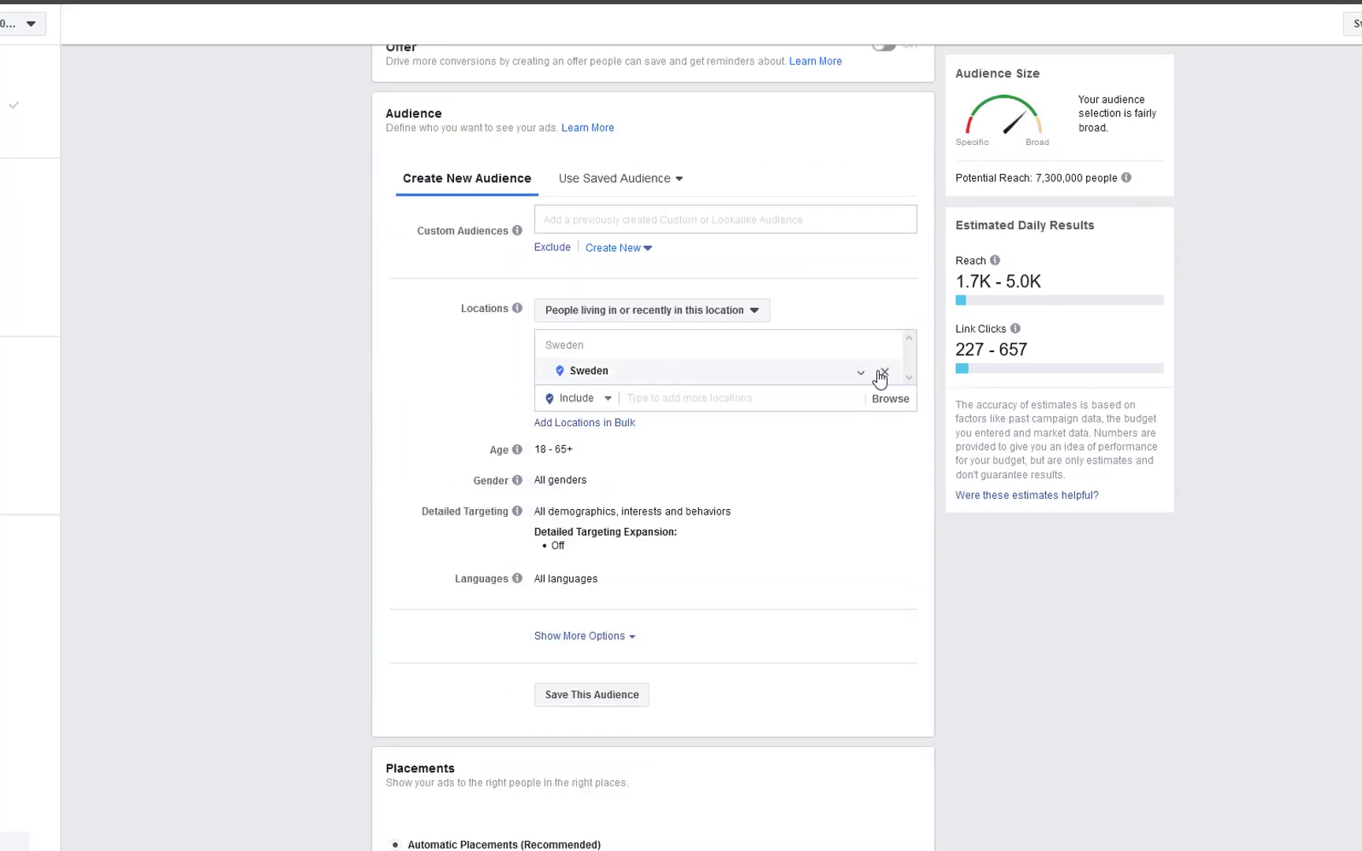
{"action": "left_click", "coordinate": [884, 372]}
{"action": "left_click", "coordinate": [681, 425]}
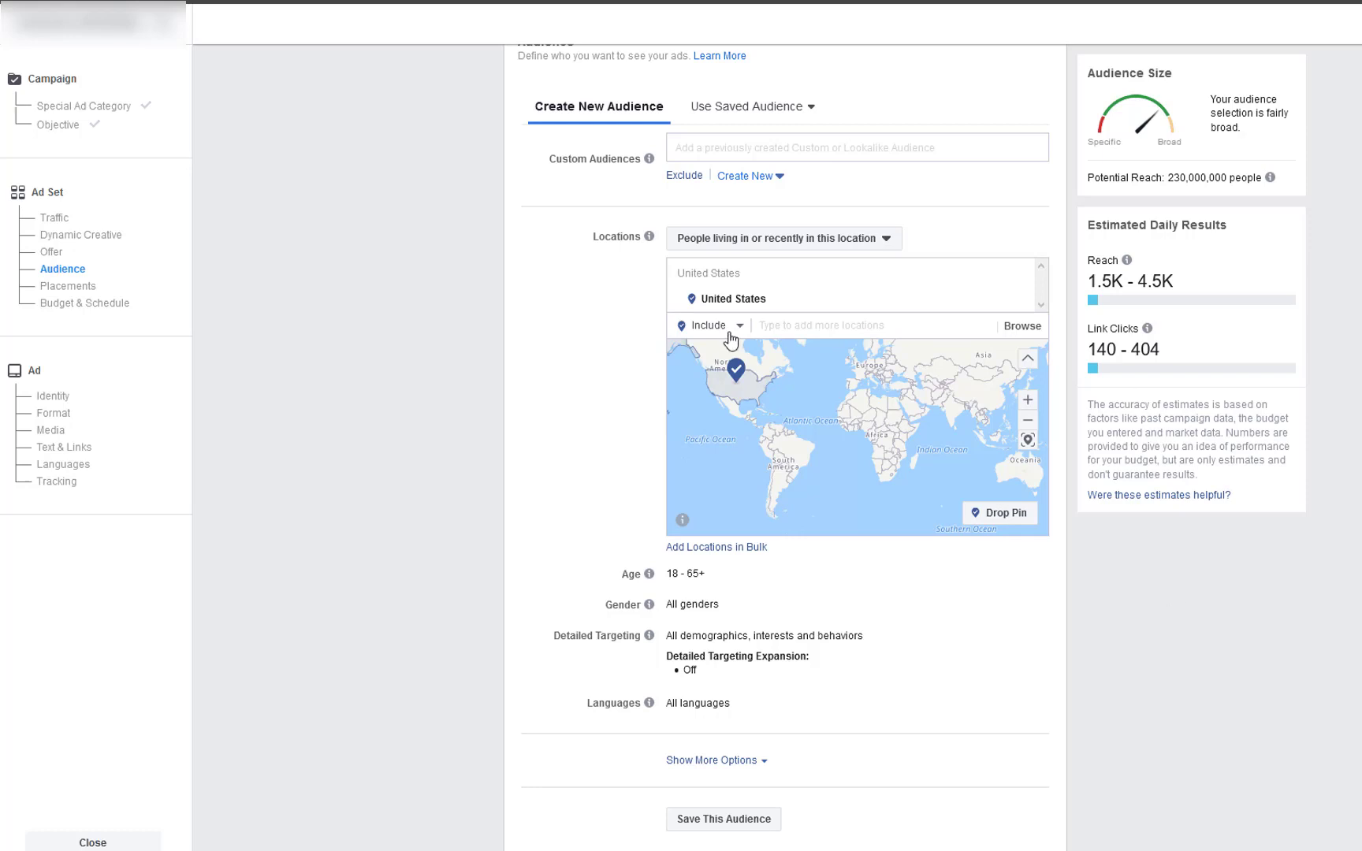
- Add Canada, United Kingdom and Australia to the audience's included locations
{"action": "left_click", "coordinate": [791, 328]}
{"action": "type", "text": "c"}
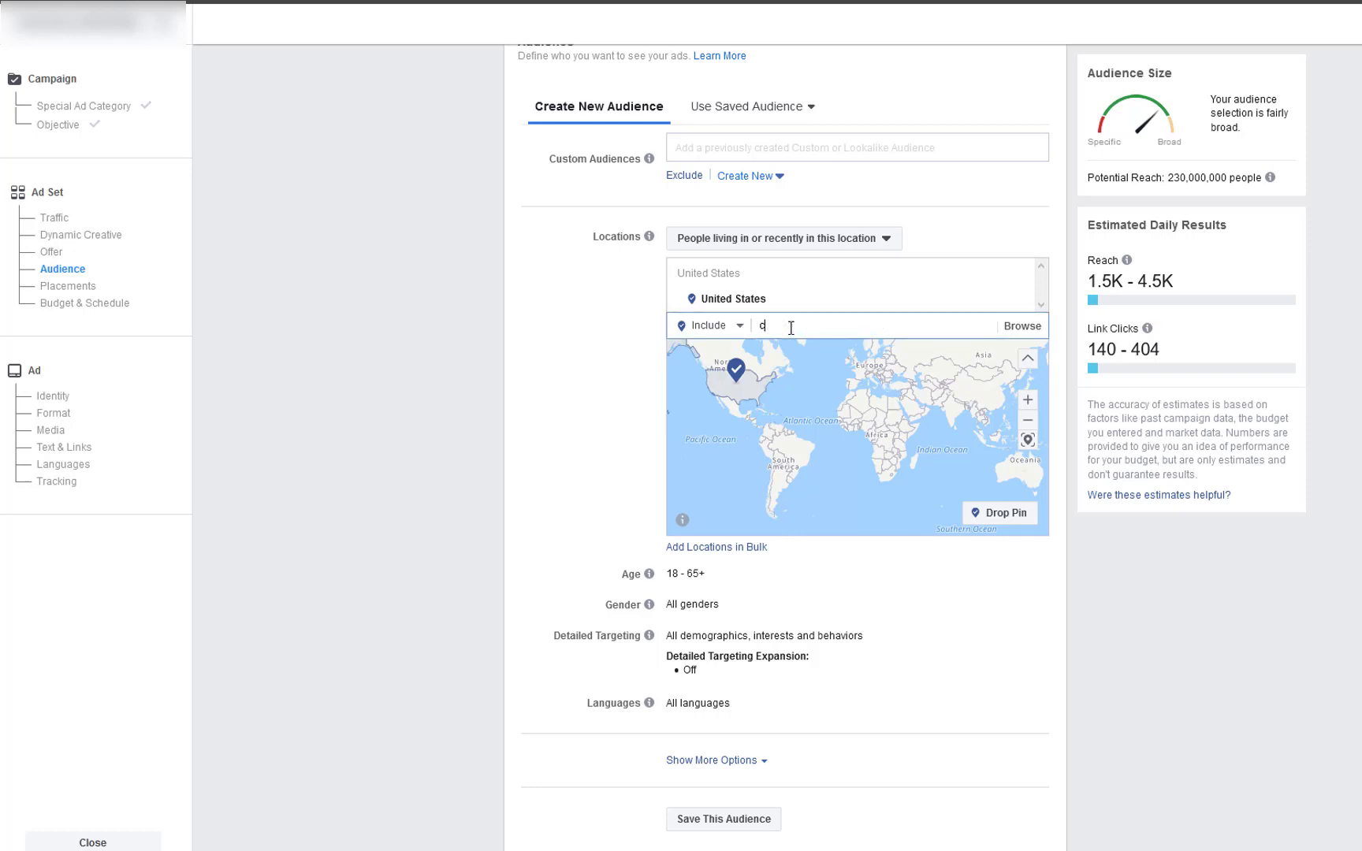
{"action": "type", "text": "anada"}
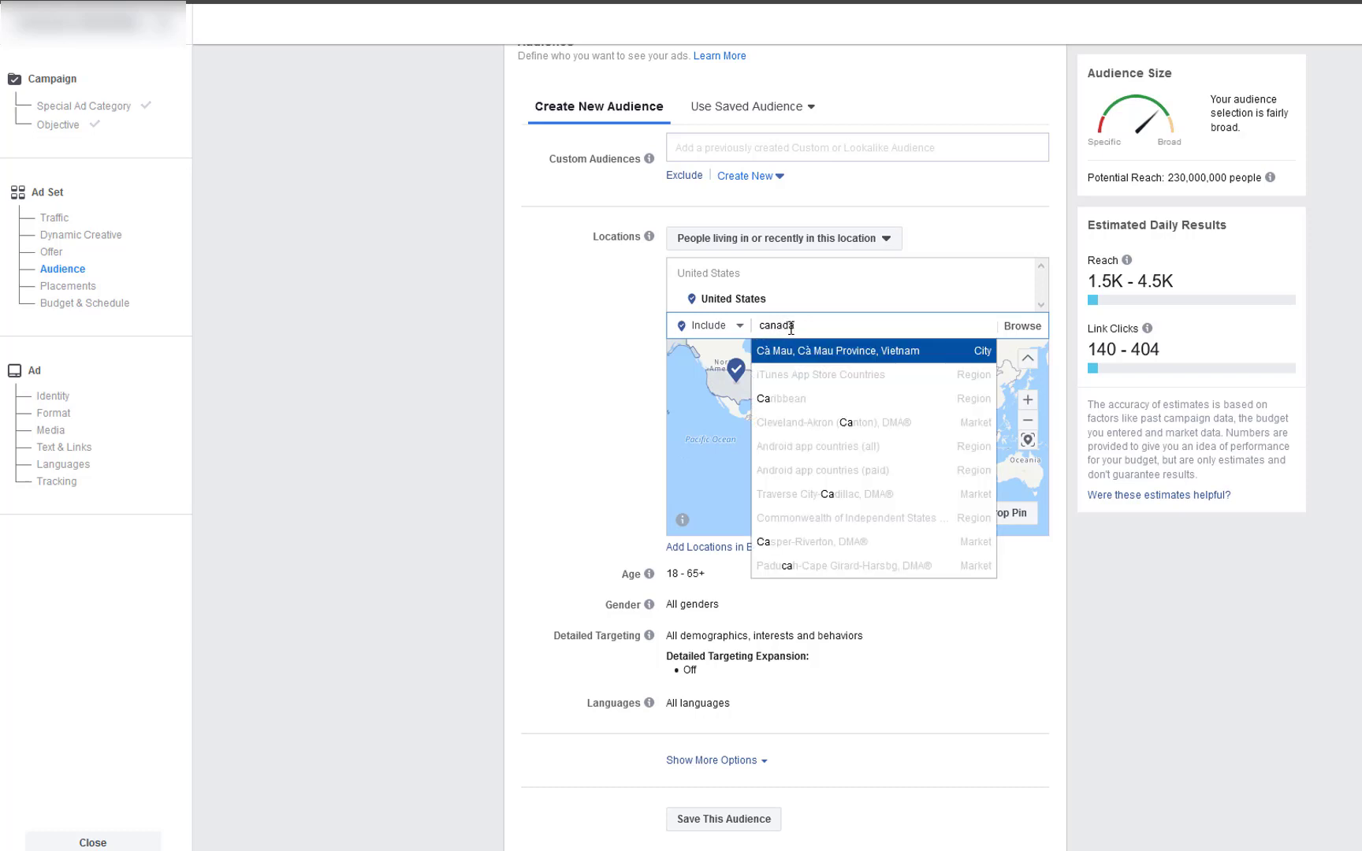
{"action": "left_click", "coordinate": [797, 352]}
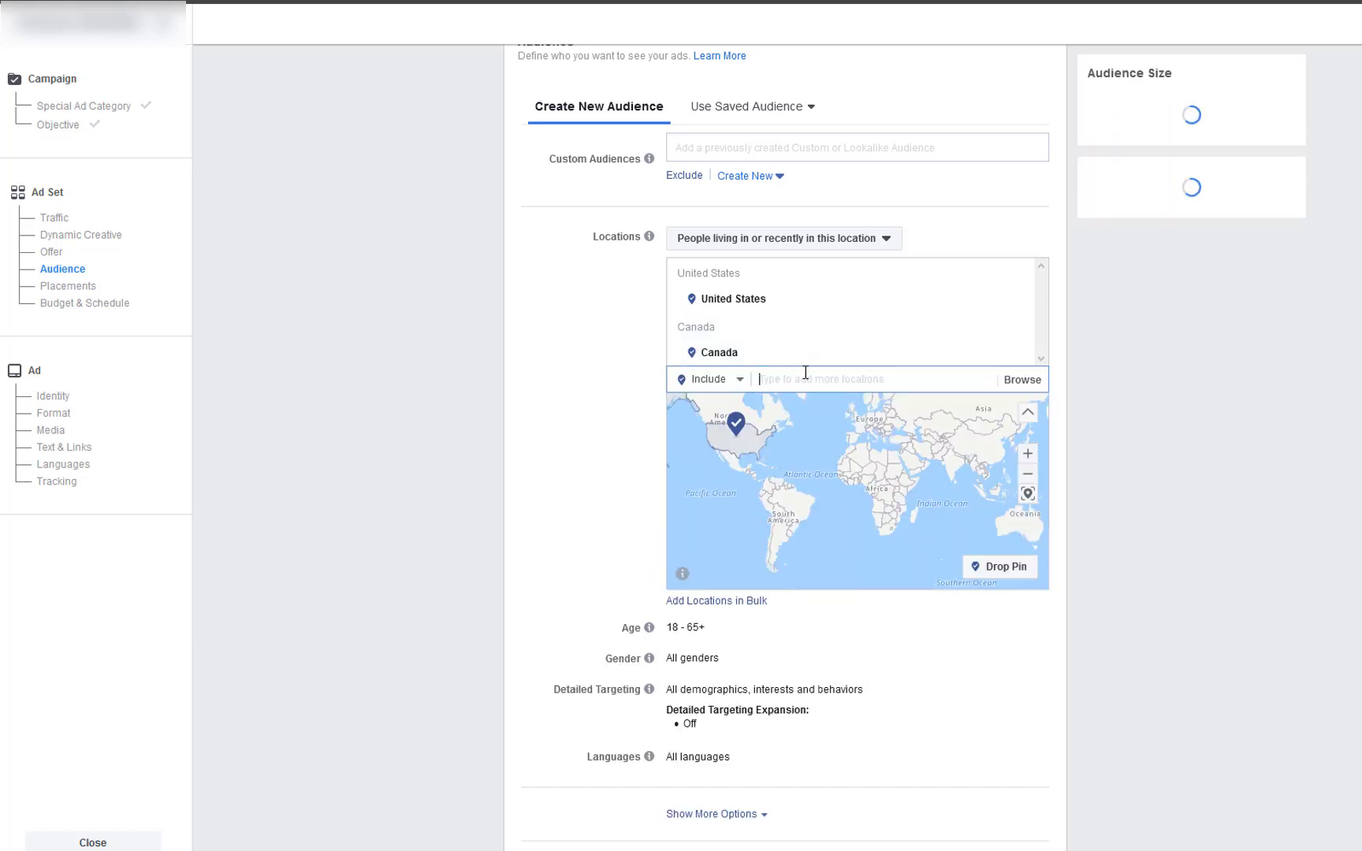
{"action": "type", "text": "kingdom"}
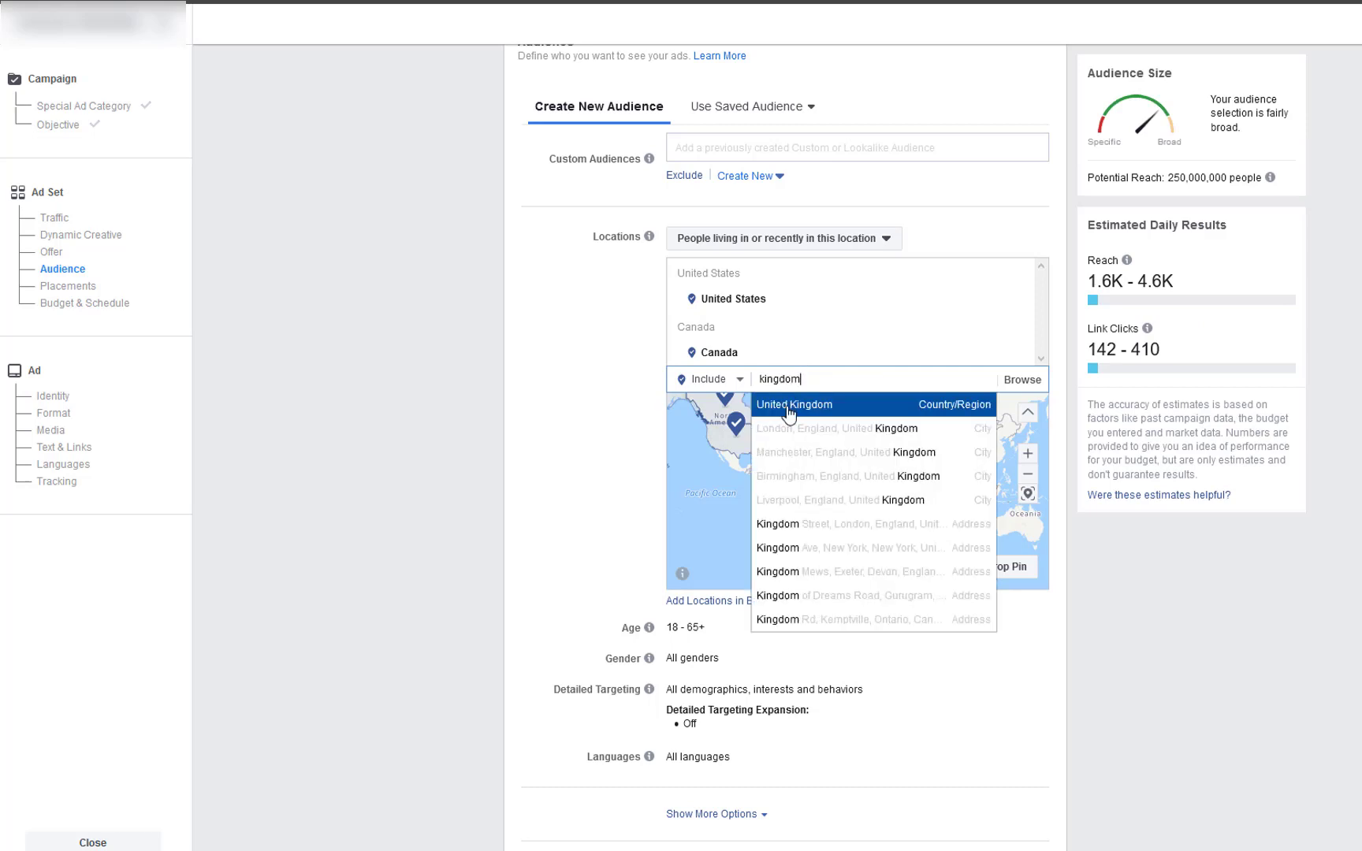
{"action": "key", "text": "Return"}
{"action": "type", "text": "australia"}
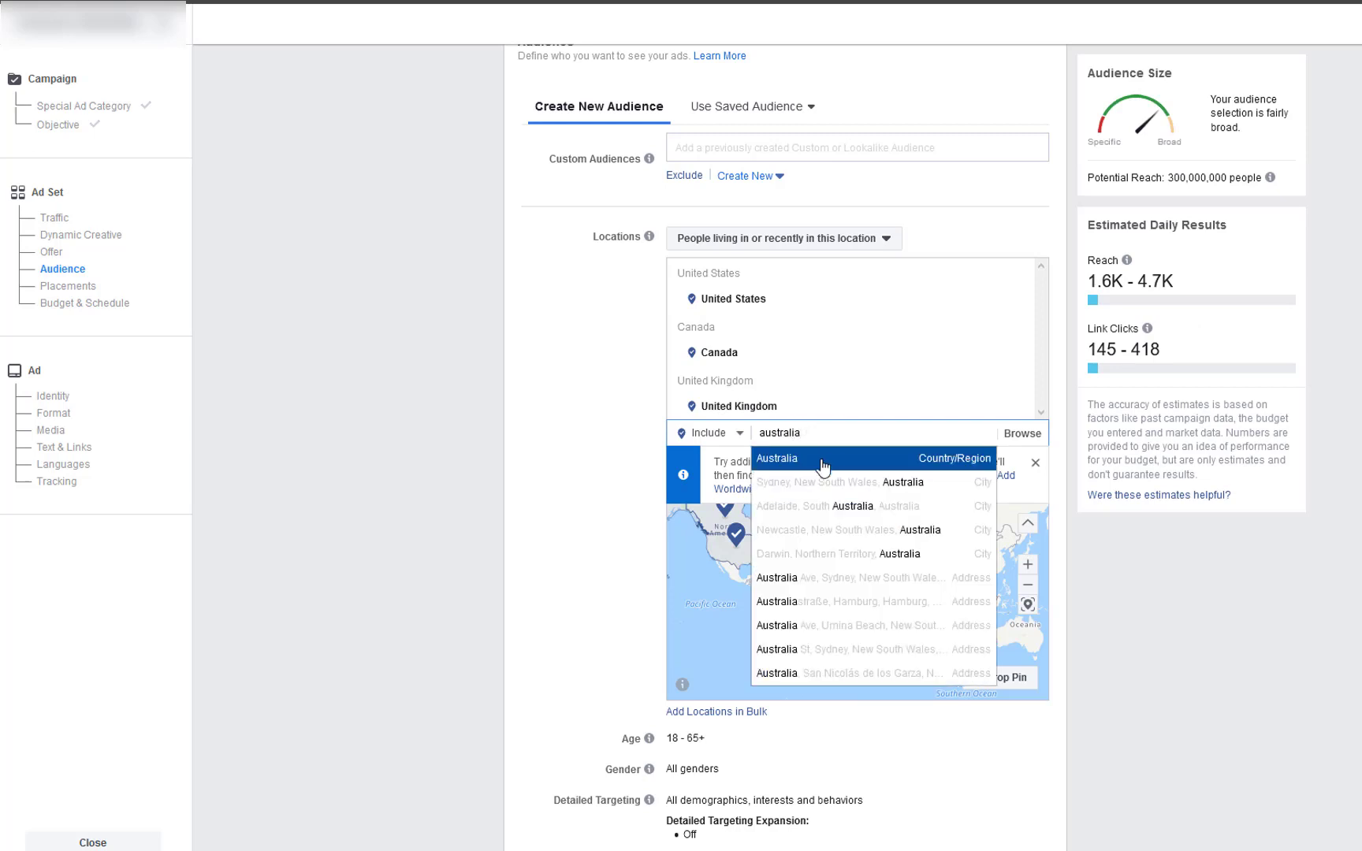
{"action": "left_click", "coordinate": [821, 461]}
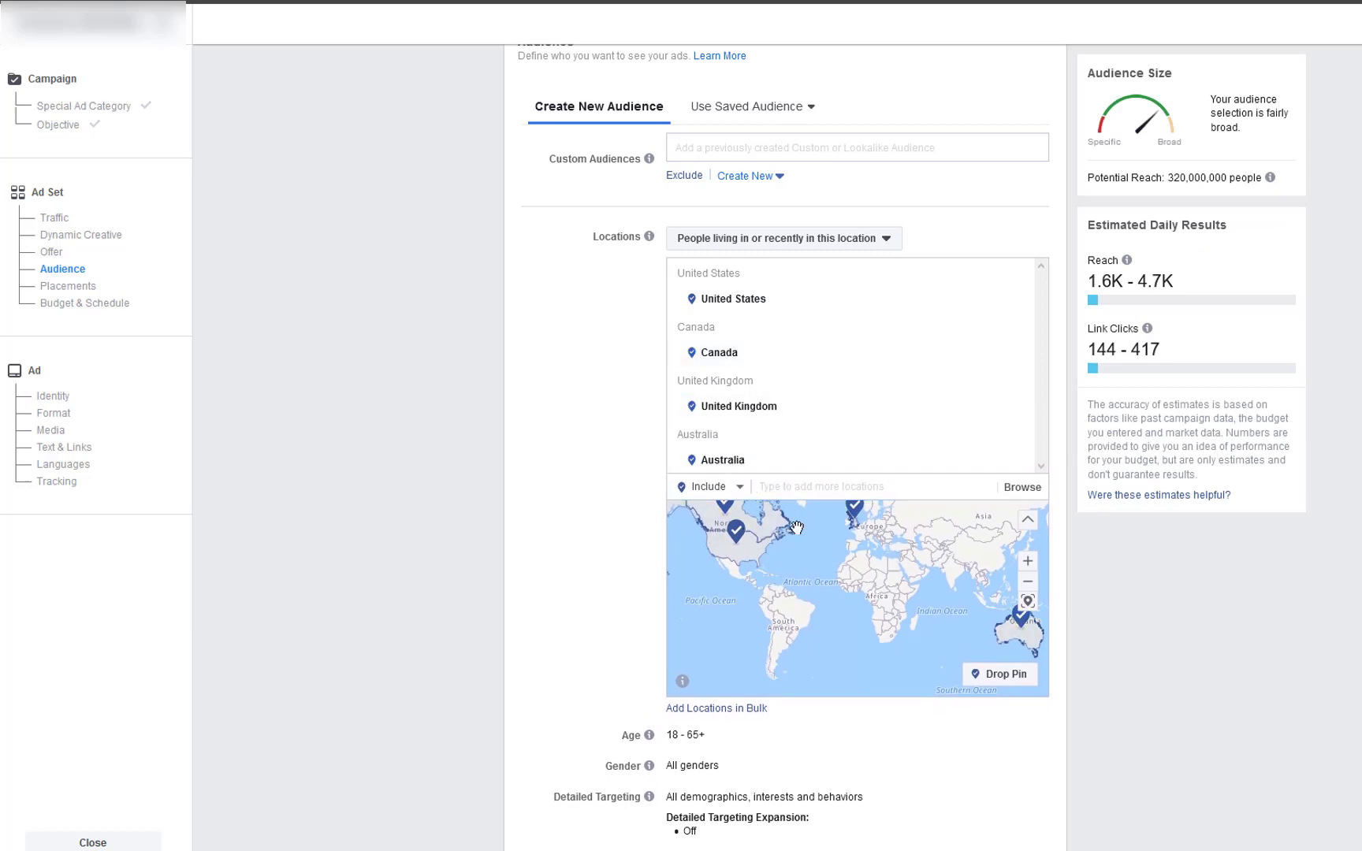
- Find interests matching "medical", add Immunity (medical) to the detailed targeting, and review the suggested related interests
{"action": "scroll", "coordinate": [525, 611], "scroll_direction": "down", "scroll_amount": 5}
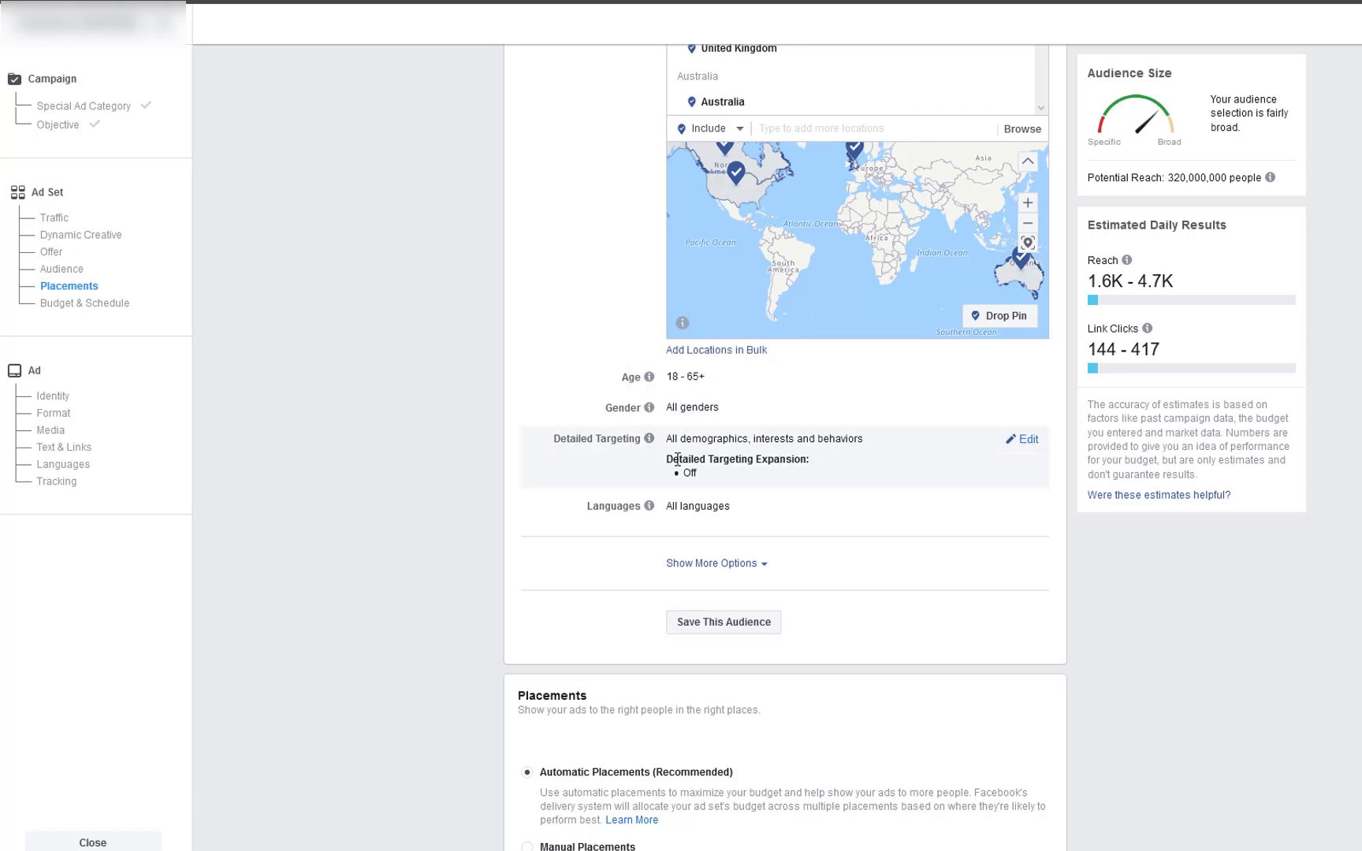
{"action": "left_click", "coordinate": [1025, 440]}
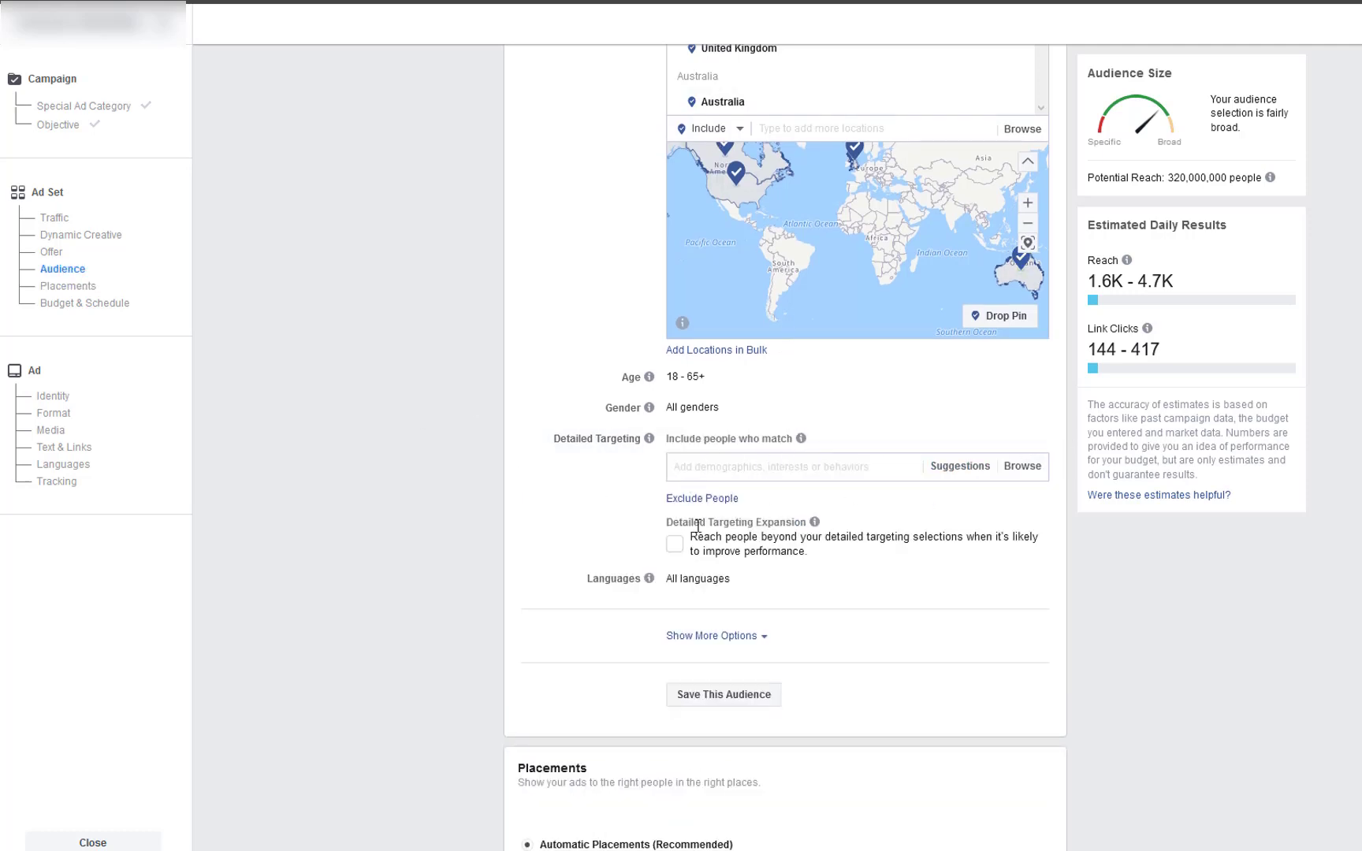
{"action": "left_click", "coordinate": [708, 468]}
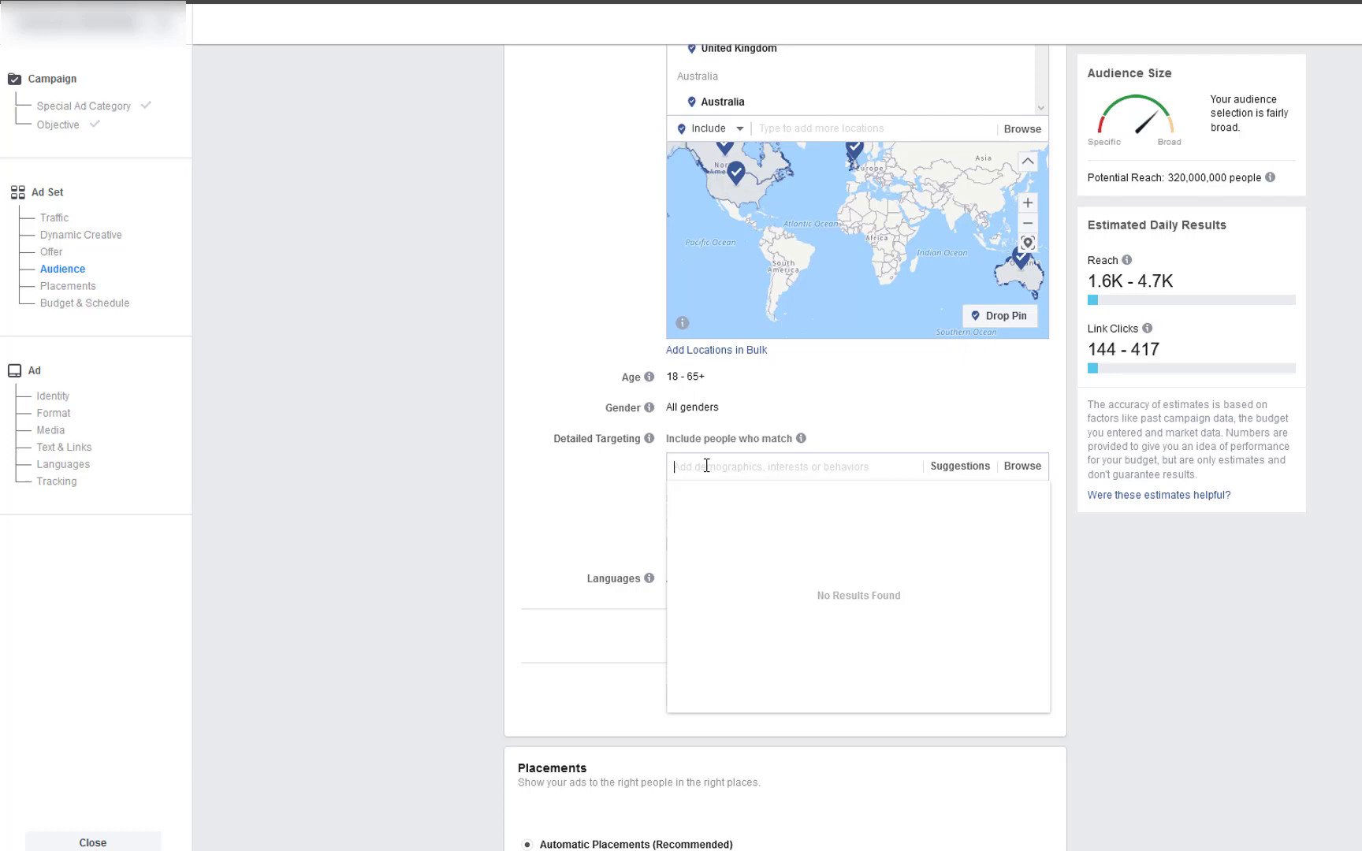
{"action": "type", "text": "medical"}
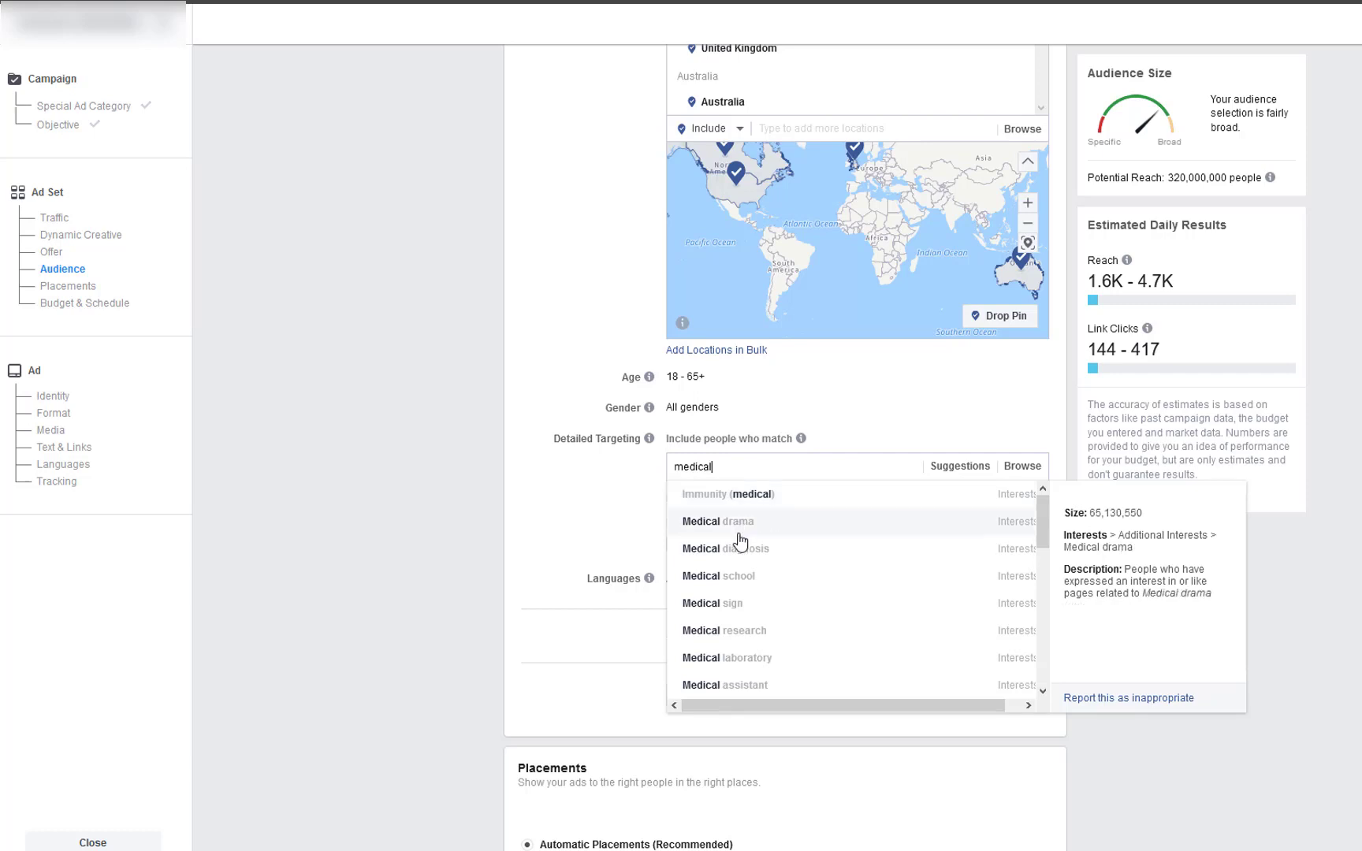
{"action": "left_click", "coordinate": [720, 500]}
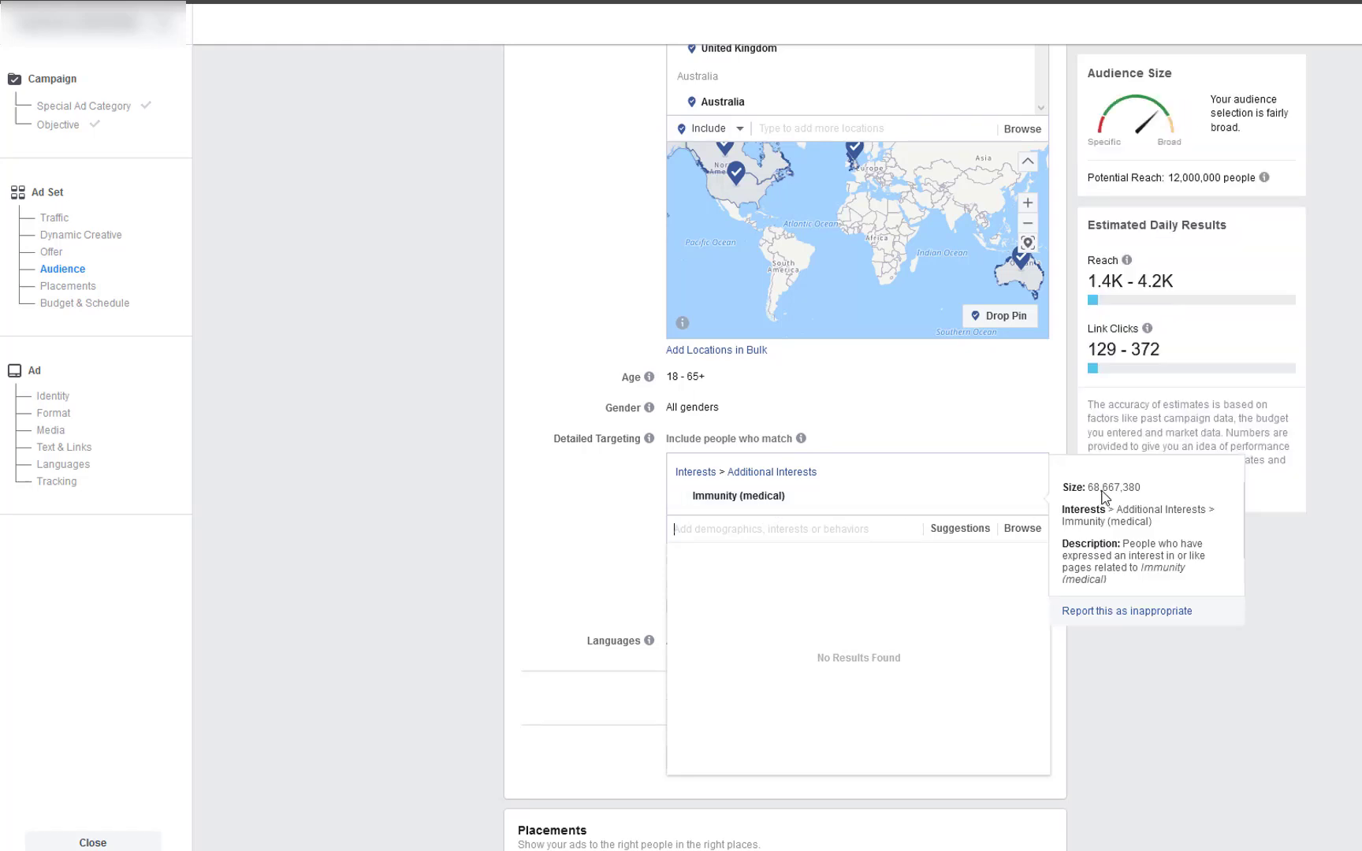
{"action": "left_click", "coordinate": [399, 559]}
{"action": "scroll", "coordinate": [400, 560], "scroll_direction": "down", "scroll_amount": 4}
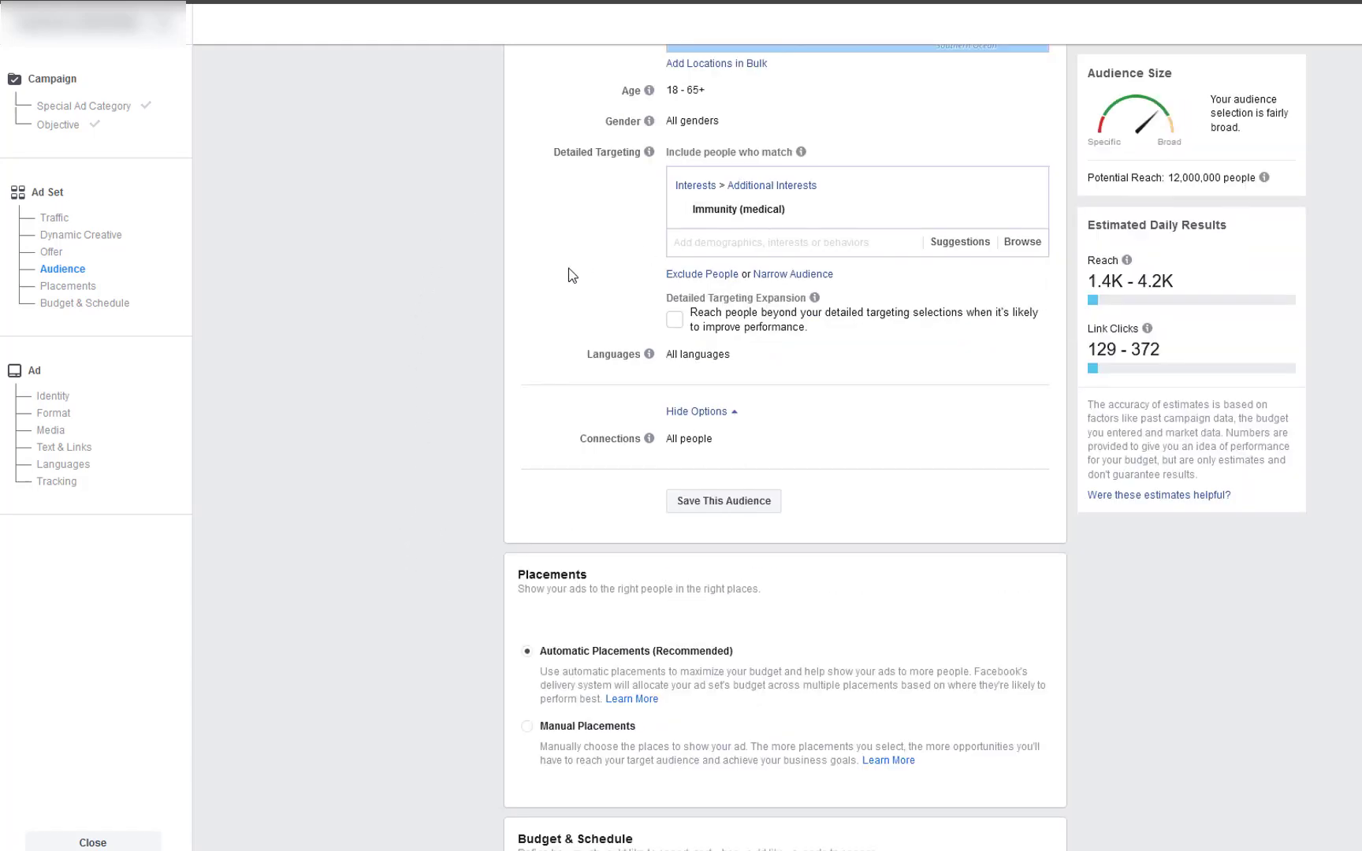
{"action": "left_click", "coordinate": [971, 244]}
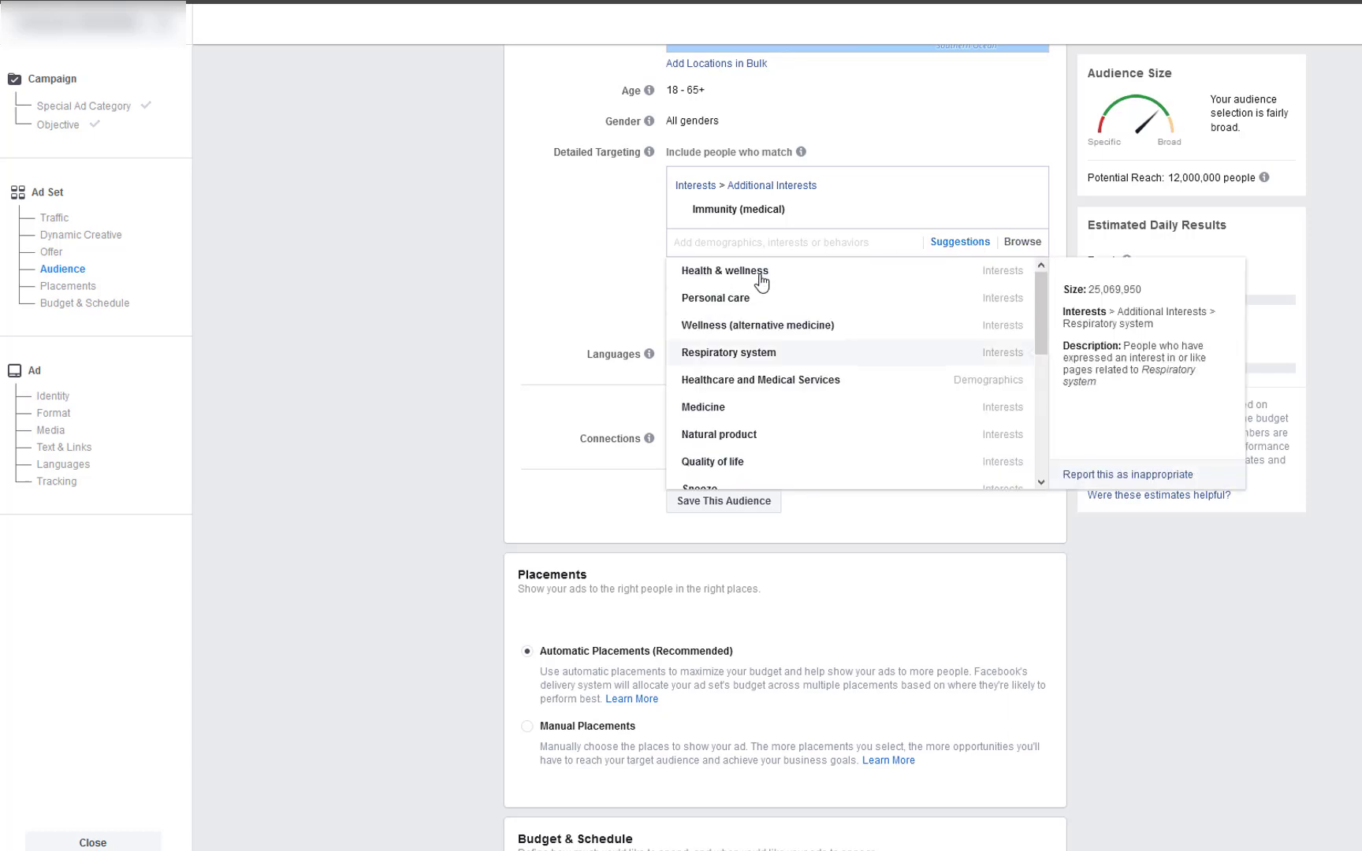
{"action": "left_click", "coordinate": [529, 295]}
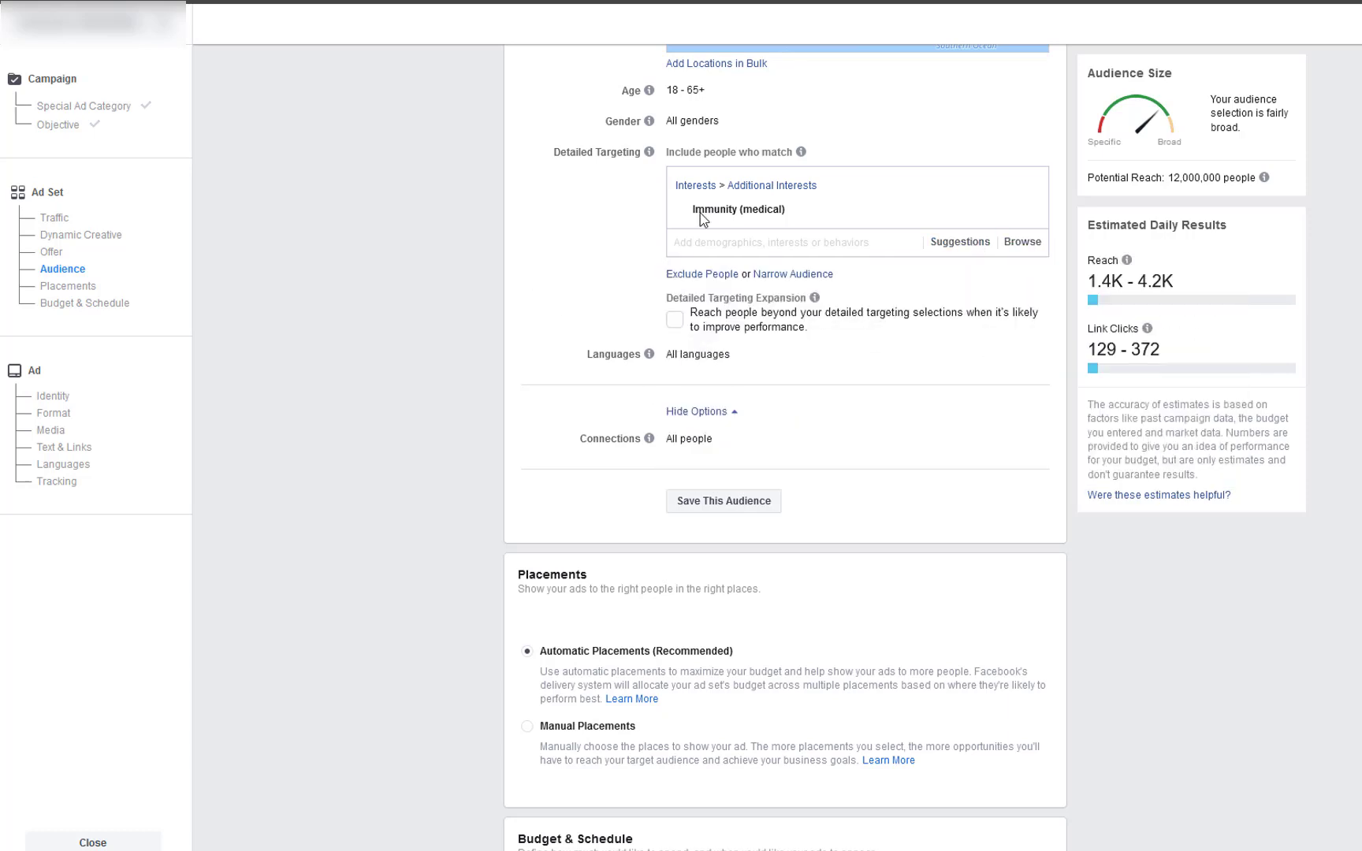
{"action": "mouse_move", "coordinate": [776, 228]}
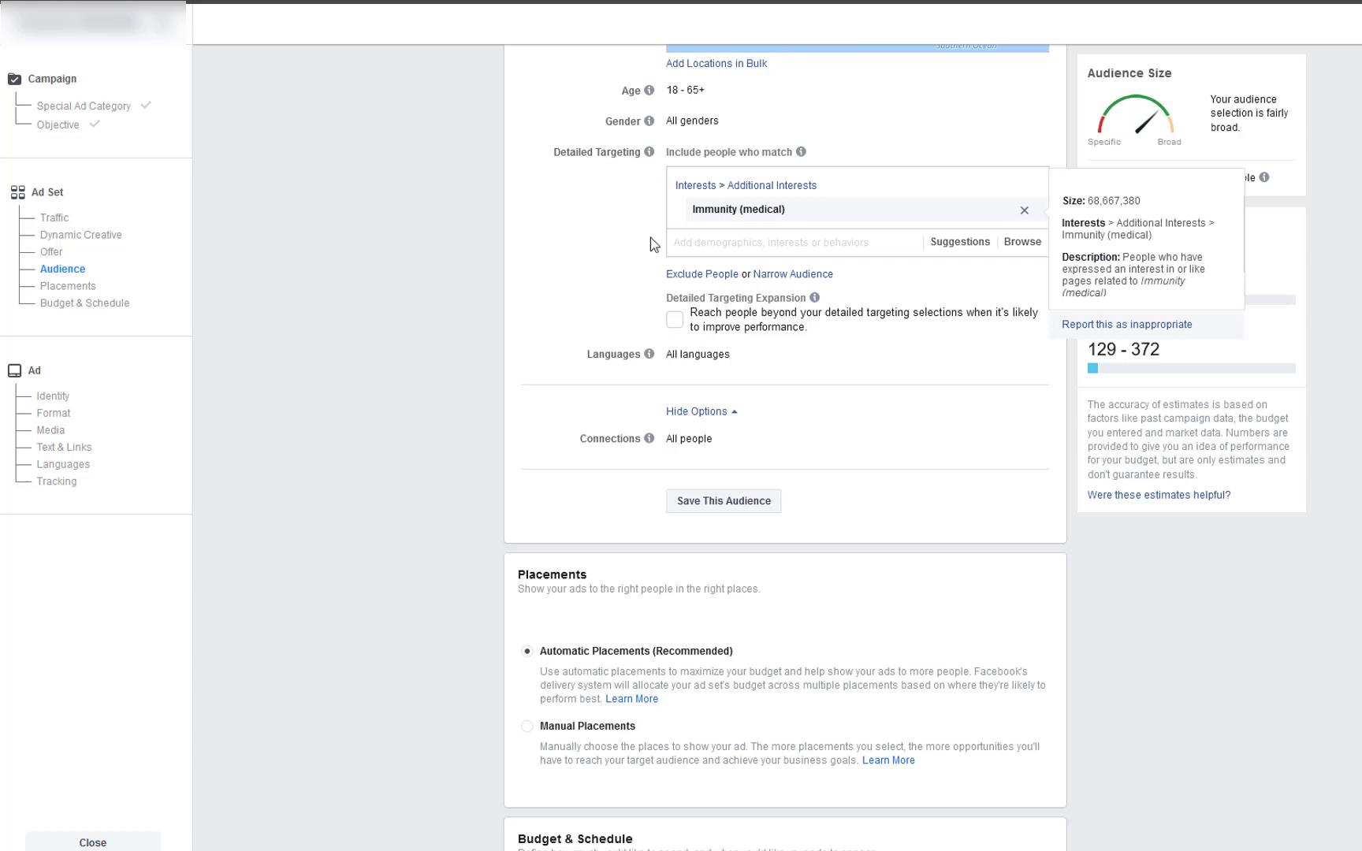
- Switch the ad set to manual placements and exclude Instagram from the platforms
{"action": "scroll", "coordinate": [471, 389], "scroll_direction": "down", "scroll_amount": 1}
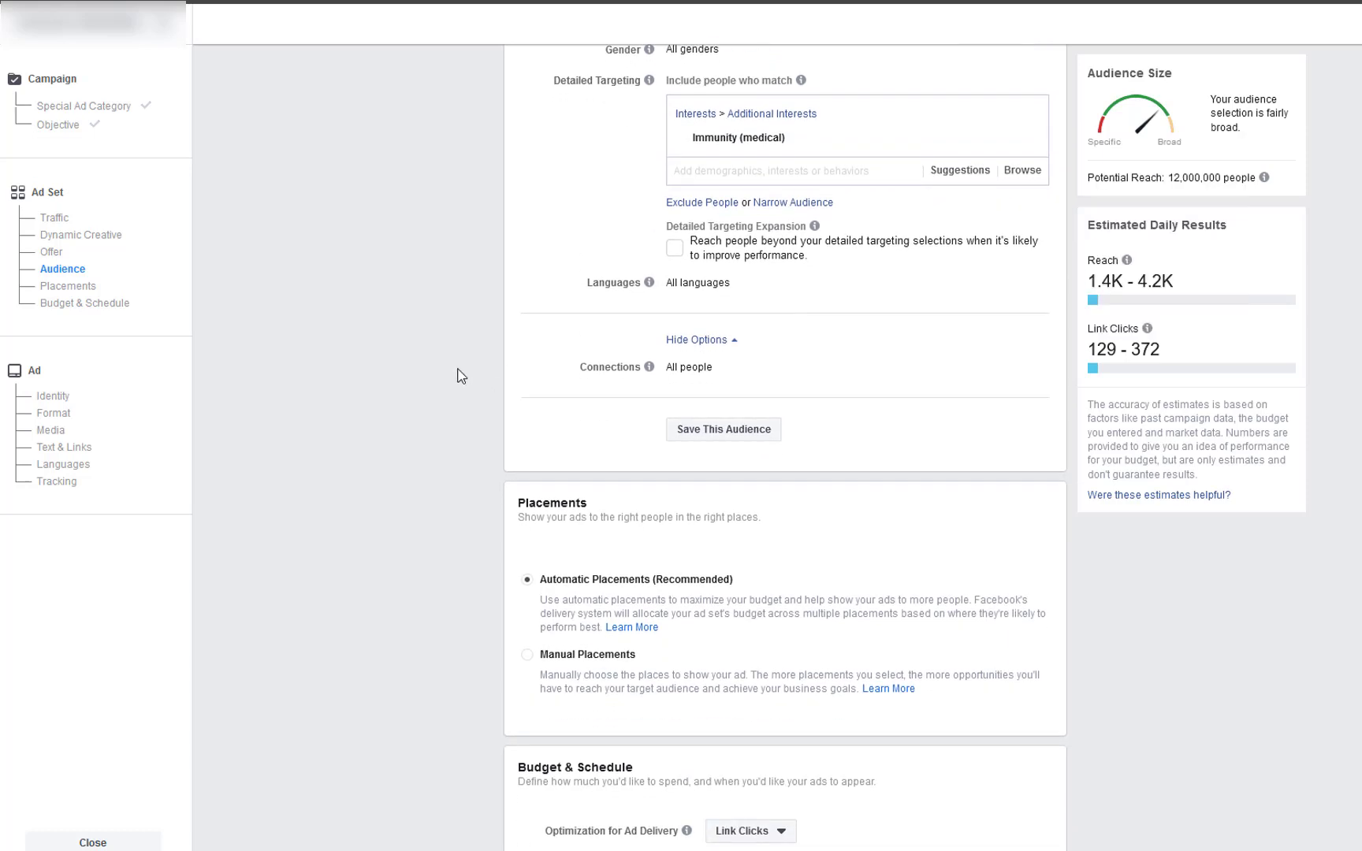
{"action": "scroll", "coordinate": [458, 375], "scroll_direction": "down", "scroll_amount": 1}
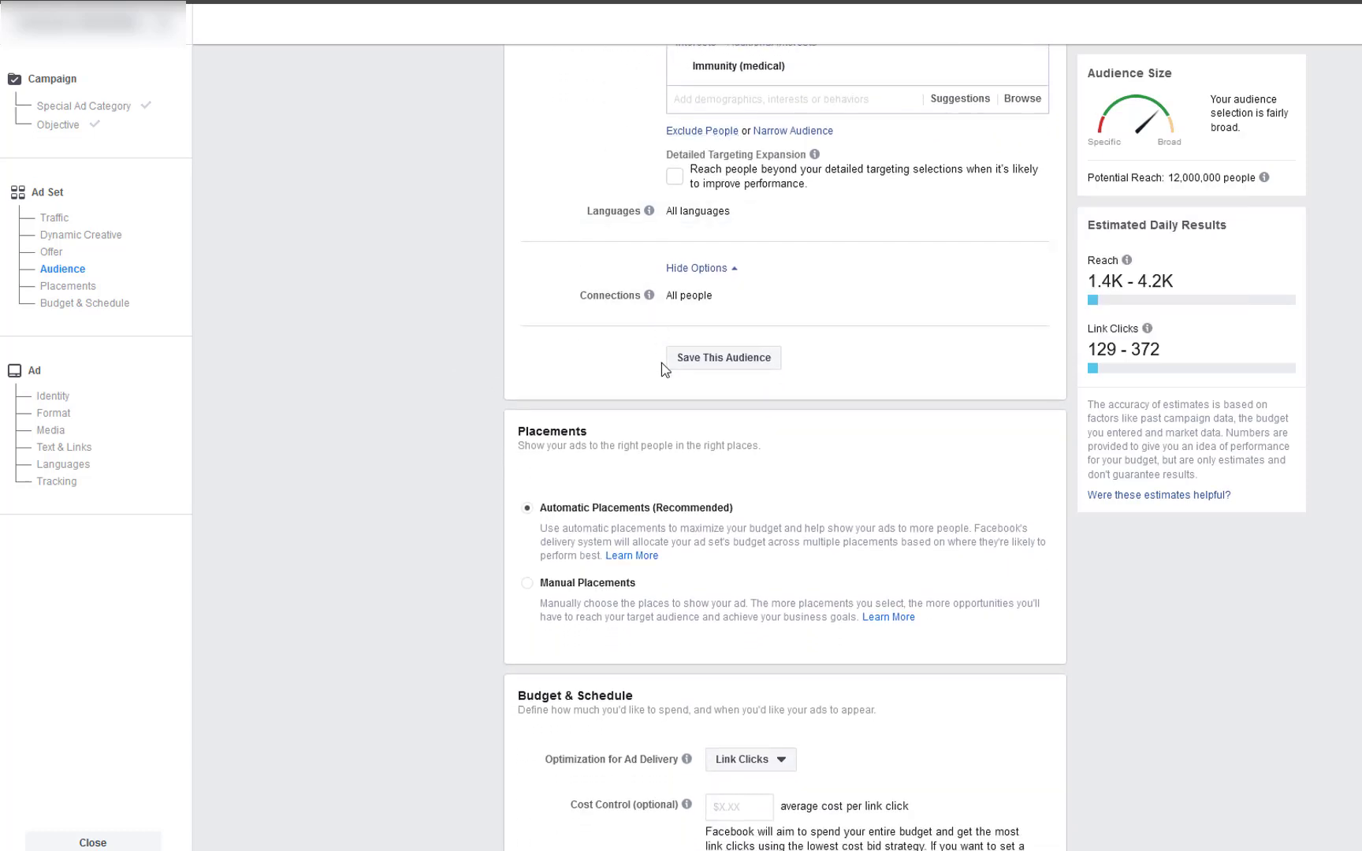
{"action": "scroll", "coordinate": [659, 377], "scroll_direction": "down", "scroll_amount": 2}
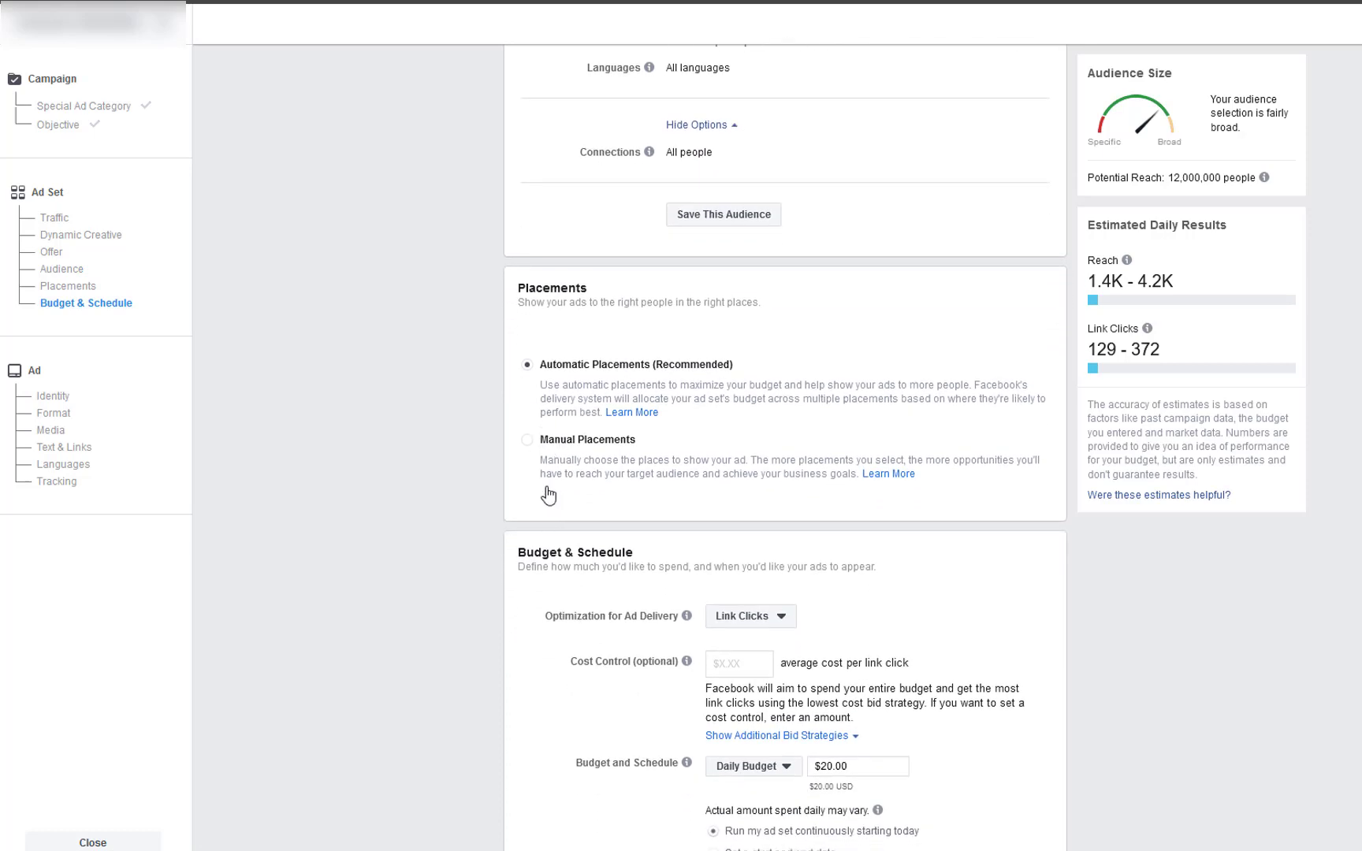
{"action": "left_click", "coordinate": [573, 443]}
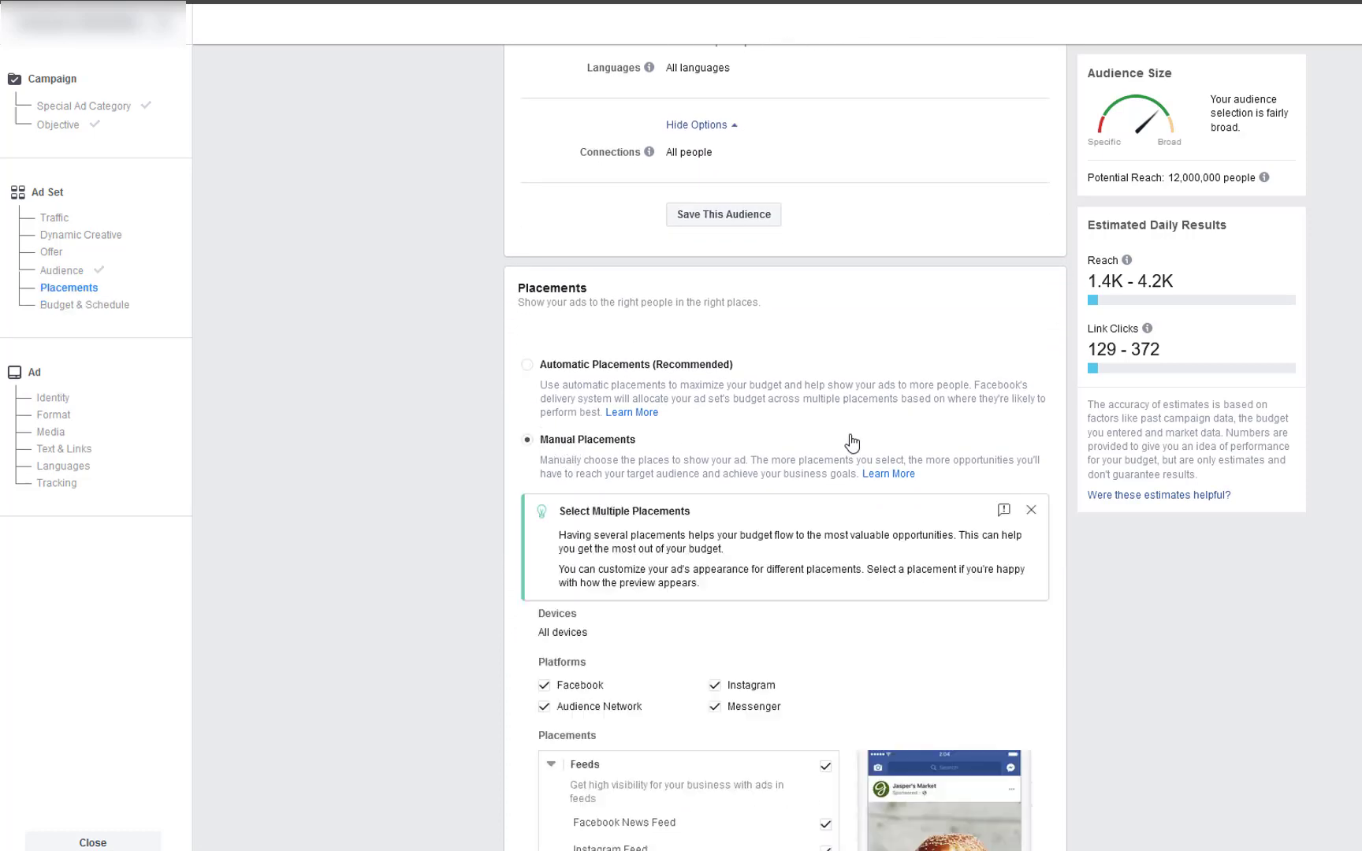
{"action": "scroll", "coordinate": [851, 442], "scroll_direction": "down", "scroll_amount": 2}
{"action": "left_click", "coordinate": [715, 542]}
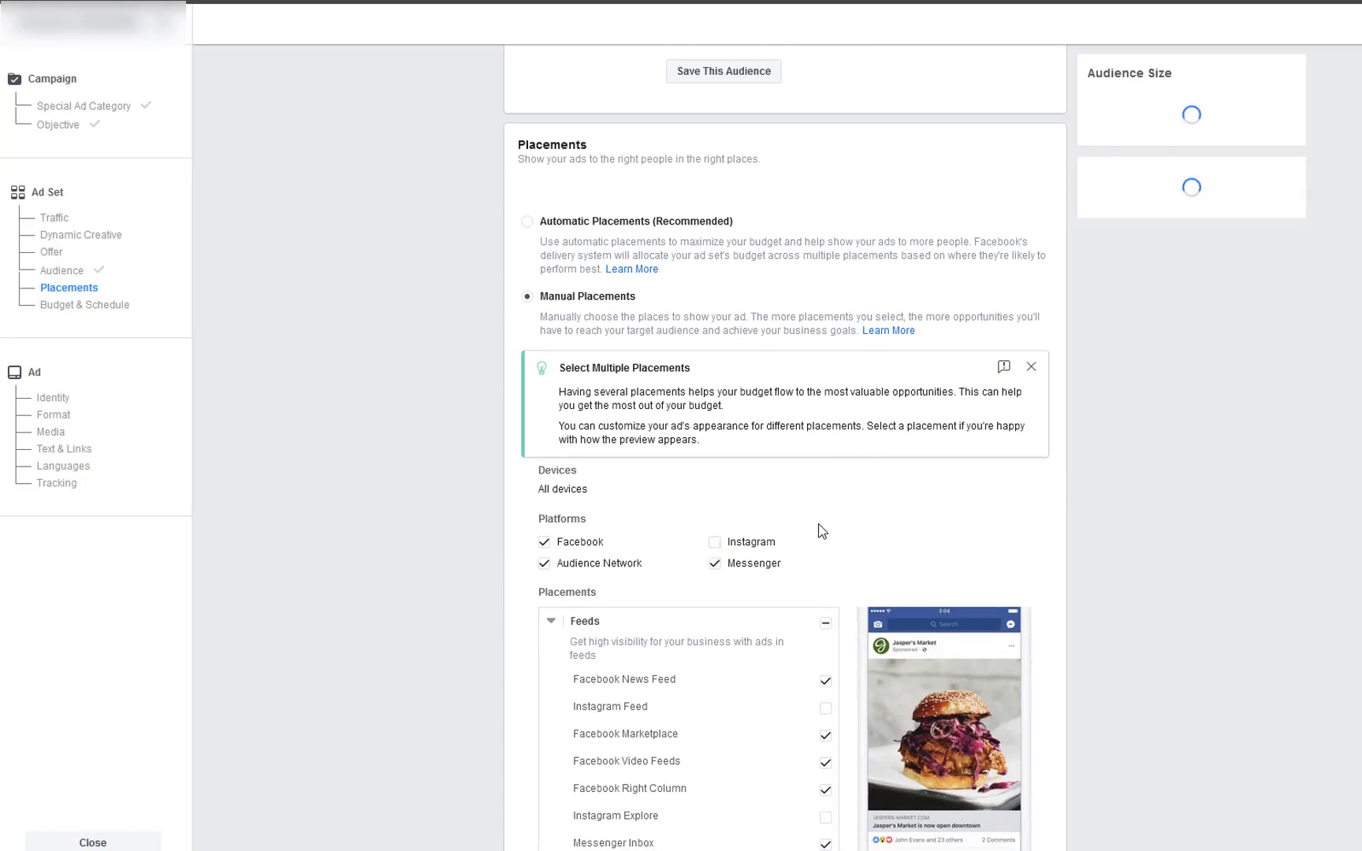
- Exclude Messenger and Audience Network from the ad set's platforms
{"action": "scroll", "coordinate": [815, 529], "scroll_direction": "down", "scroll_amount": 3}
{"action": "left_click", "coordinate": [717, 352]}
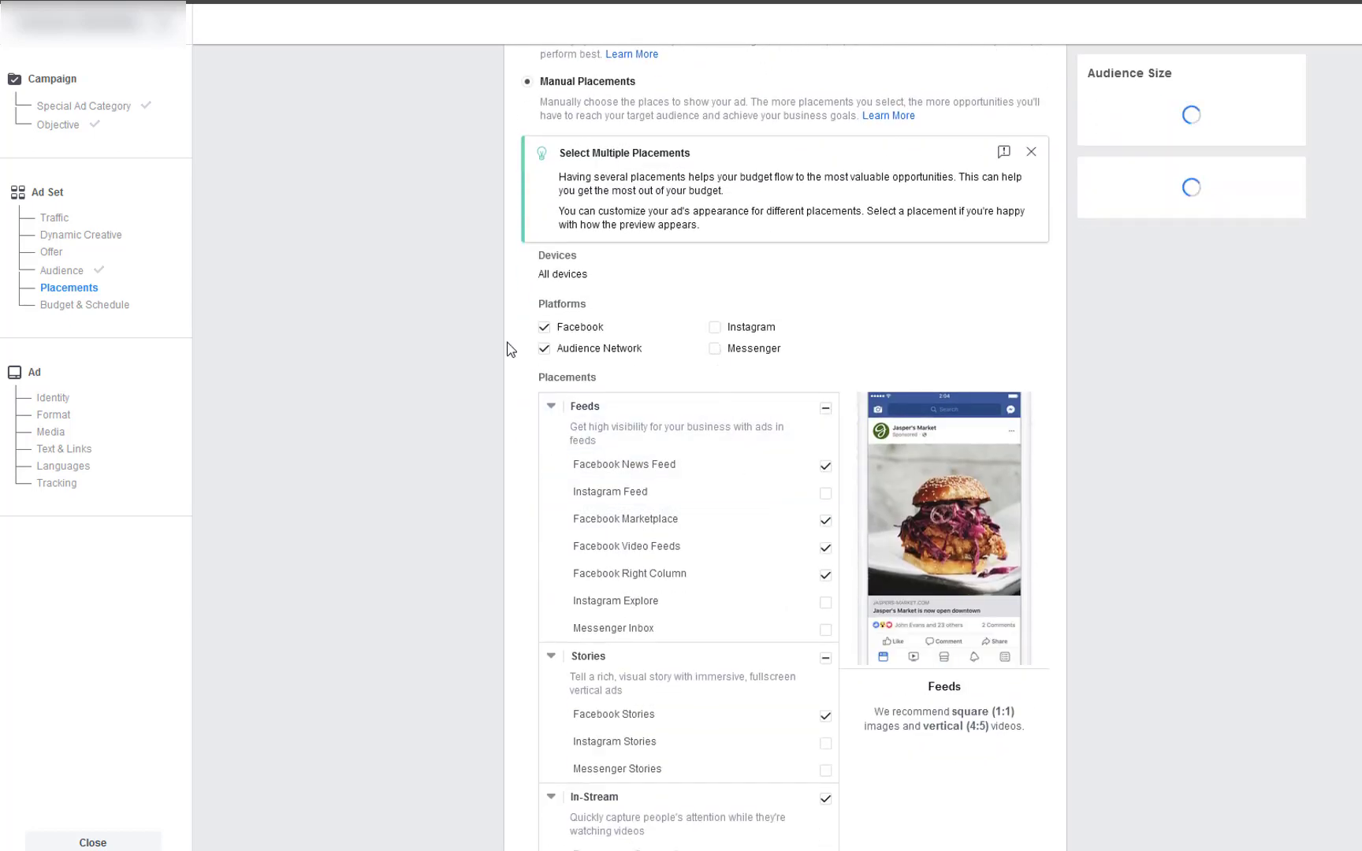
{"action": "left_click", "coordinate": [577, 350]}
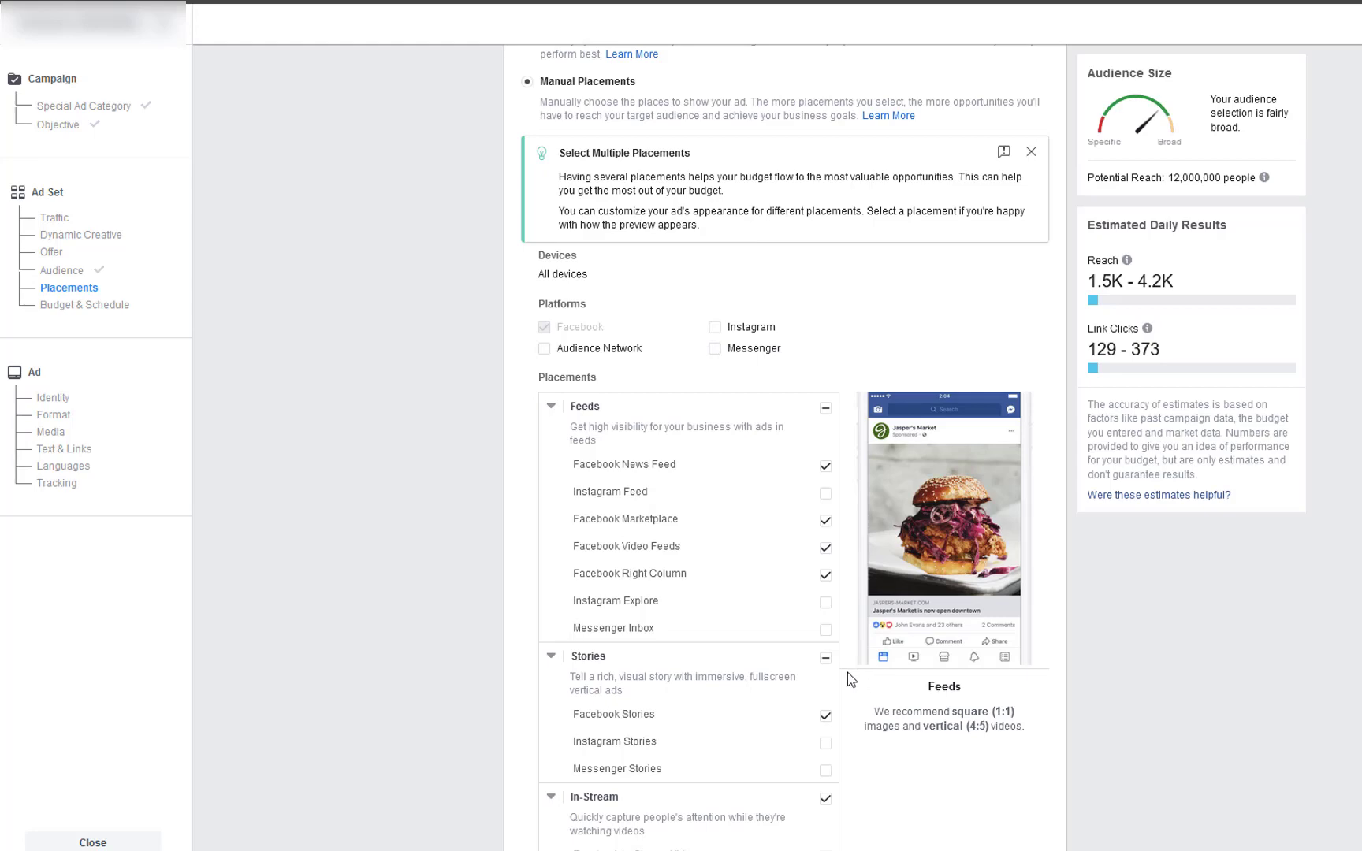
- Deselect the Stories, In-Stream, Search and In-Article placement groups
{"action": "left_click", "coordinate": [826, 661]}
{"action": "scroll", "coordinate": [854, 674], "scroll_direction": "down", "scroll_amount": 3}
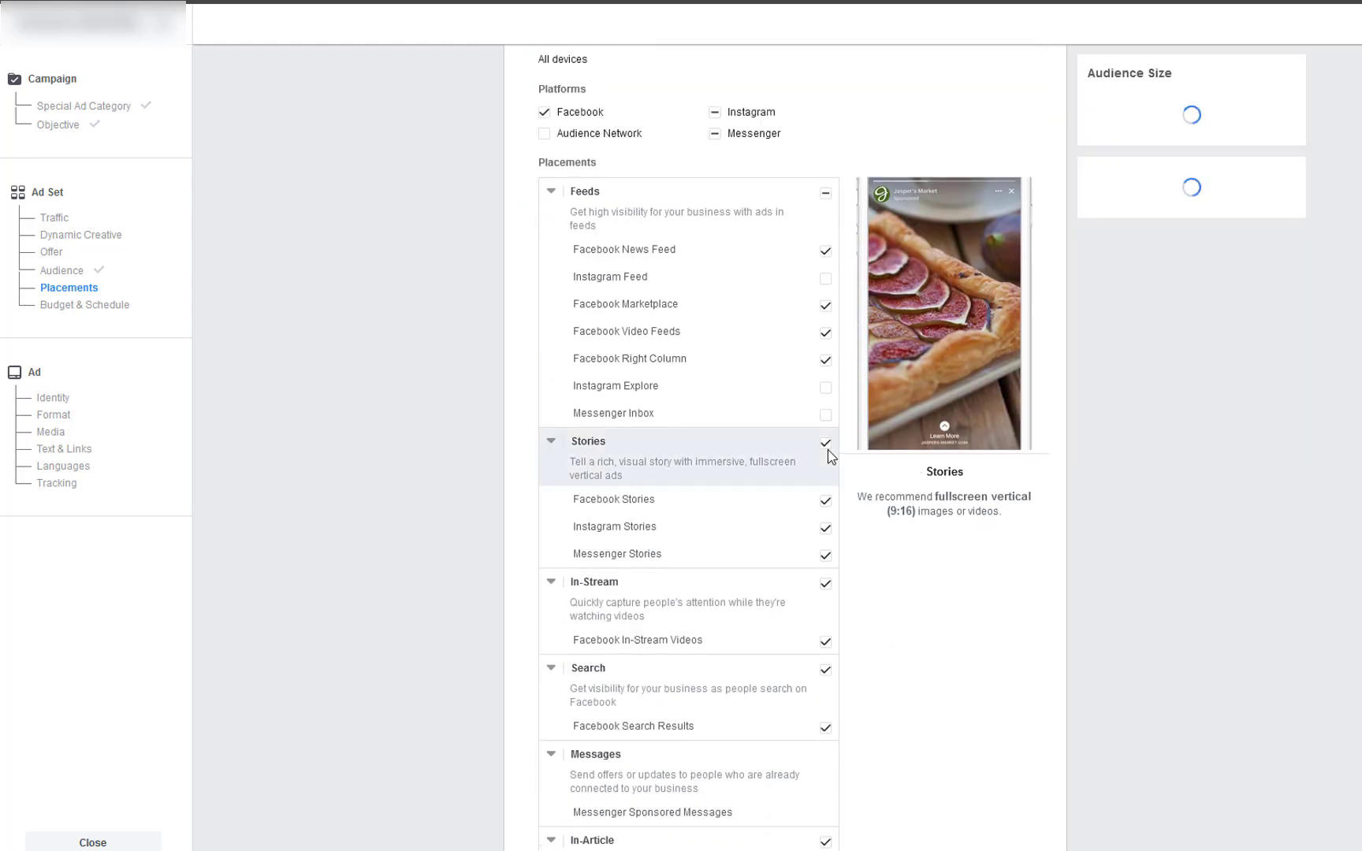
{"action": "left_click", "coordinate": [825, 444]}
{"action": "left_click", "coordinate": [826, 585]}
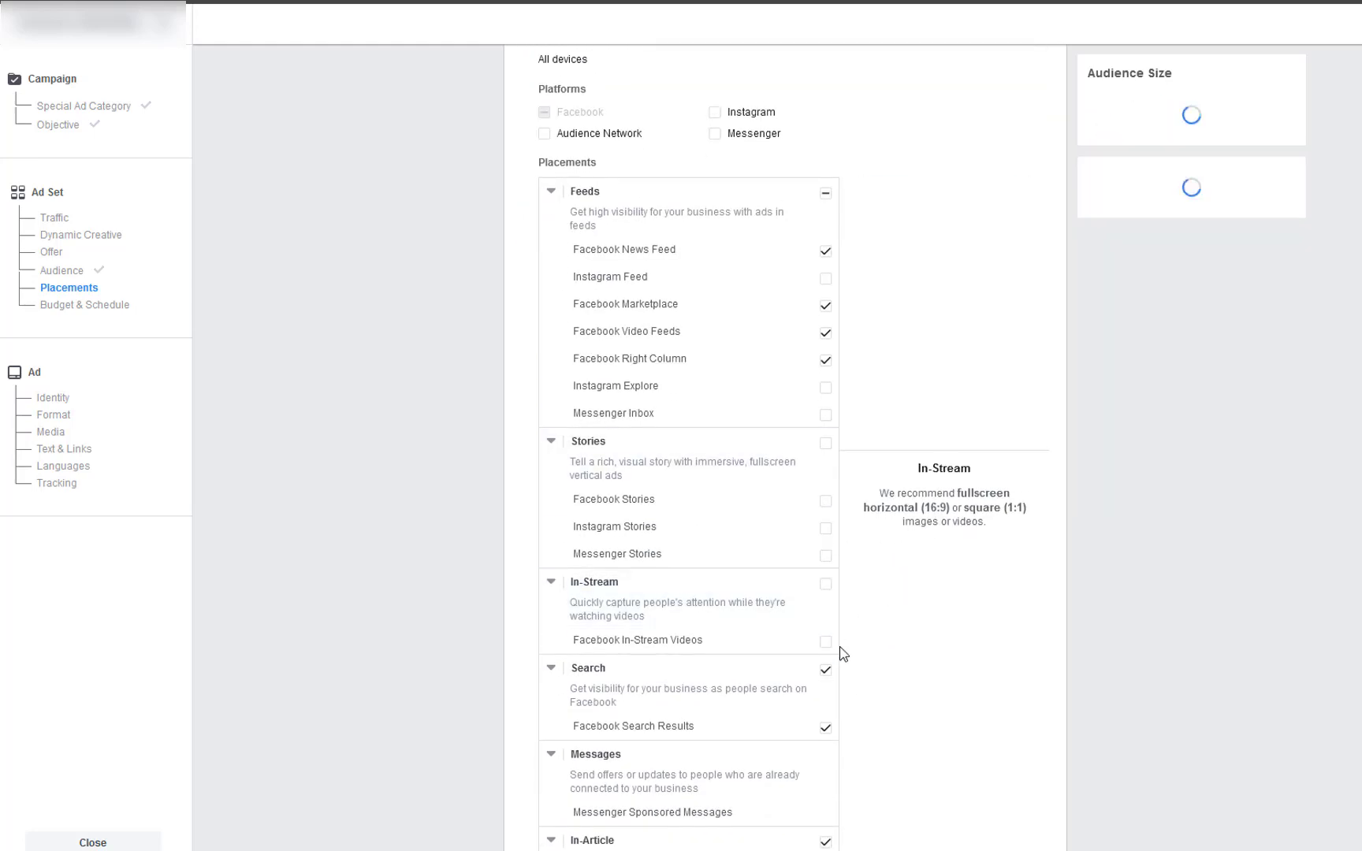
{"action": "left_click", "coordinate": [826, 670]}
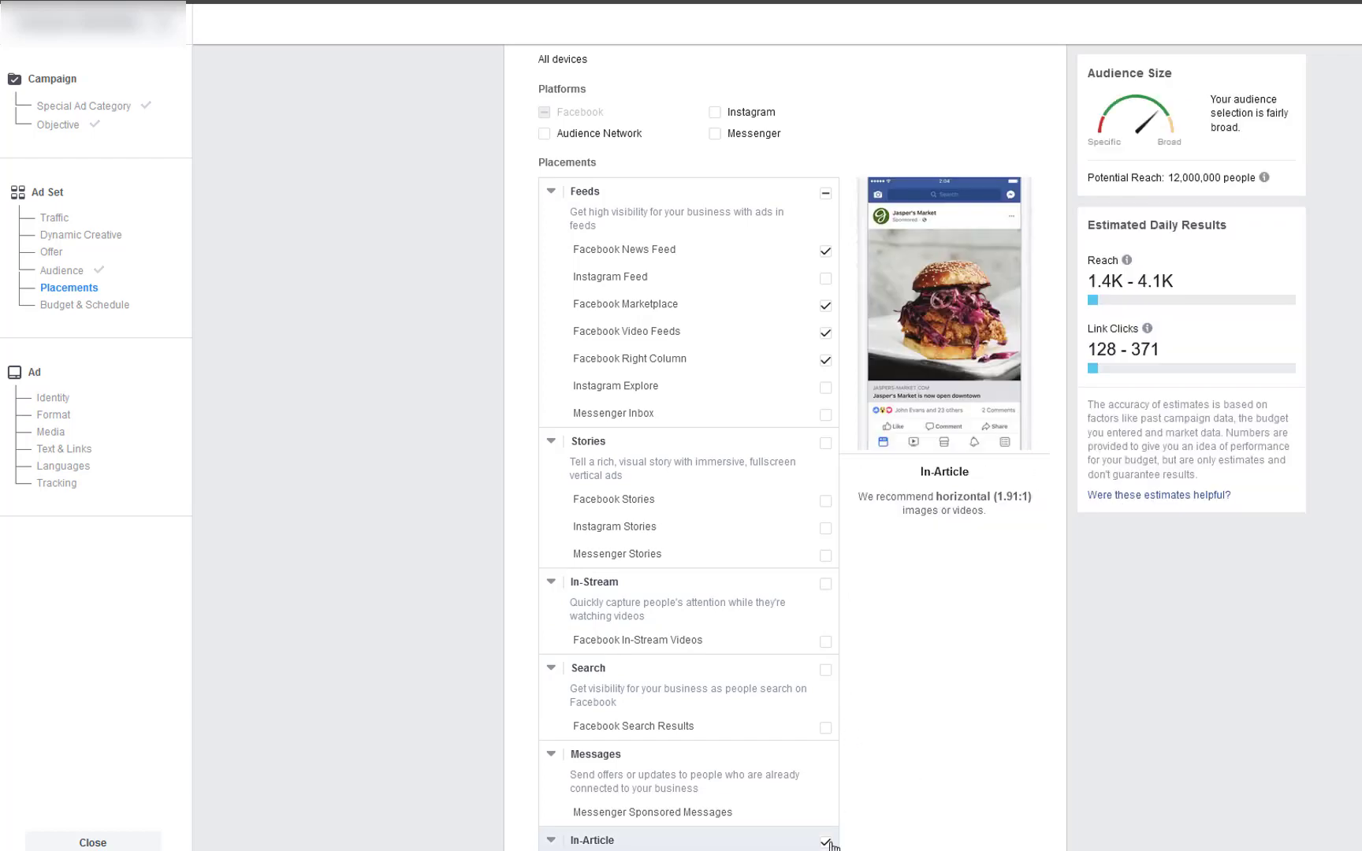
{"action": "left_click", "coordinate": [825, 841]}
- Deselect Facebook Marketplace, Video Feeds and Right Column, leaving Facebook News Feed as the only feed placement
{"action": "scroll", "coordinate": [916, 727], "scroll_direction": "down", "scroll_amount": 3}
{"action": "scroll", "coordinate": [887, 578], "scroll_direction": "up", "scroll_amount": 3}
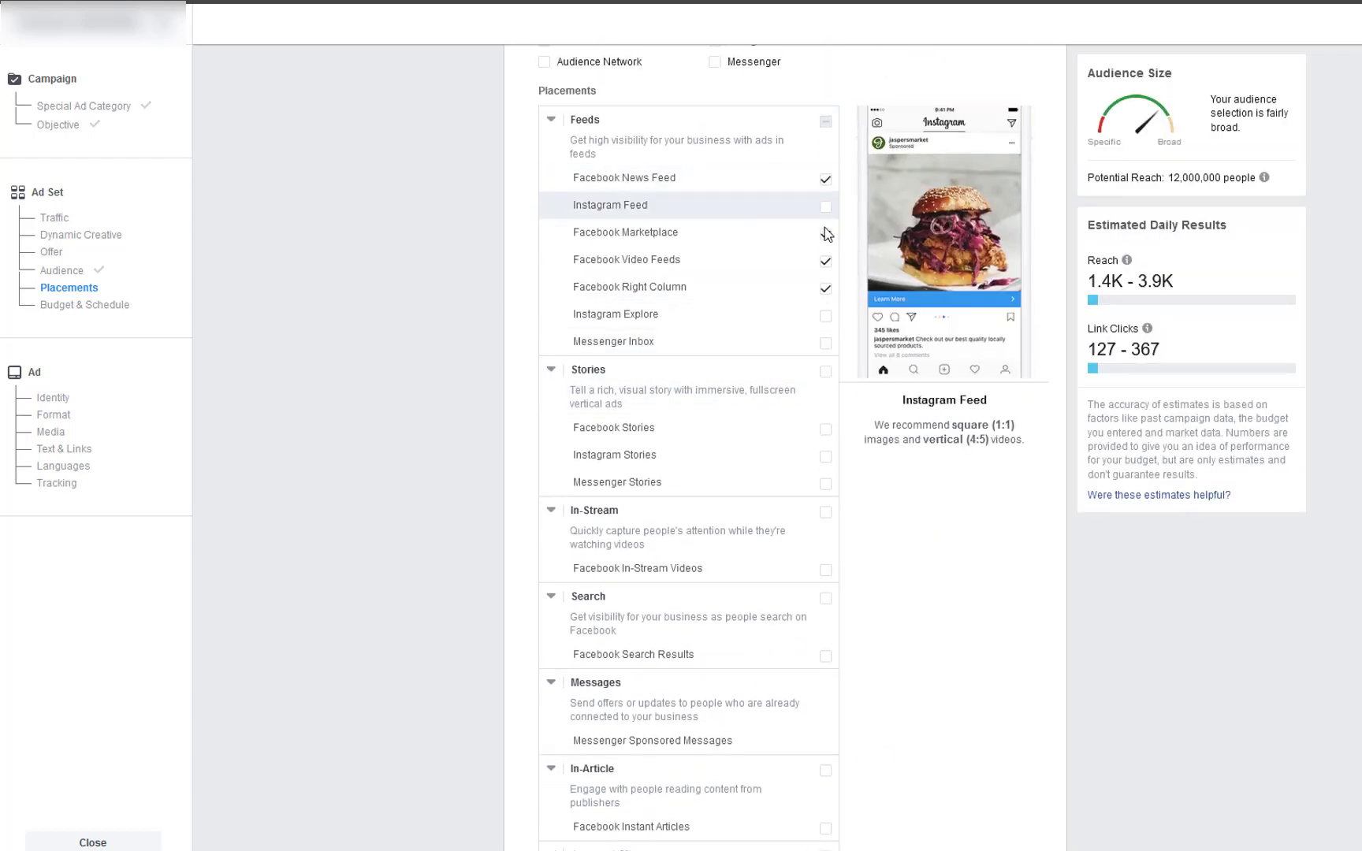
{"action": "left_click", "coordinate": [825, 233]}
{"action": "scroll", "coordinate": [816, 496], "scroll_direction": "up", "scroll_amount": 2}
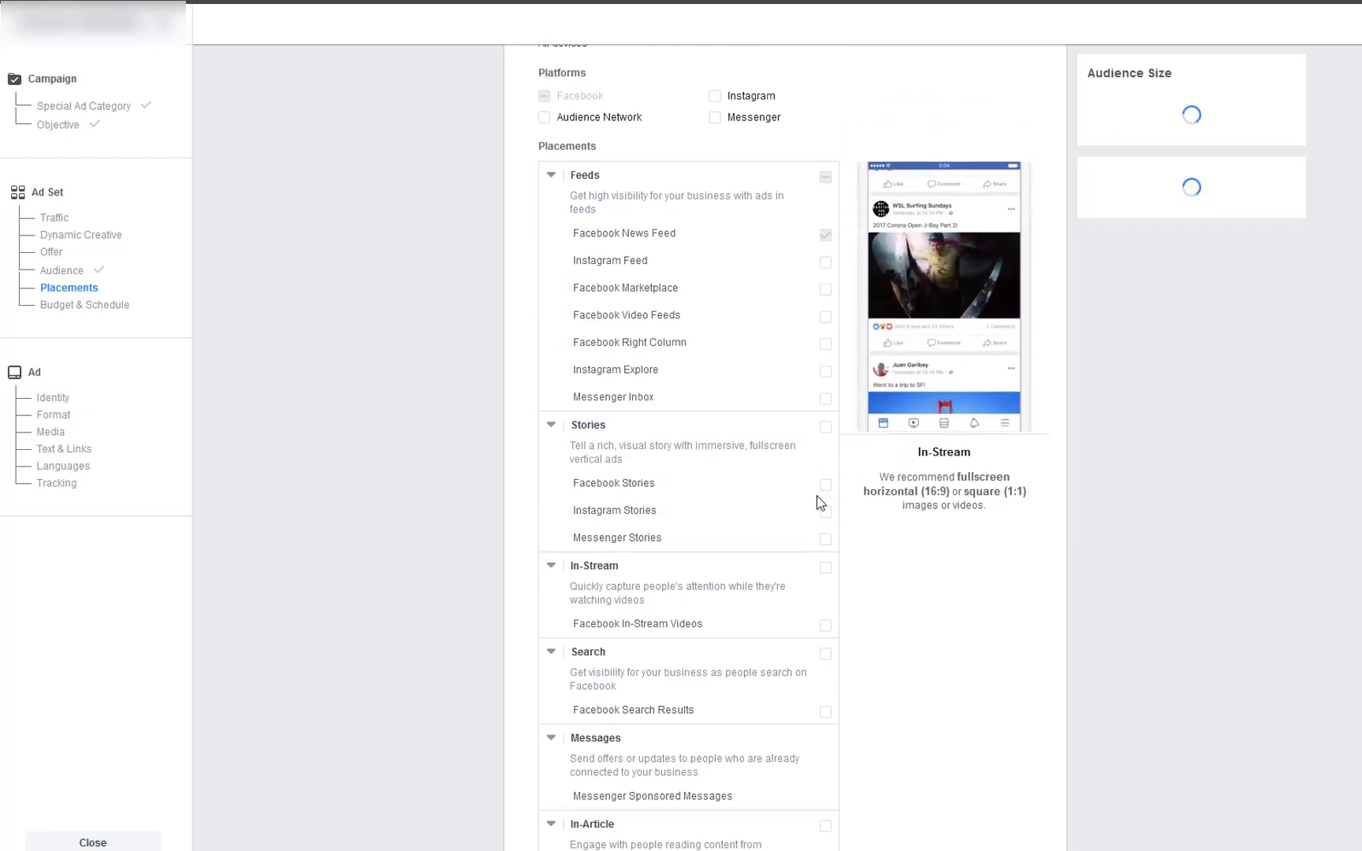
- Collapse the Feeds and Stories placement groups
{"action": "left_click", "coordinate": [550, 263]}
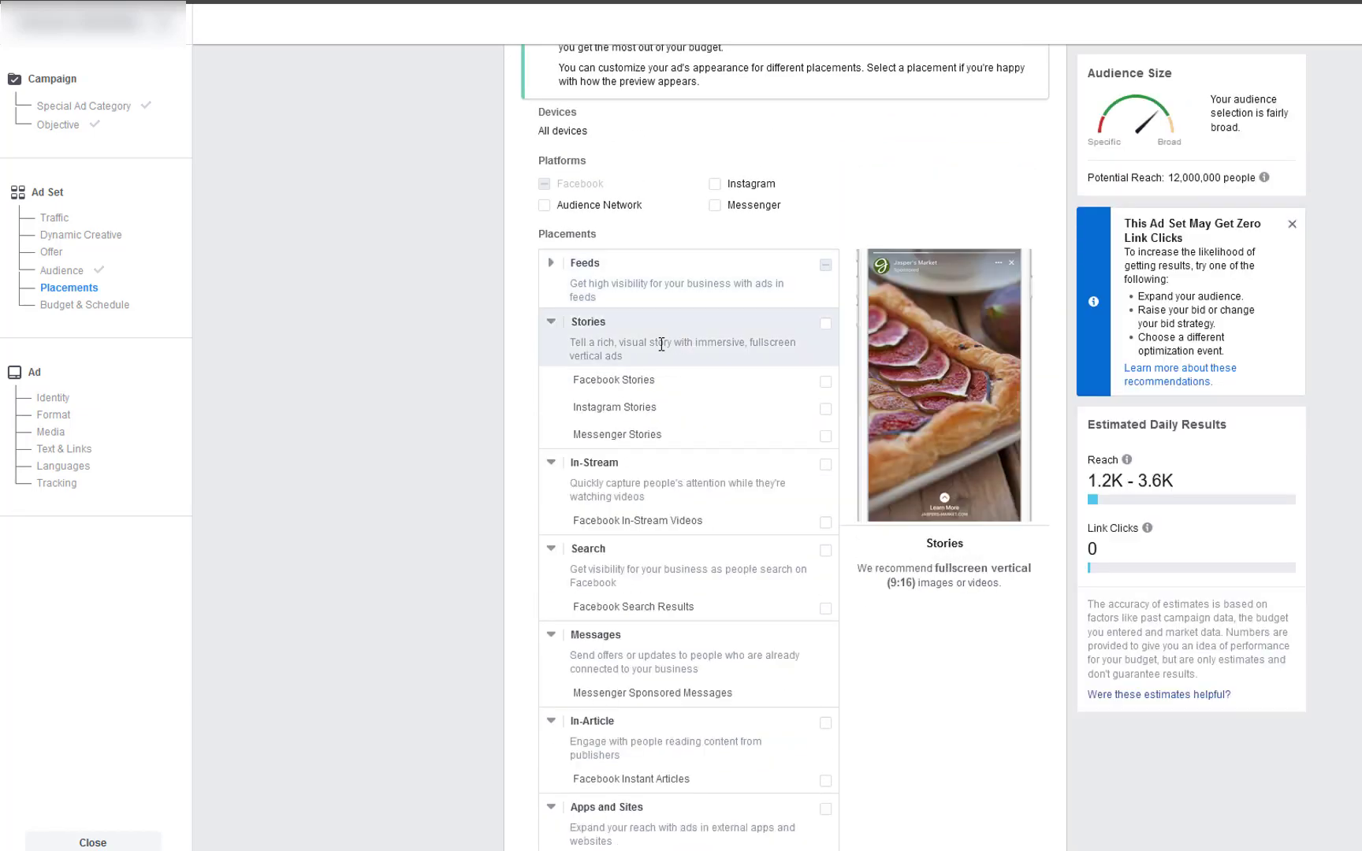
{"action": "left_click", "coordinate": [551, 322]}
{"action": "scroll", "coordinate": [560, 339], "scroll_direction": "up", "scroll_amount": 2}
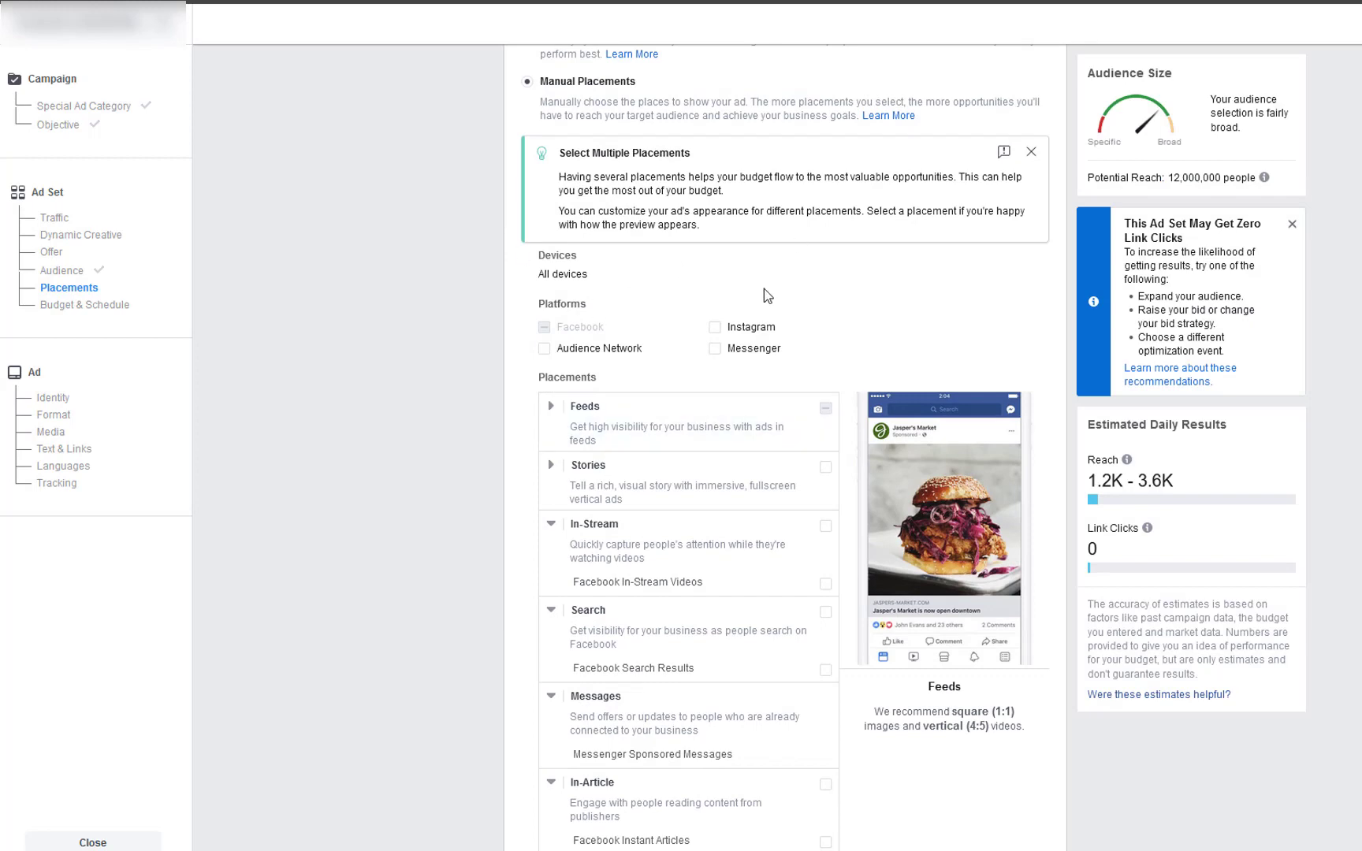
- Set the ad set's daily budget to $5.00
{"action": "scroll", "coordinate": [472, 468], "scroll_direction": "down", "scroll_amount": 6}
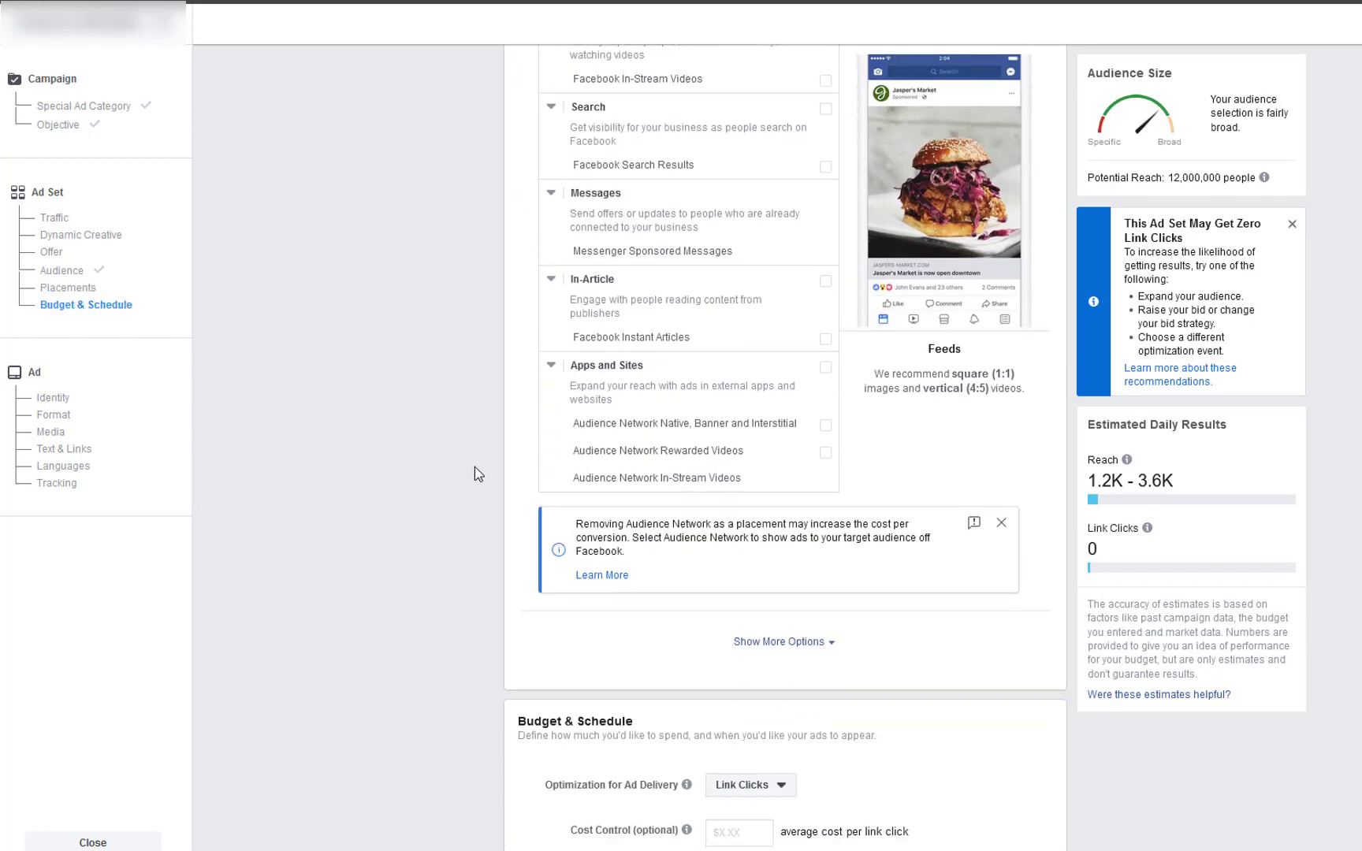
{"action": "scroll", "coordinate": [475, 468], "scroll_direction": "down", "scroll_amount": 3}
{"action": "scroll", "coordinate": [609, 529], "scroll_direction": "down", "scroll_amount": 2}
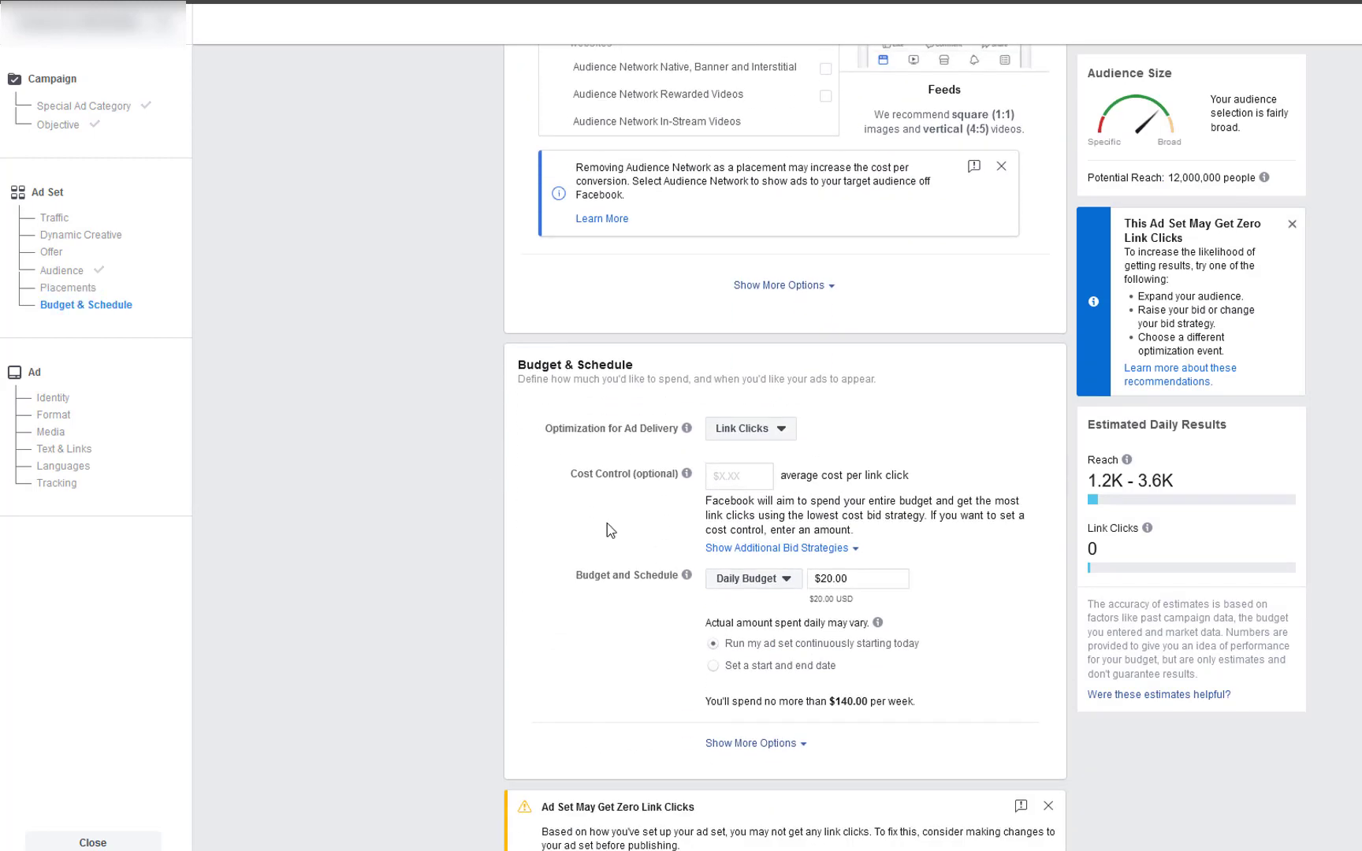
{"action": "left_click", "coordinate": [868, 578]}
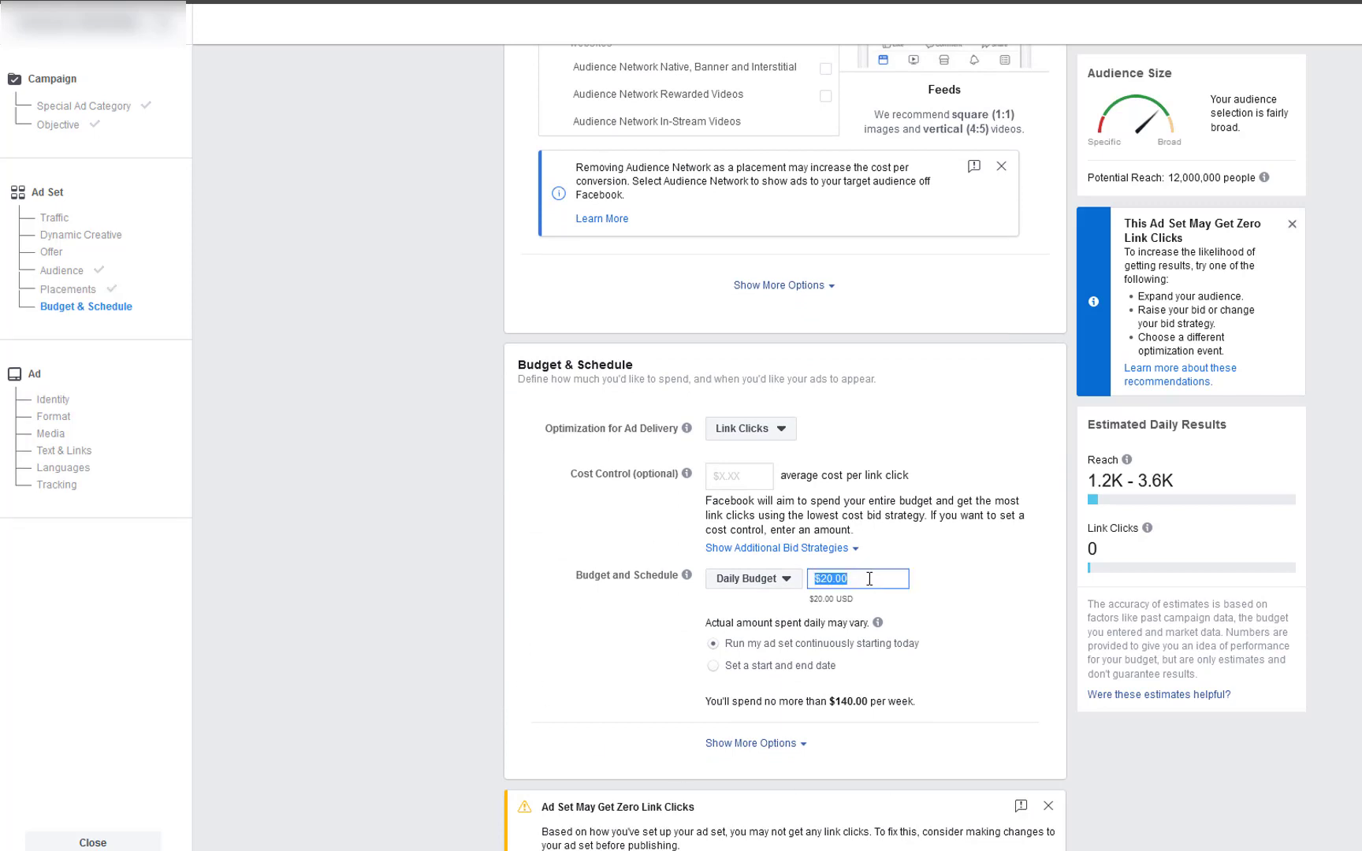
{"action": "type", "text": "5"}
{"action": "left_click", "coordinate": [1020, 573]}
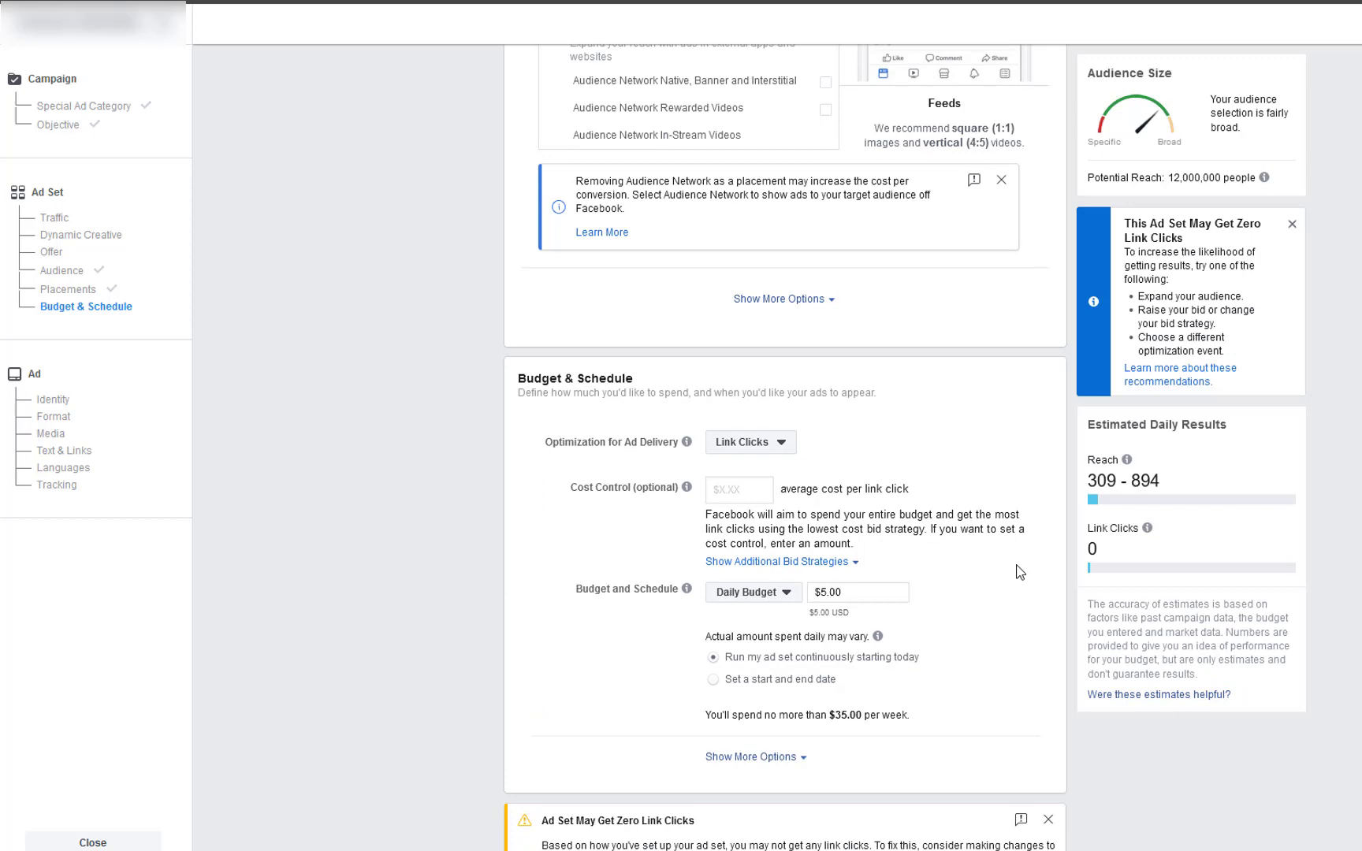
{"action": "scroll", "coordinate": [1017, 572], "scroll_direction": "down", "scroll_amount": 1}
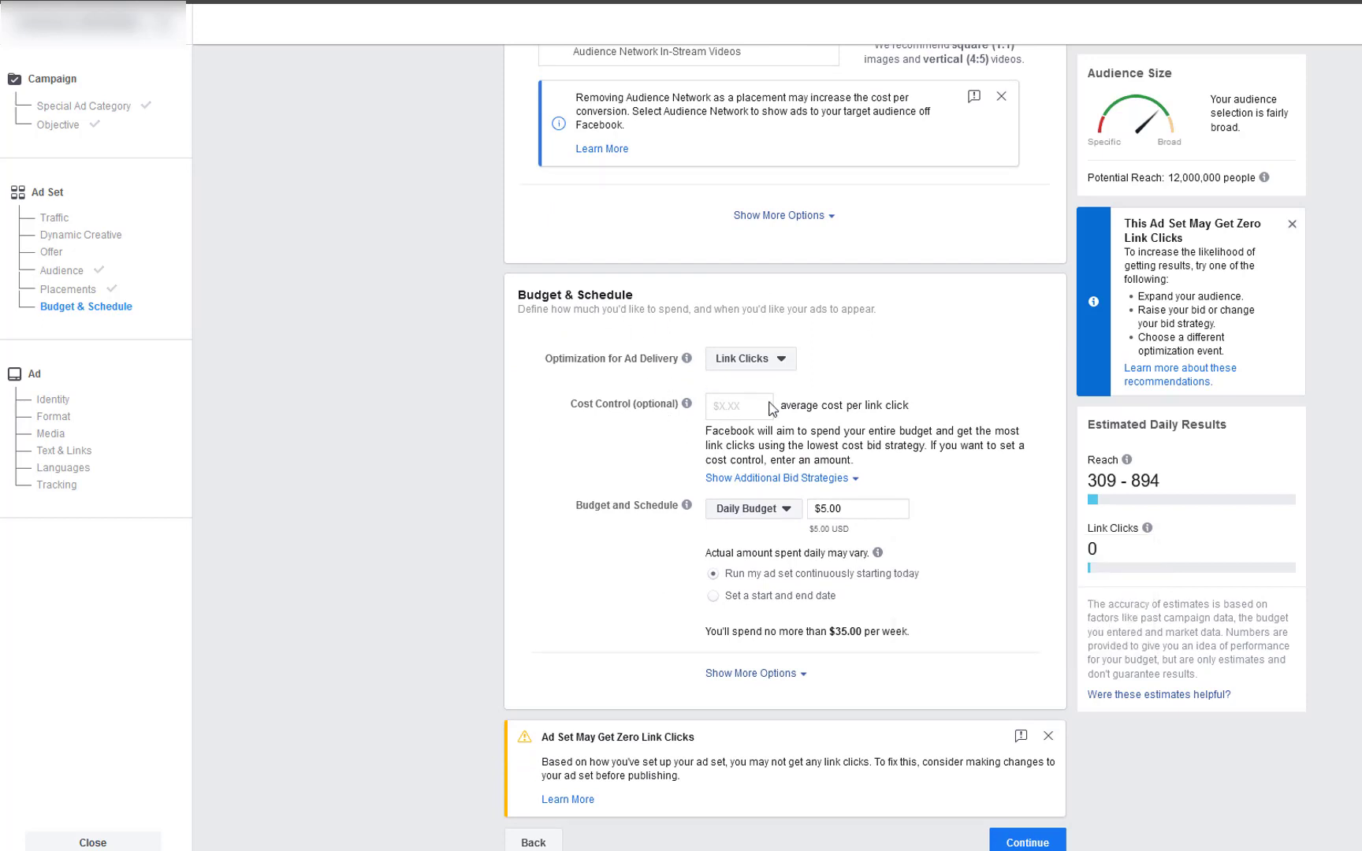
- Look over the ad delivery optimization choices, then continue to the ad setup and review its format, media and text sections
{"action": "left_click", "coordinate": [741, 358]}
{"action": "left_click", "coordinate": [540, 475]}
{"action": "left_click", "coordinate": [1027, 842]}
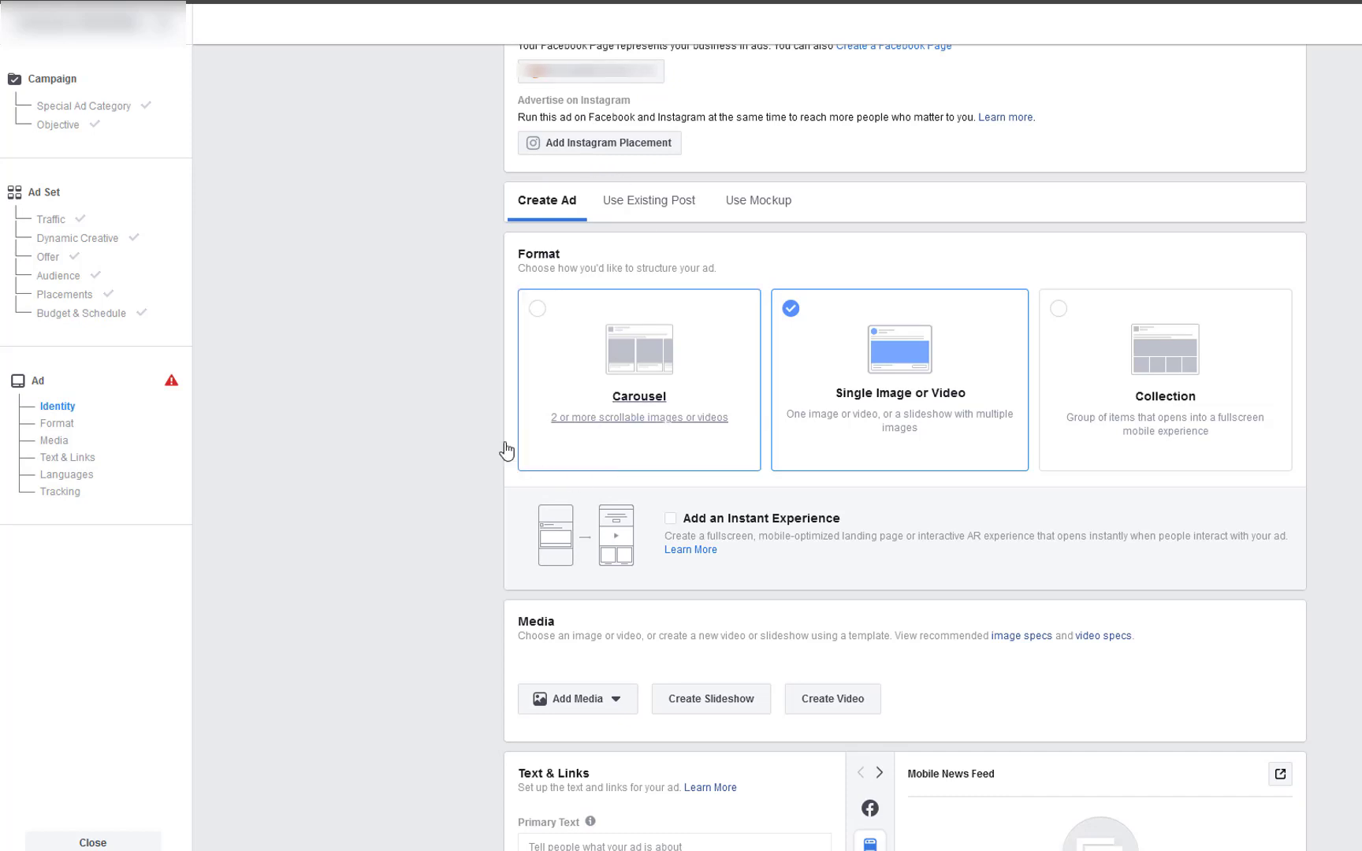
{"action": "scroll", "coordinate": [493, 365], "scroll_direction": "down", "scroll_amount": 2}
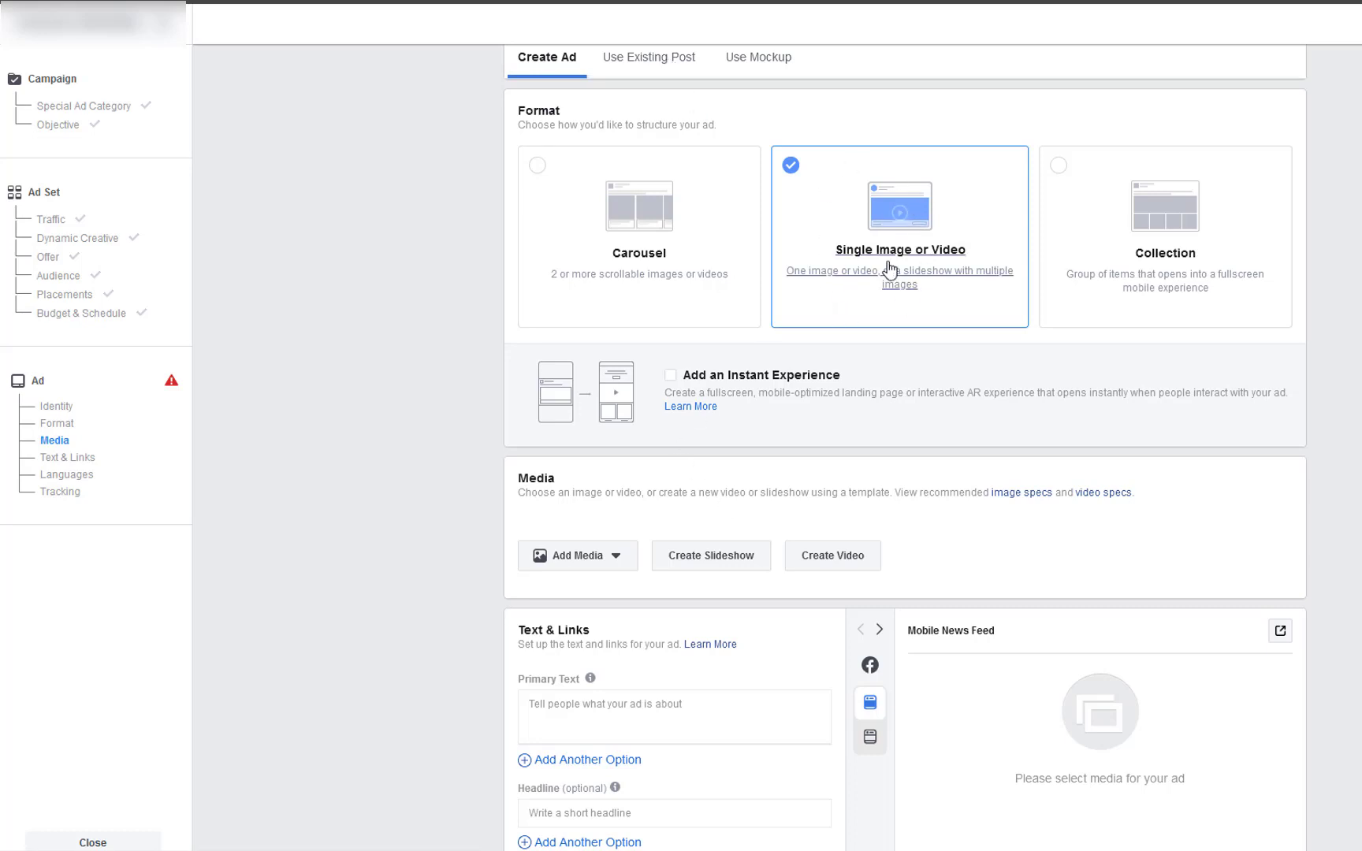
{"action": "scroll", "coordinate": [853, 419], "scroll_direction": "down", "scroll_amount": 2}
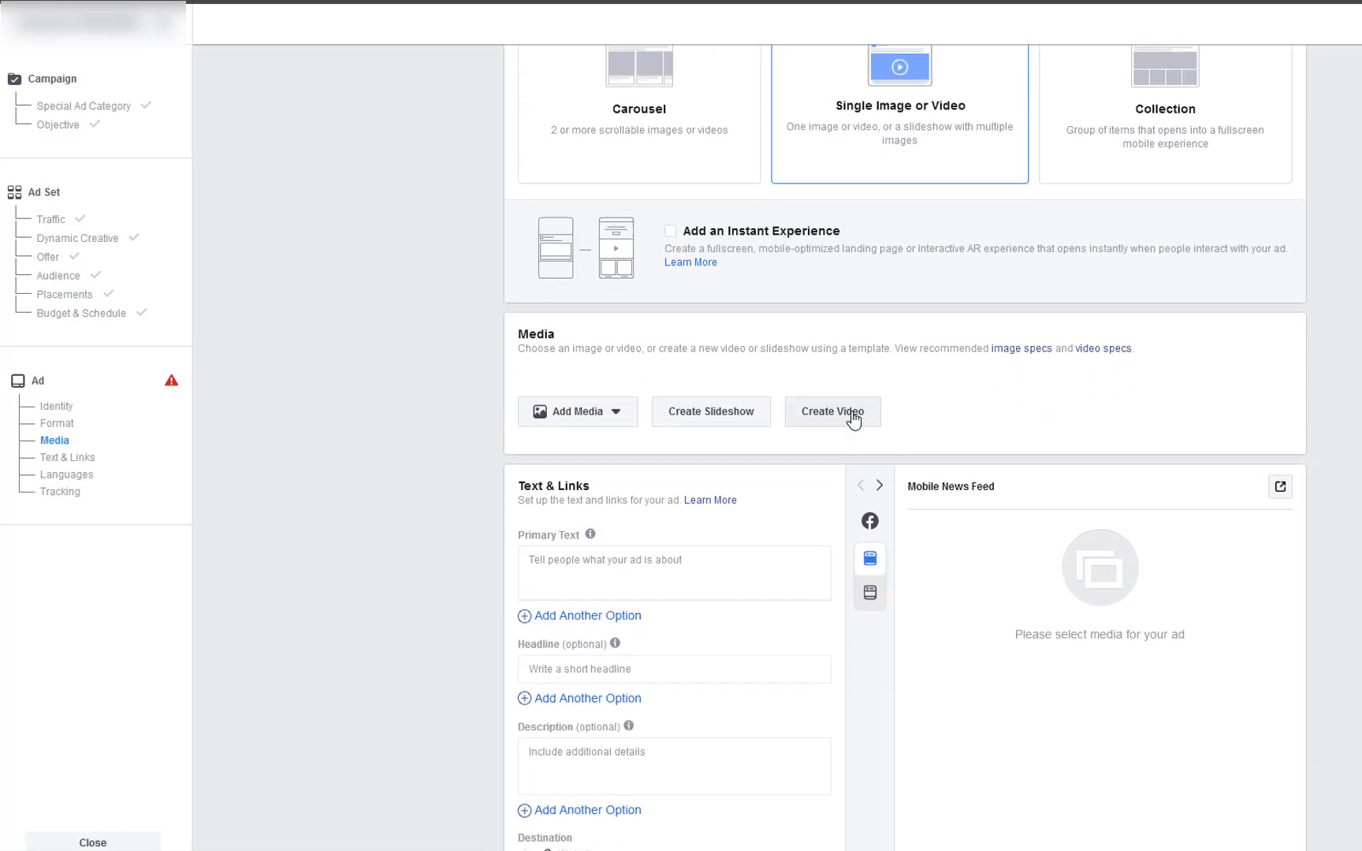
{"action": "scroll", "coordinate": [853, 419], "scroll_direction": "down", "scroll_amount": 1}
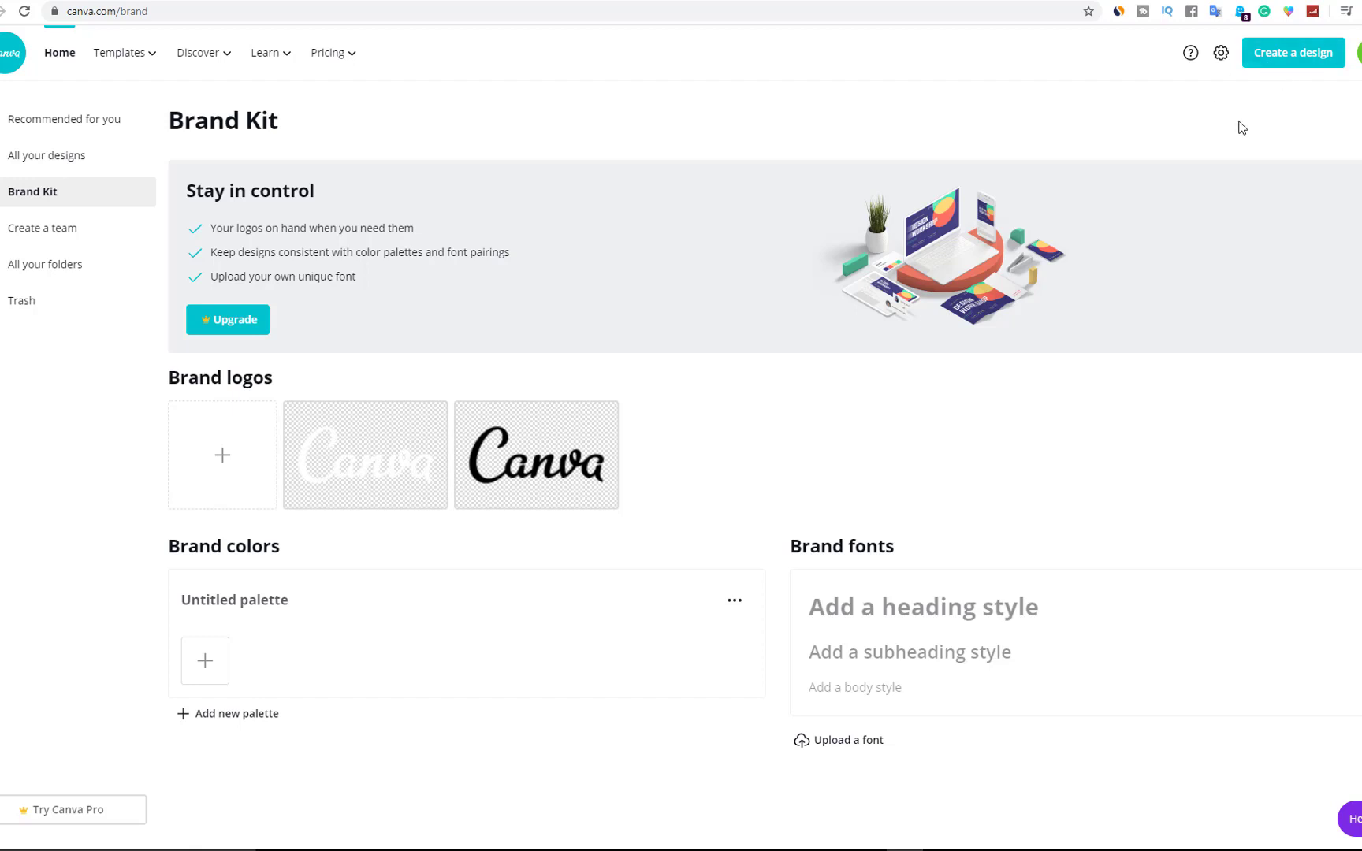
- In Canva, create a new design with custom dimensions of 1000 × 600 px
{"action": "left_click", "coordinate": [1281, 55]}
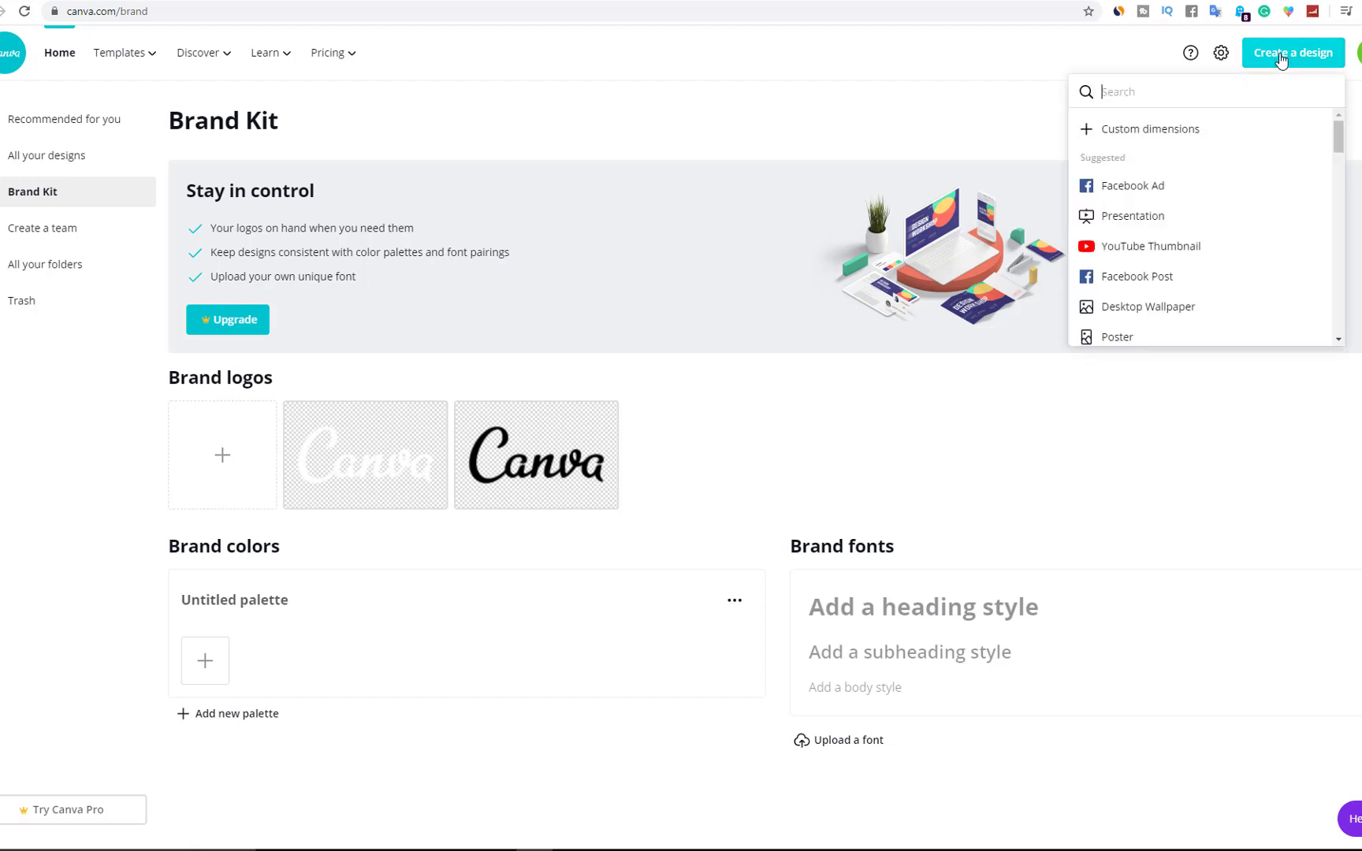
{"action": "left_click", "coordinate": [1120, 131]}
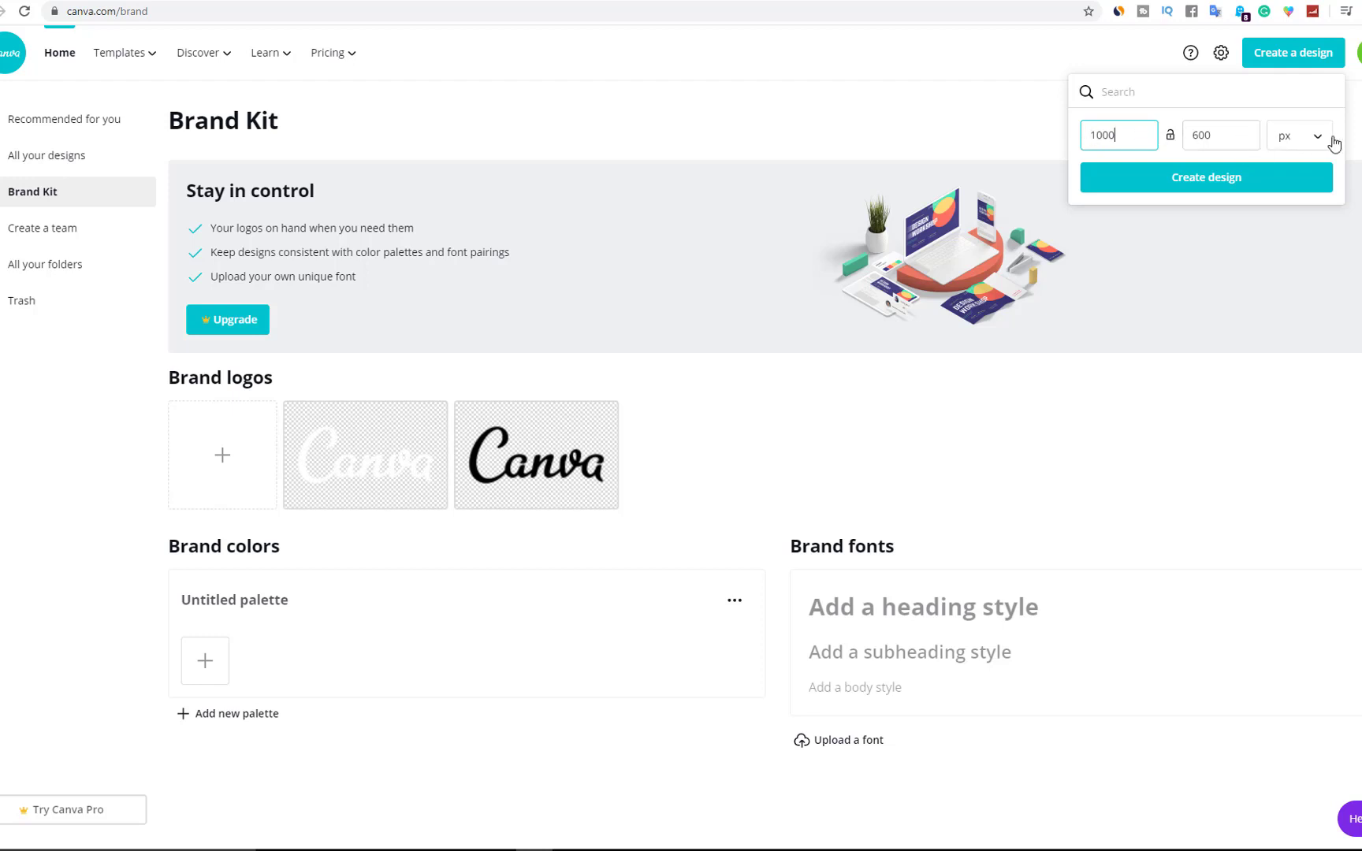
{"action": "left_click", "coordinate": [1197, 186]}
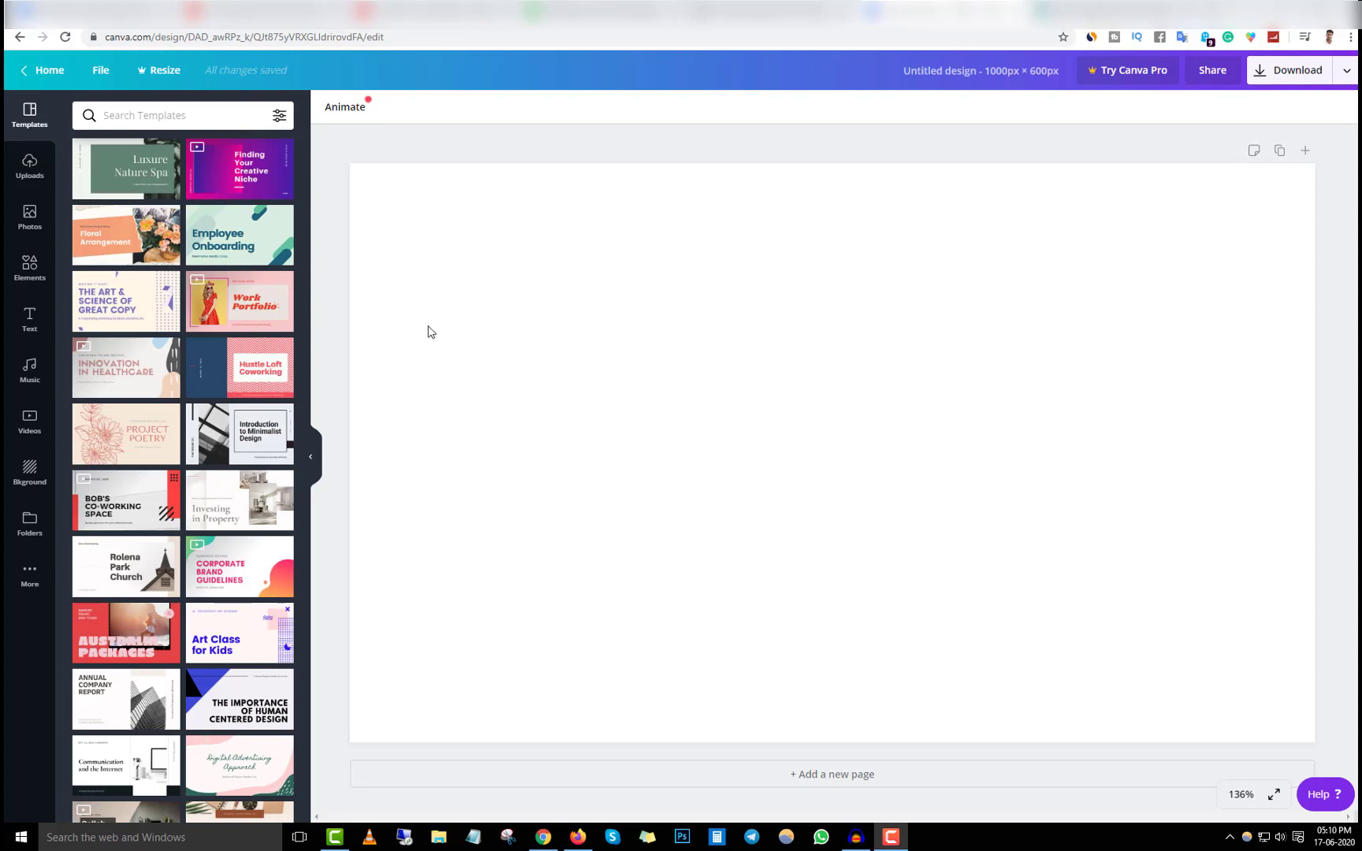
- After checking the turmeric article, switch to Pexels' turmeric powder results and download the photo of two spoons with paprika and turmeric
{"action": "key", "text": "ctrl+Tab"}
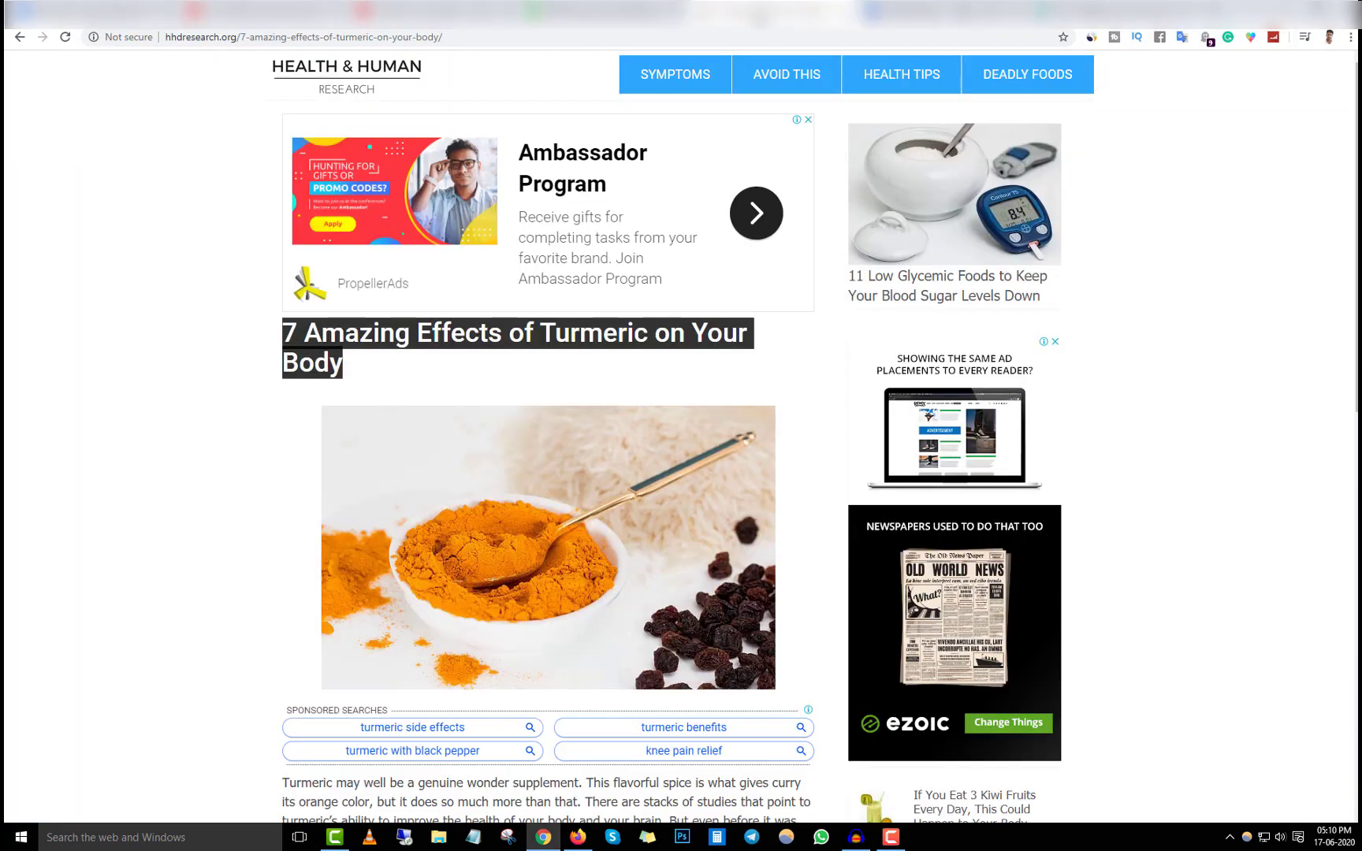
{"action": "left_click", "coordinate": [180, 423]}
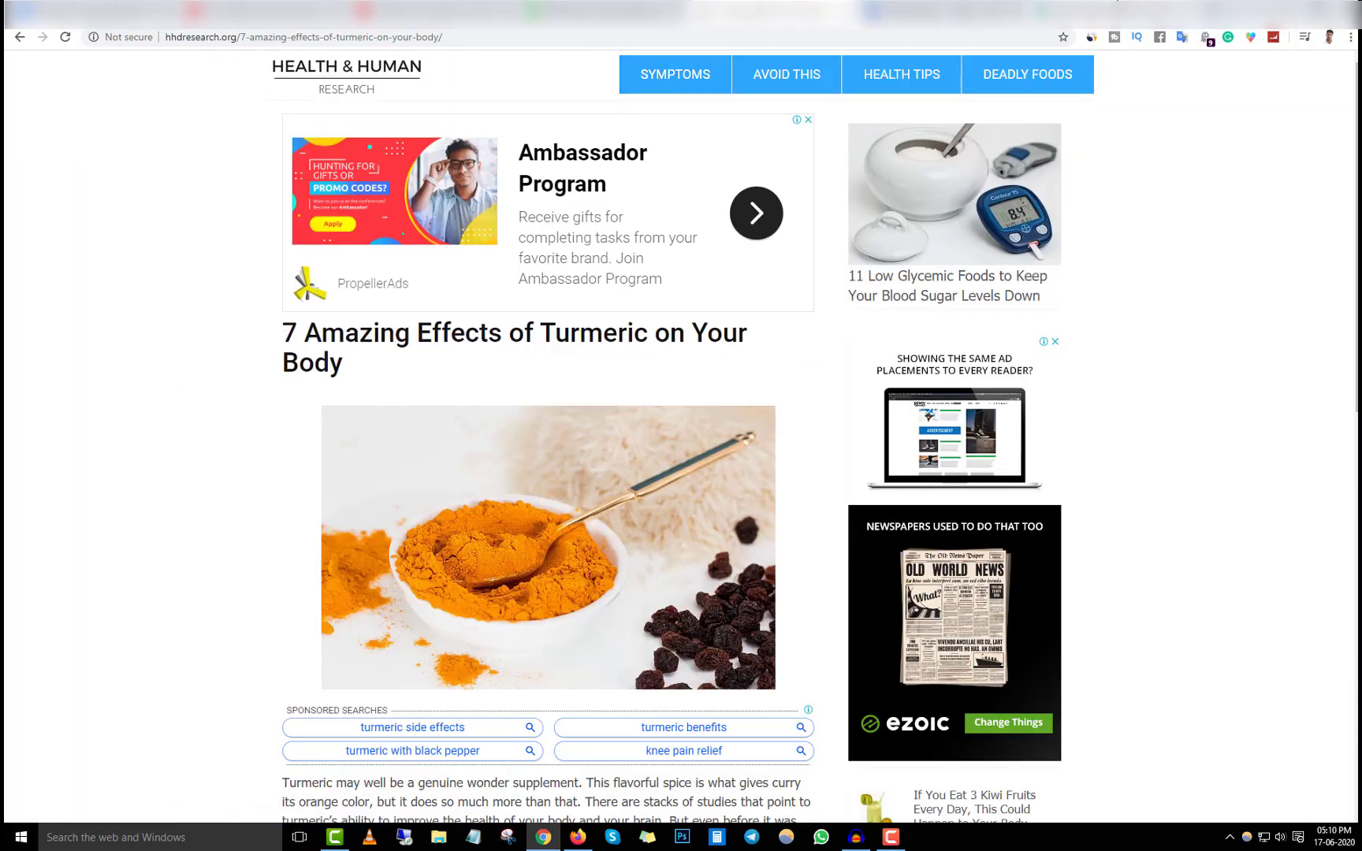
{"action": "left_click", "coordinate": [1117, 2]}
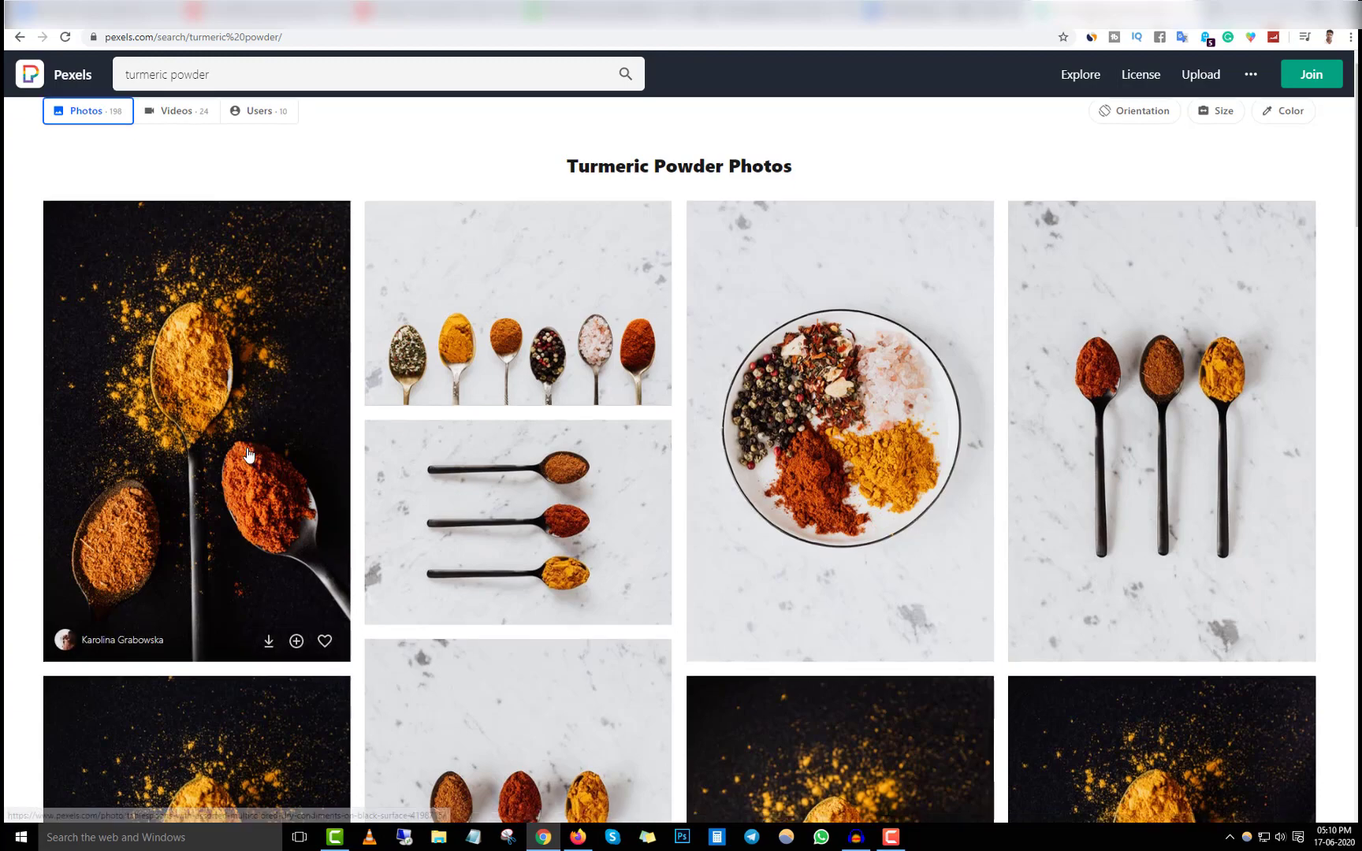
{"action": "scroll", "coordinate": [248, 456], "scroll_direction": "down", "scroll_amount": 3}
{"action": "scroll", "coordinate": [248, 456], "scroll_direction": "down", "scroll_amount": 8}
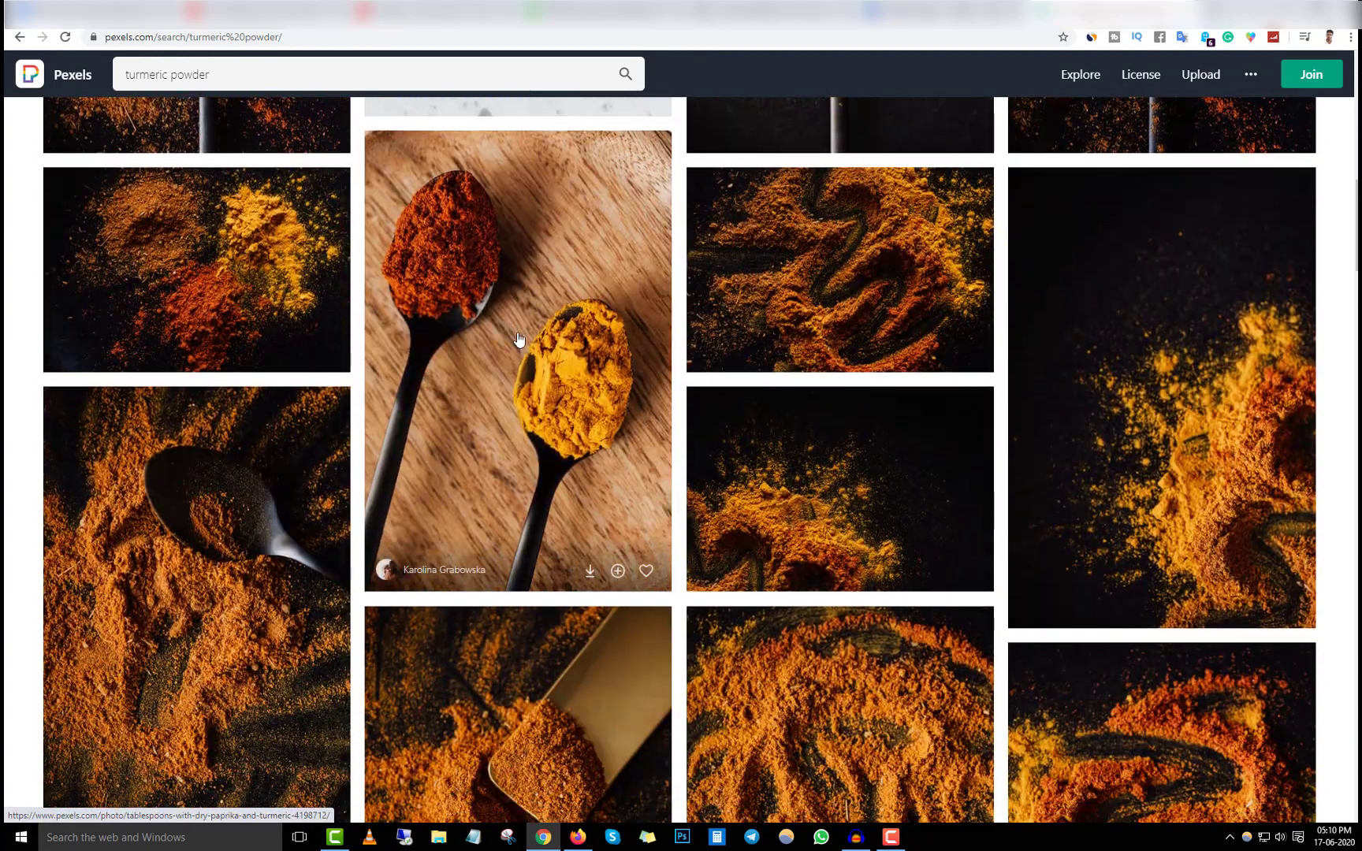
{"action": "left_click", "coordinate": [519, 340]}
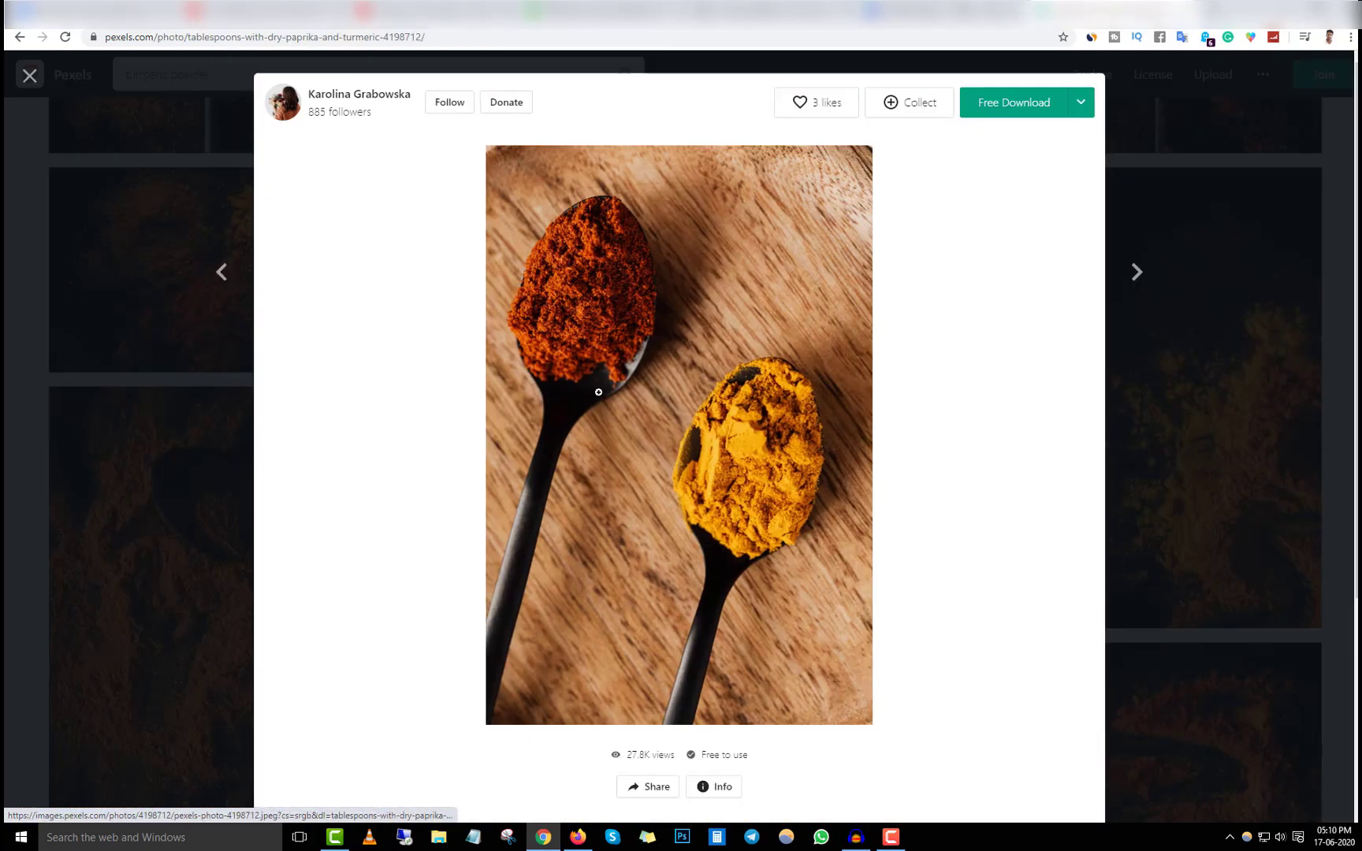
{"action": "left_click", "coordinate": [996, 111]}
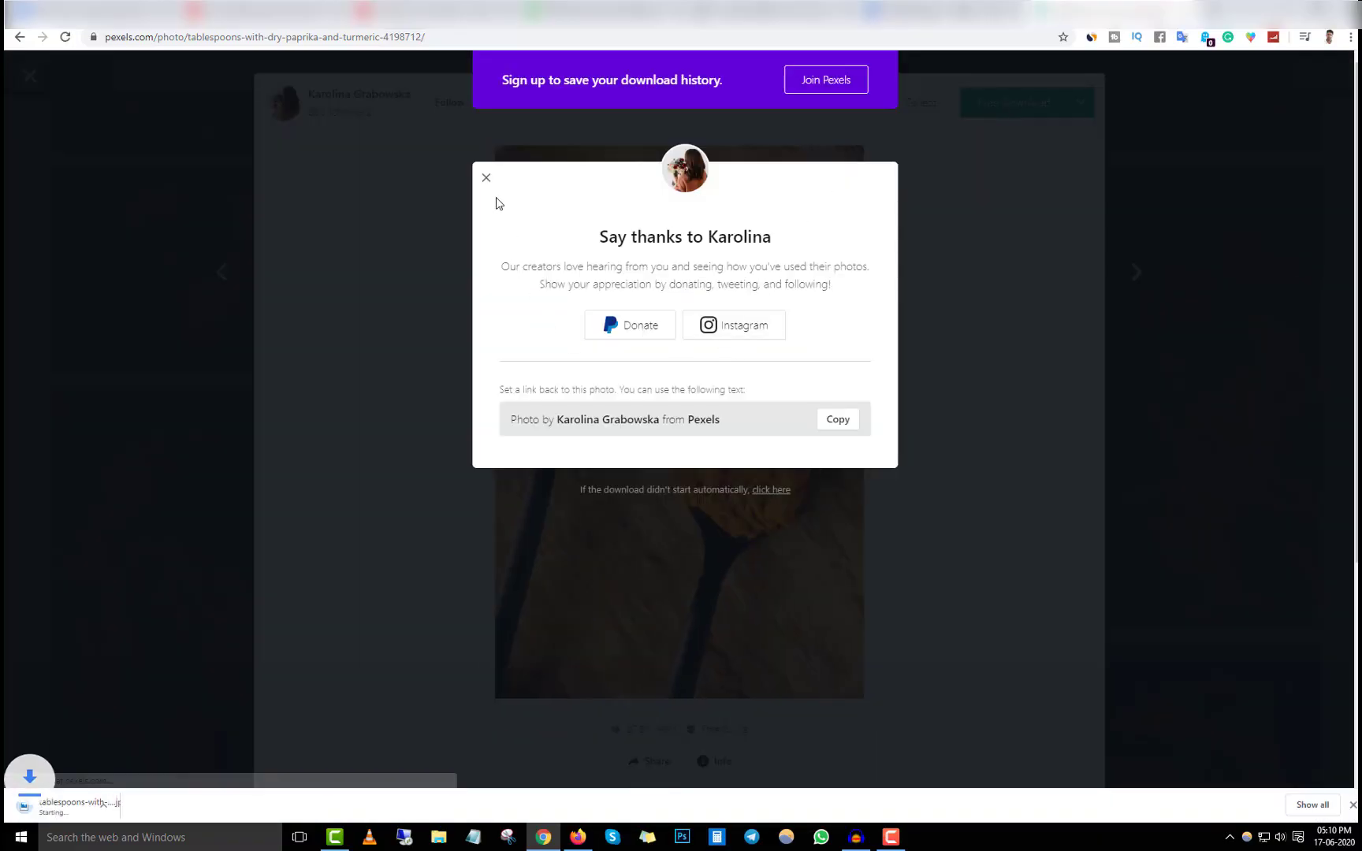
{"action": "left_click", "coordinate": [486, 177]}
{"action": "left_click", "coordinate": [1156, 212]}
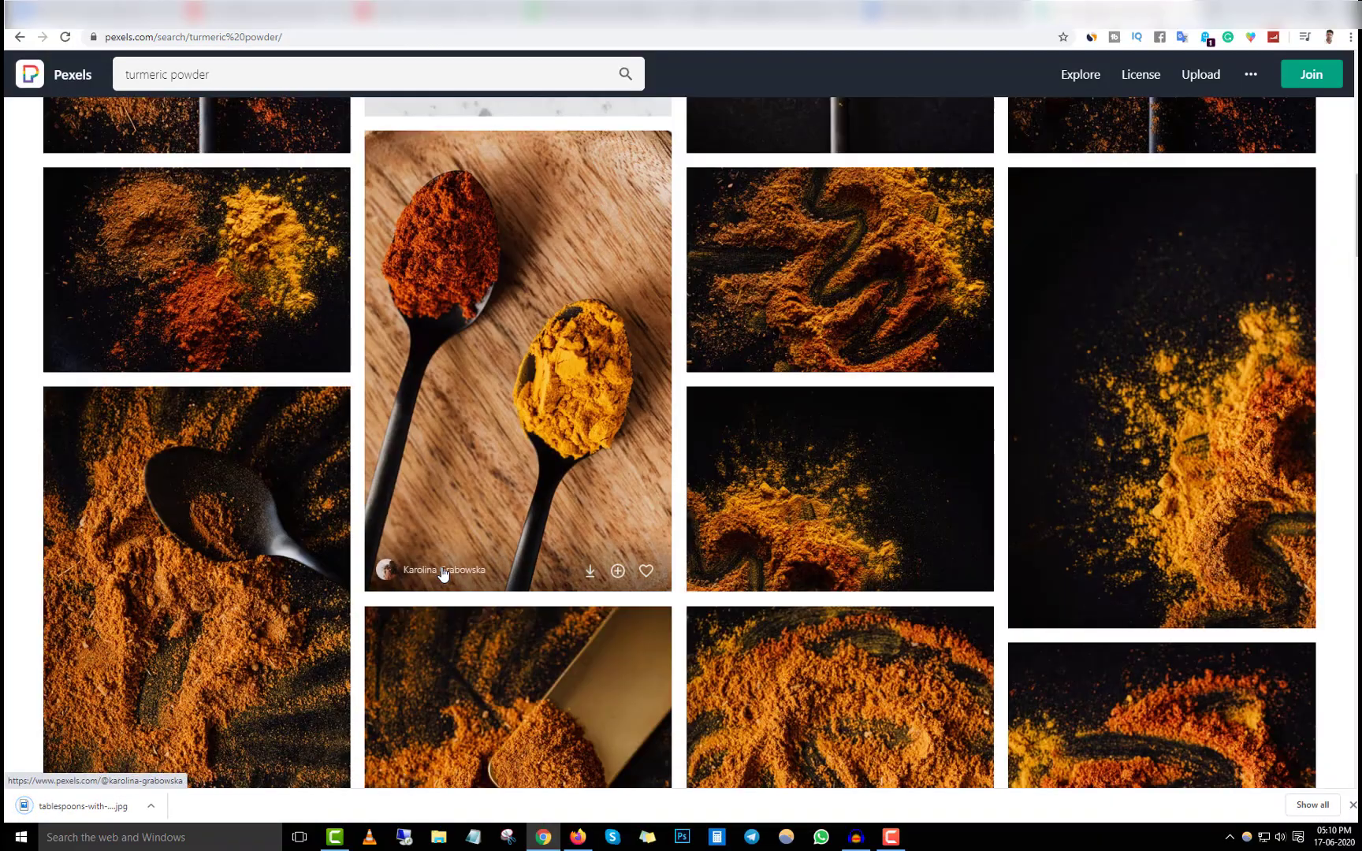
- Browse the remaining turmeric powder photos for other usable images
{"action": "scroll", "coordinate": [441, 573], "scroll_direction": "down", "scroll_amount": 7}
{"action": "scroll", "coordinate": [443, 574], "scroll_direction": "up", "scroll_amount": 7}
{"action": "scroll", "coordinate": [443, 573], "scroll_direction": "up", "scroll_amount": 5}
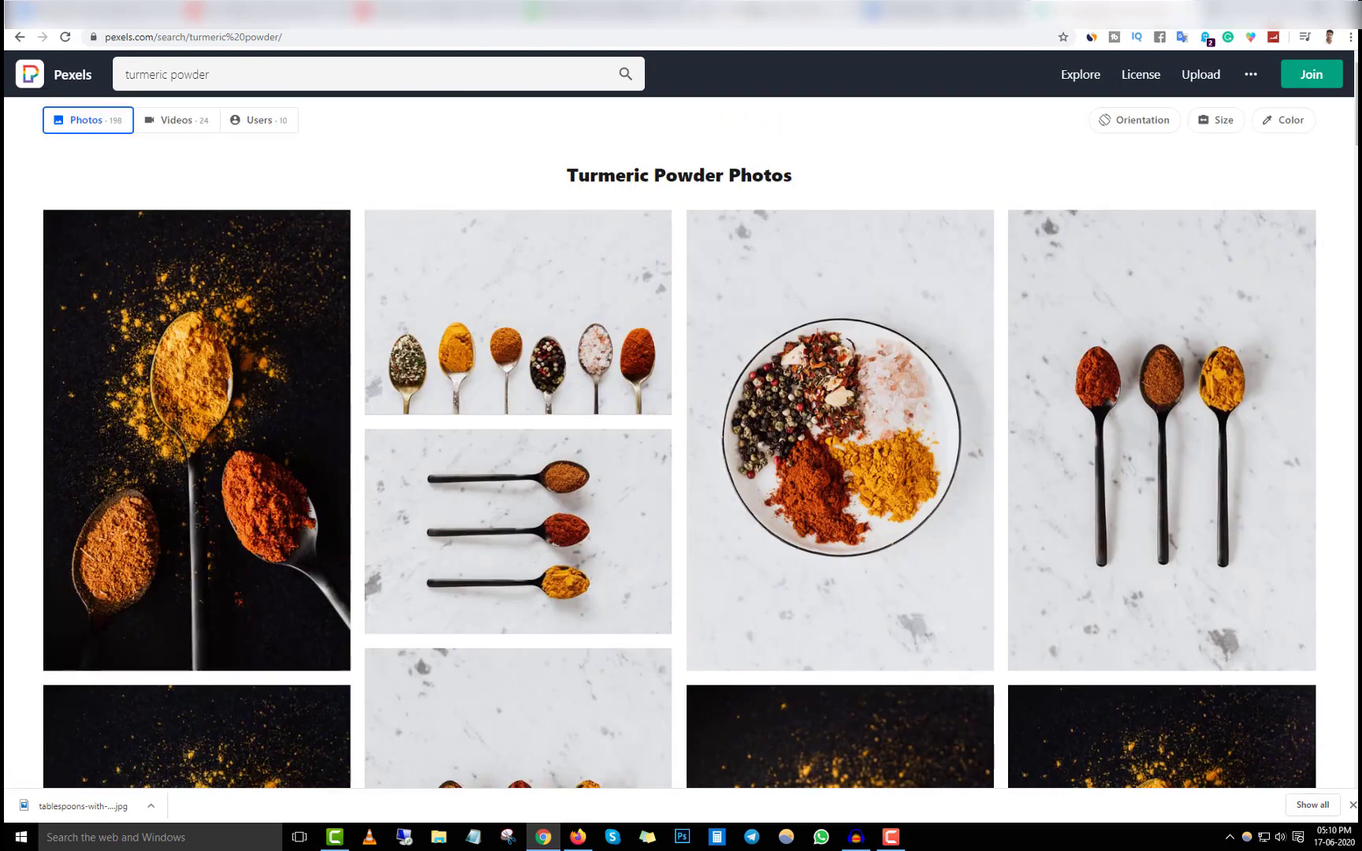
- Return to the article "7 Amazing Effects of Turmeric on Your Body" and examine its first three pages, including their text and images
{"action": "left_click", "coordinate": [753, 9]}
{"action": "scroll", "coordinate": [552, 461], "scroll_direction": "down", "scroll_amount": 7}
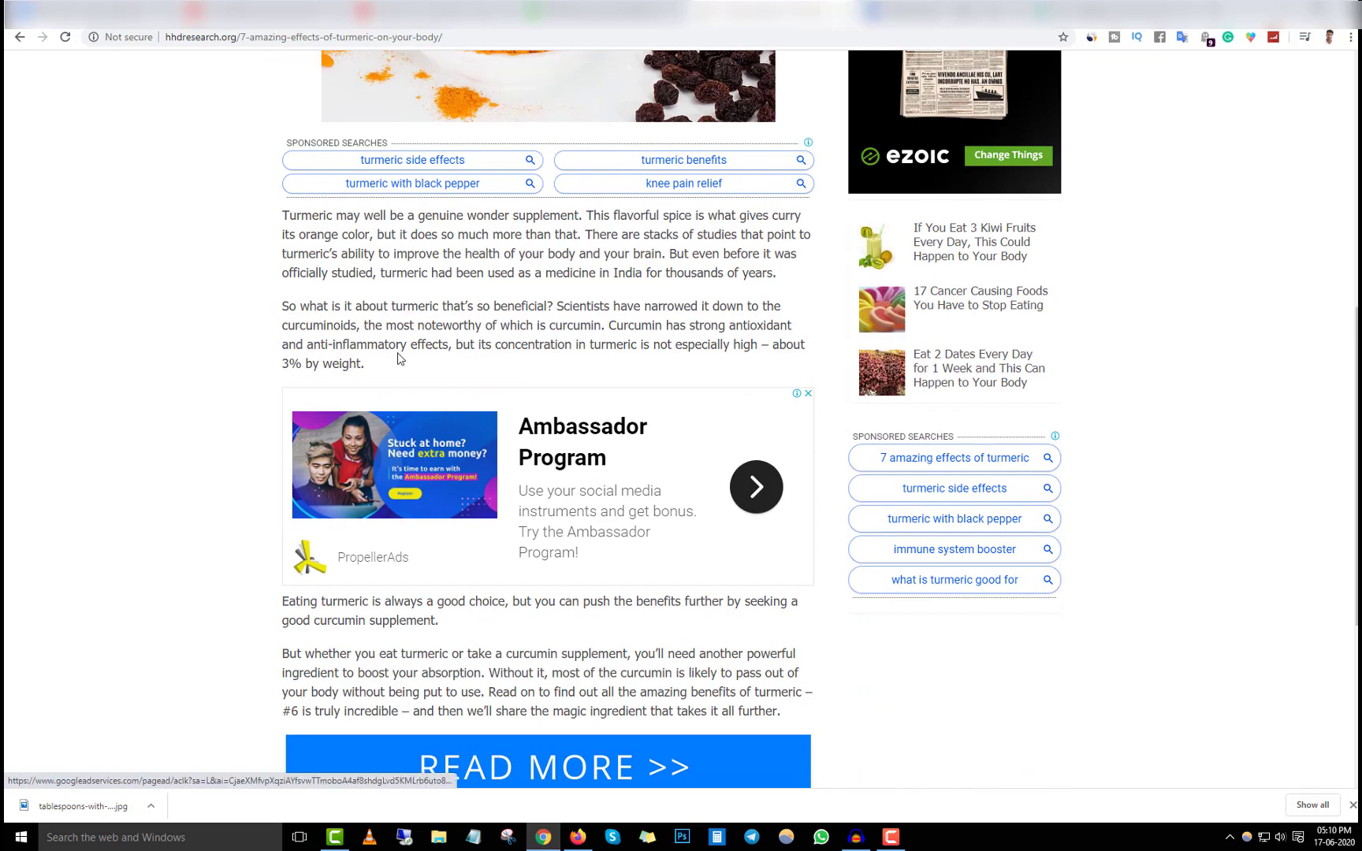
{"action": "scroll", "coordinate": [550, 511], "scroll_direction": "down", "scroll_amount": 5}
{"action": "left_click", "coordinate": [795, 561]}
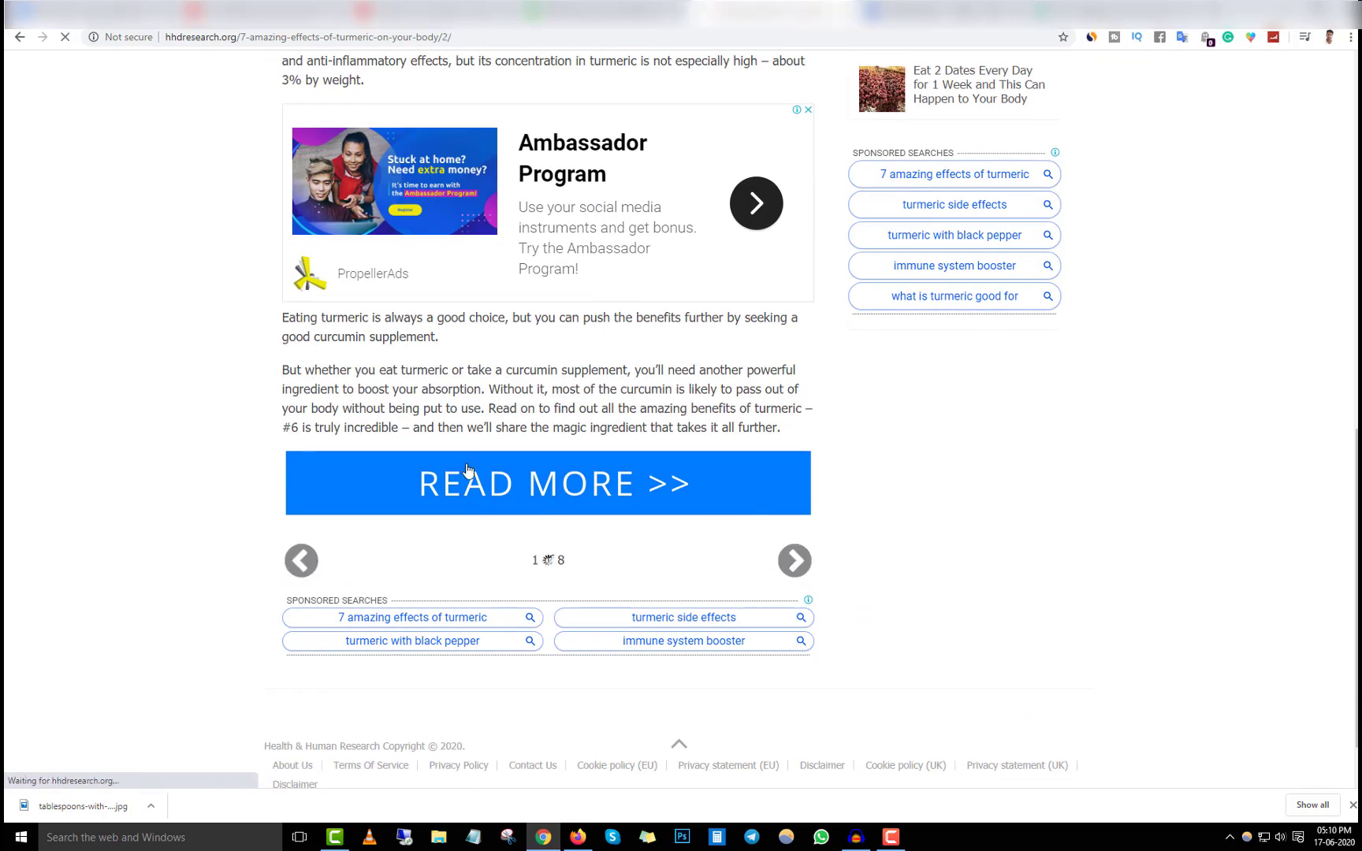
{"action": "scroll", "coordinate": [435, 520], "scroll_direction": "up", "scroll_amount": 3}
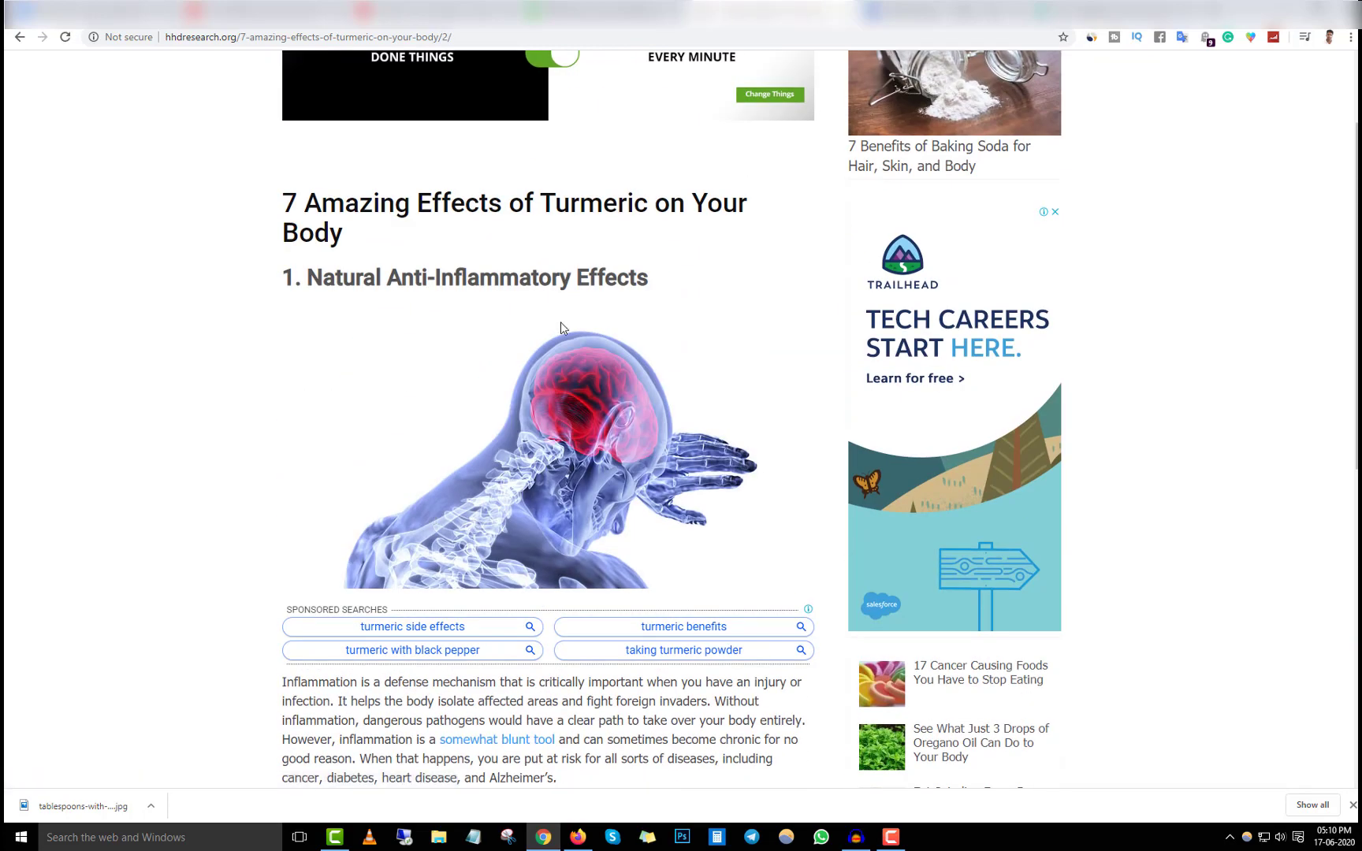
{"action": "scroll", "coordinate": [565, 513], "scroll_direction": "down", "scroll_amount": 3}
{"action": "scroll", "coordinate": [566, 611], "scroll_direction": "down", "scroll_amount": 4}
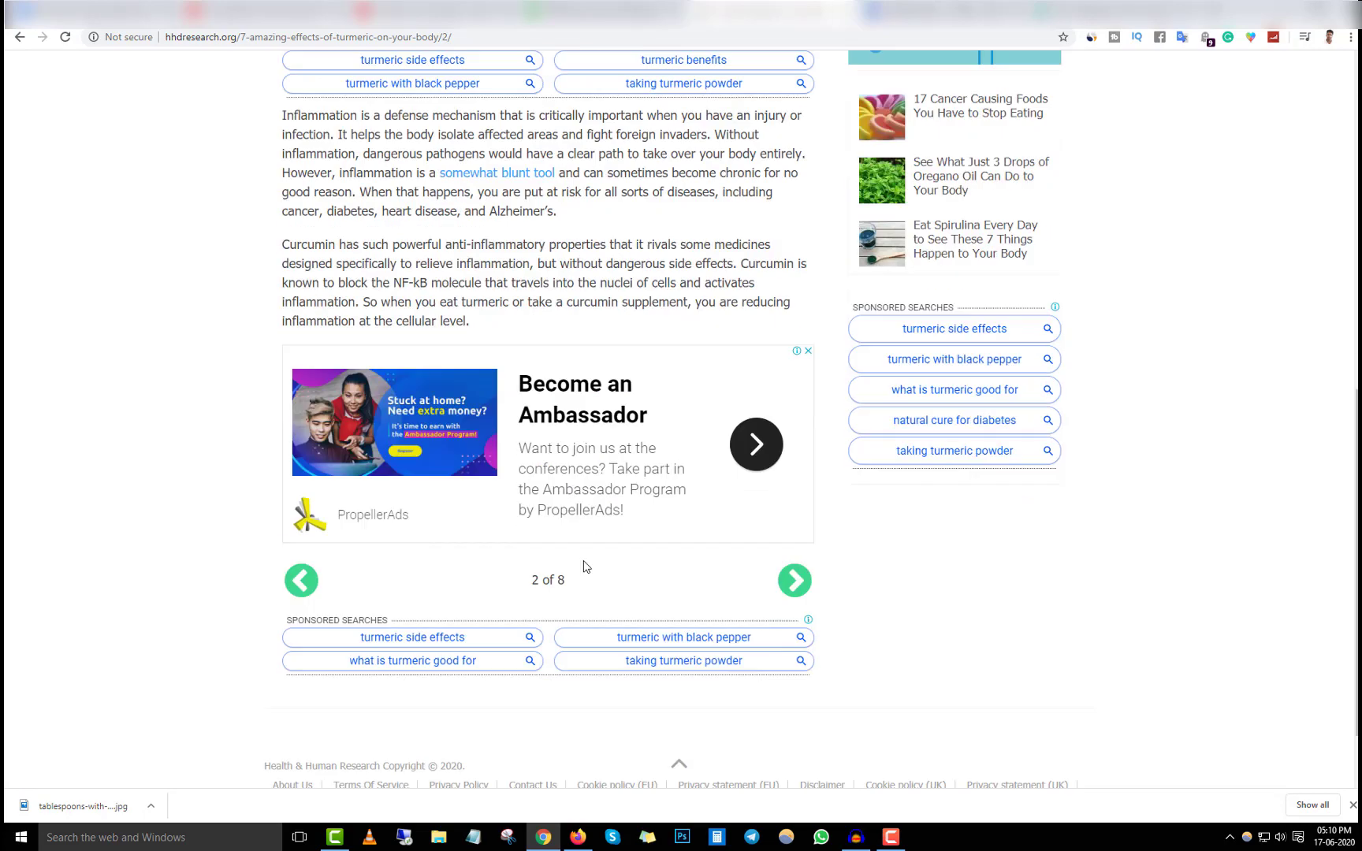
{"action": "left_click", "coordinate": [790, 583]}
{"action": "scroll", "coordinate": [791, 586], "scroll_direction": "down", "scroll_amount": 4}
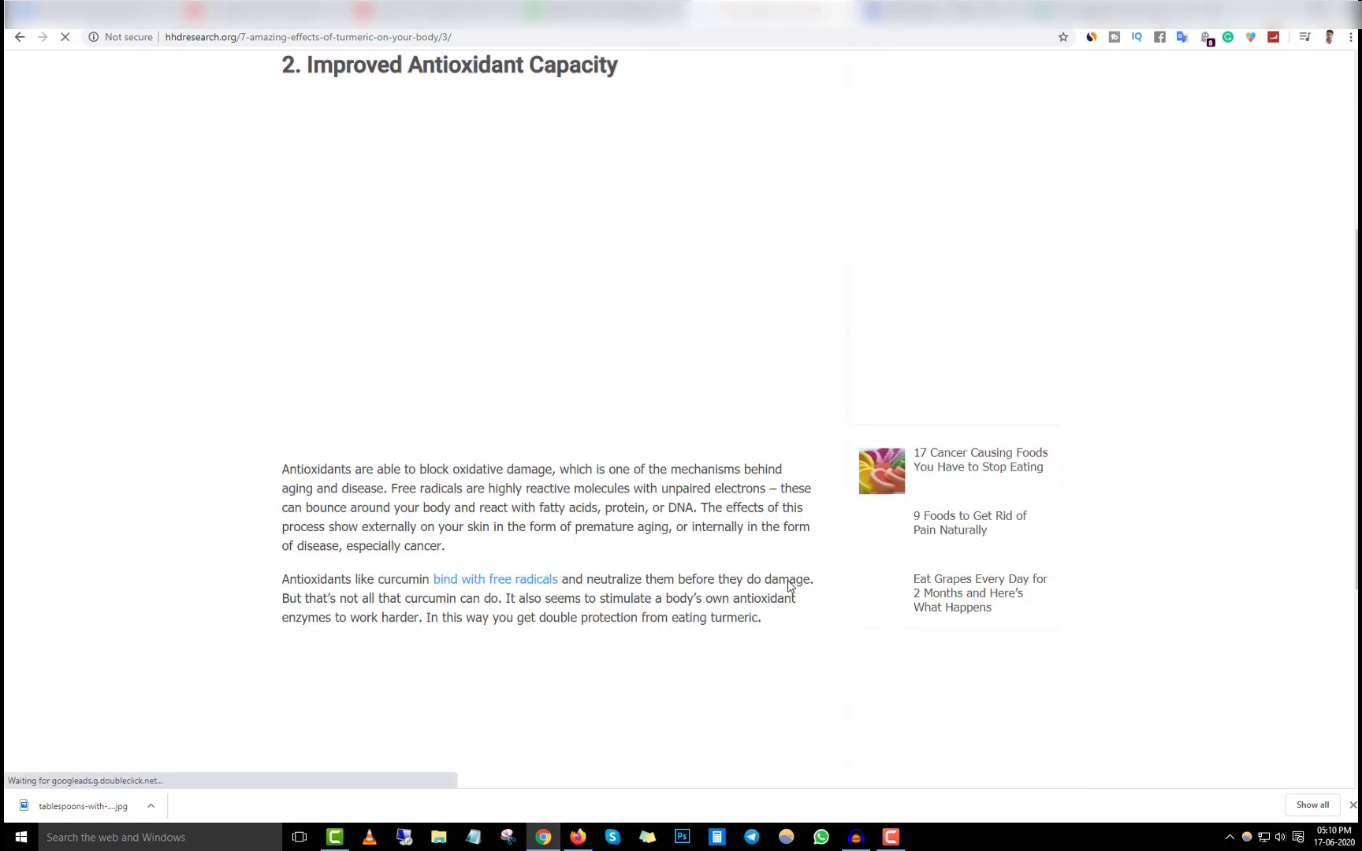
{"action": "scroll", "coordinate": [562, 561], "scroll_direction": "up", "scroll_amount": 2}
{"action": "scroll", "coordinate": [565, 561], "scroll_direction": "down", "scroll_amount": 4}
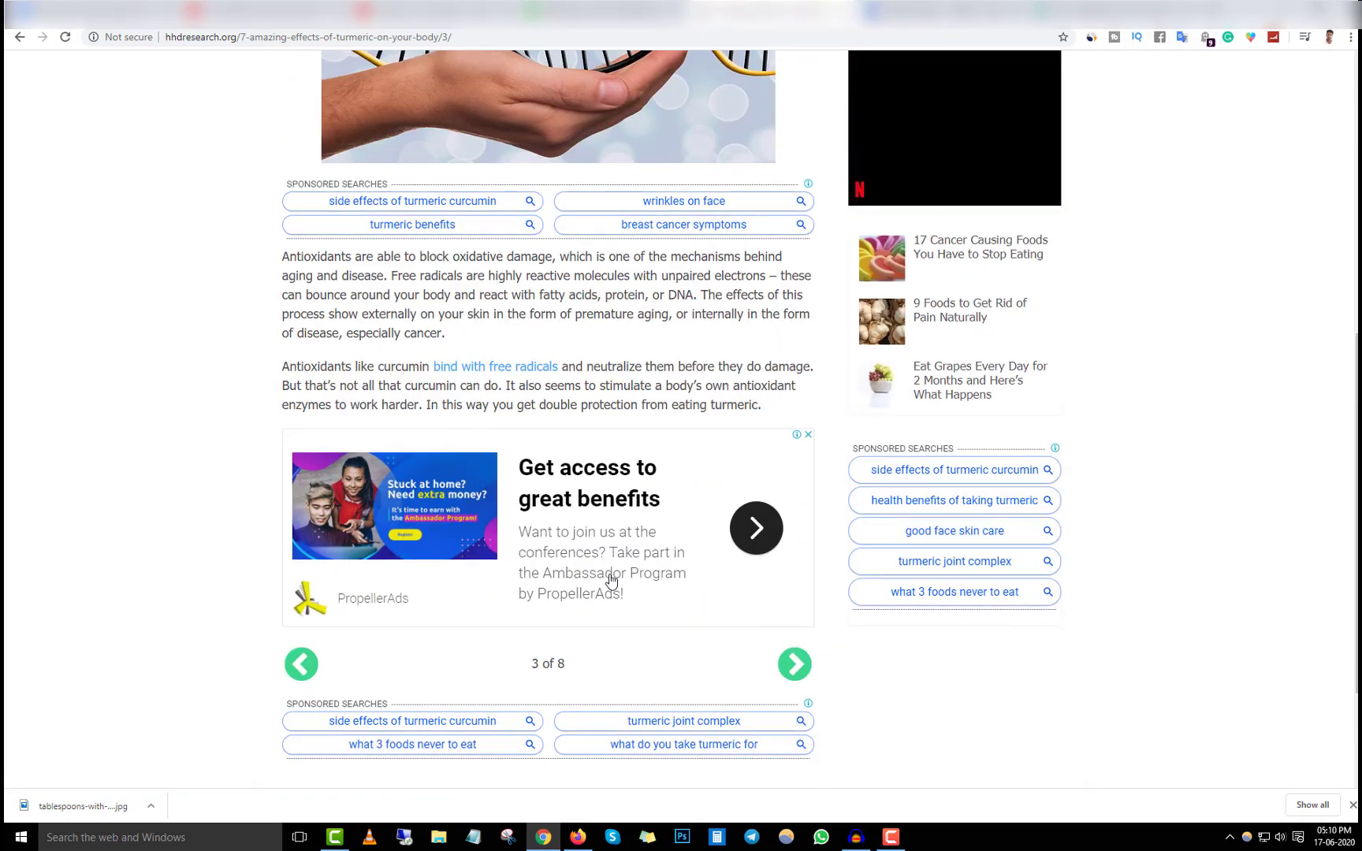
- Read on through pages 4 to 7 of the turmeric article, examining each effect's heading, image and text for ad ideas
{"action": "scroll", "coordinate": [607, 581], "scroll_direction": "down", "scroll_amount": 1}
{"action": "left_click", "coordinate": [794, 597]}
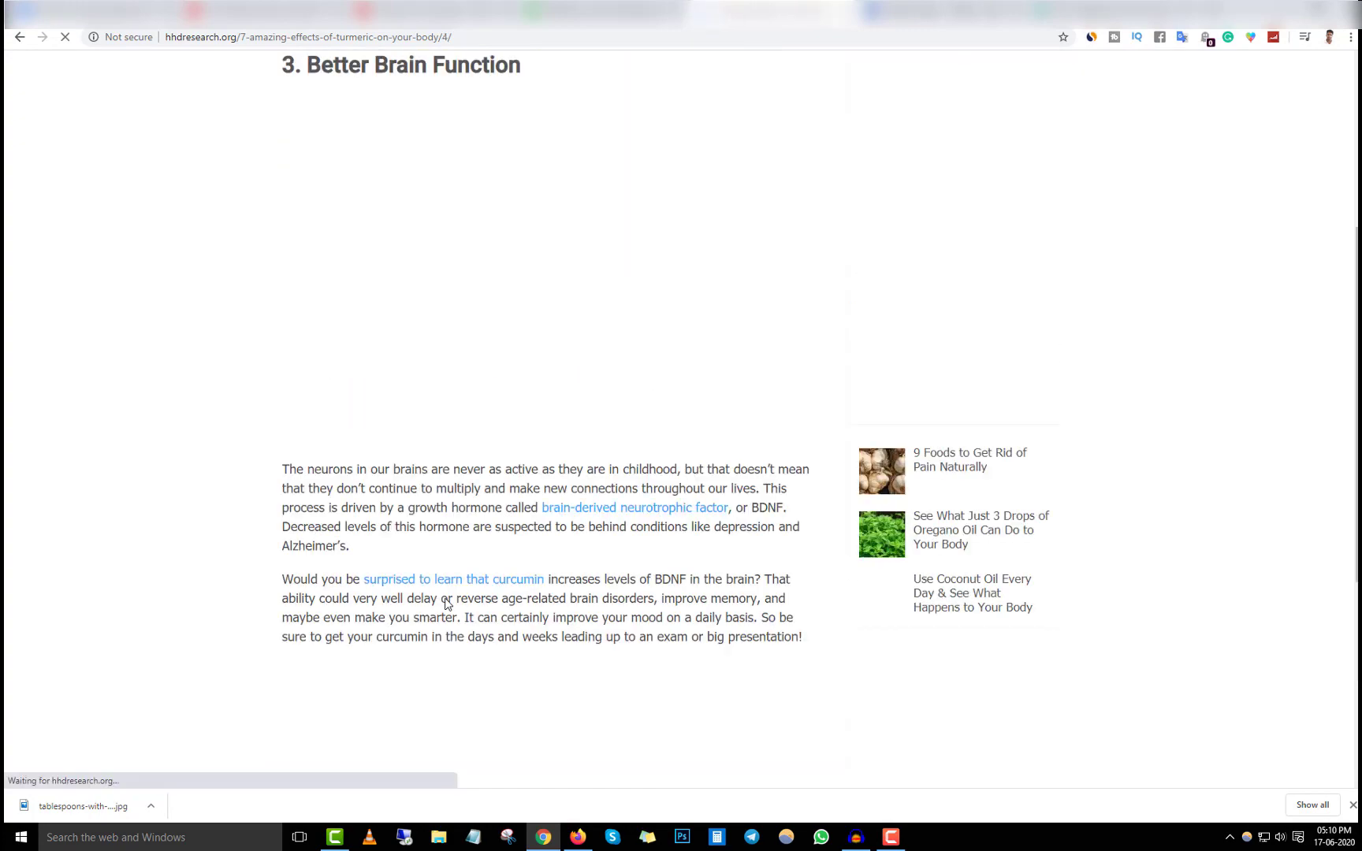
{"action": "scroll", "coordinate": [447, 603], "scroll_direction": "up", "scroll_amount": 3}
{"action": "scroll", "coordinate": [335, 553], "scroll_direction": "down", "scroll_amount": 6}
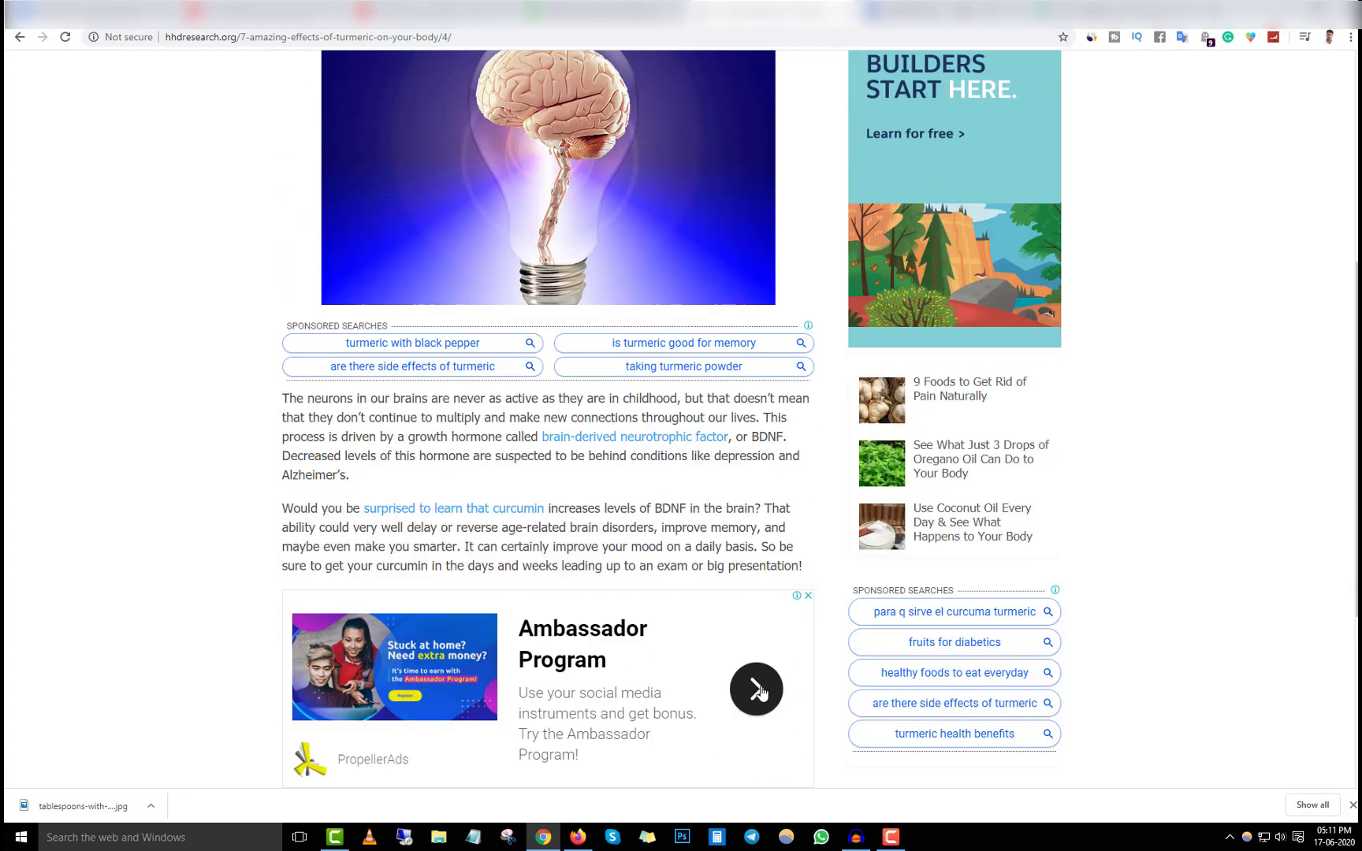
{"action": "left_click", "coordinate": [793, 621]}
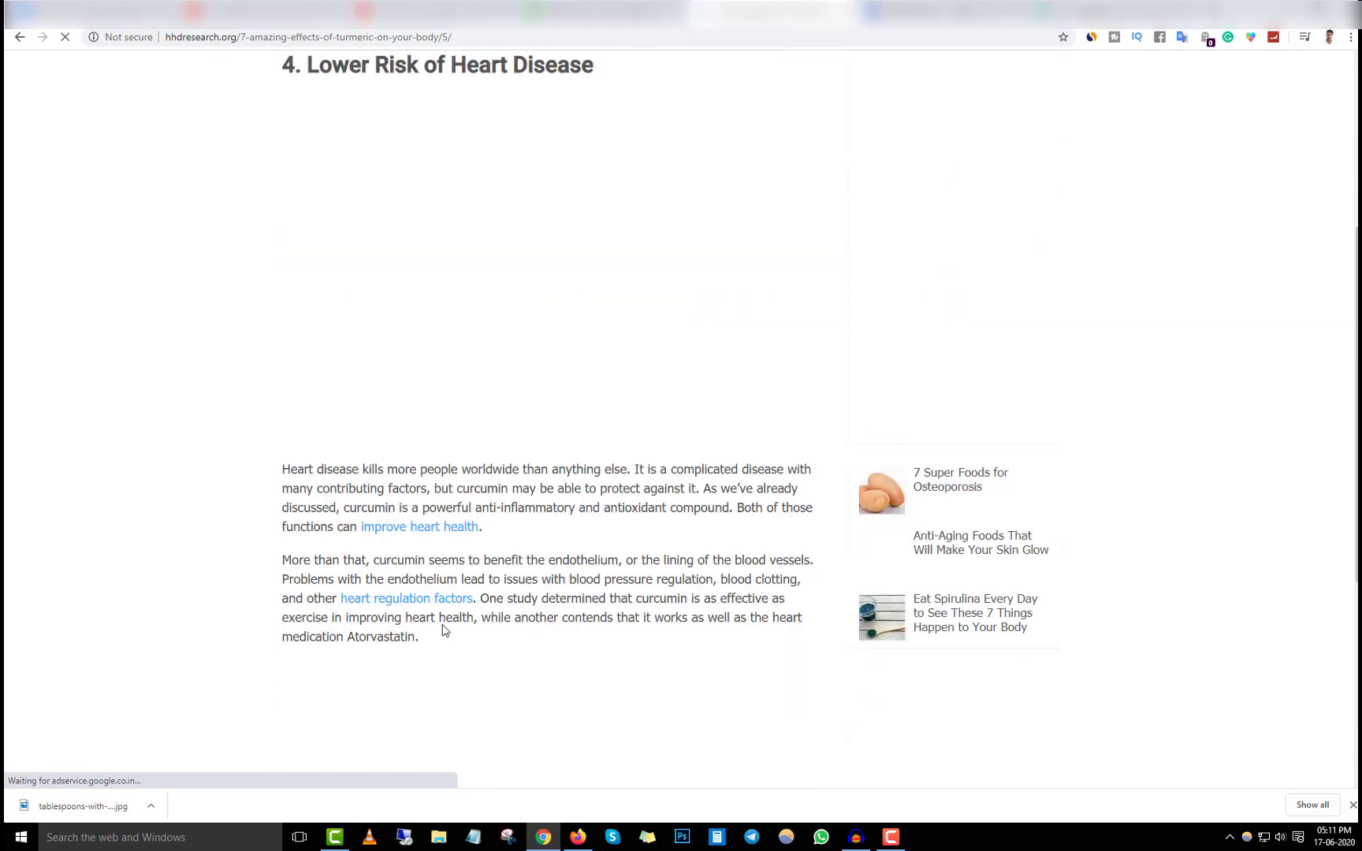
{"action": "scroll", "coordinate": [473, 551], "scroll_direction": "up", "scroll_amount": 4}
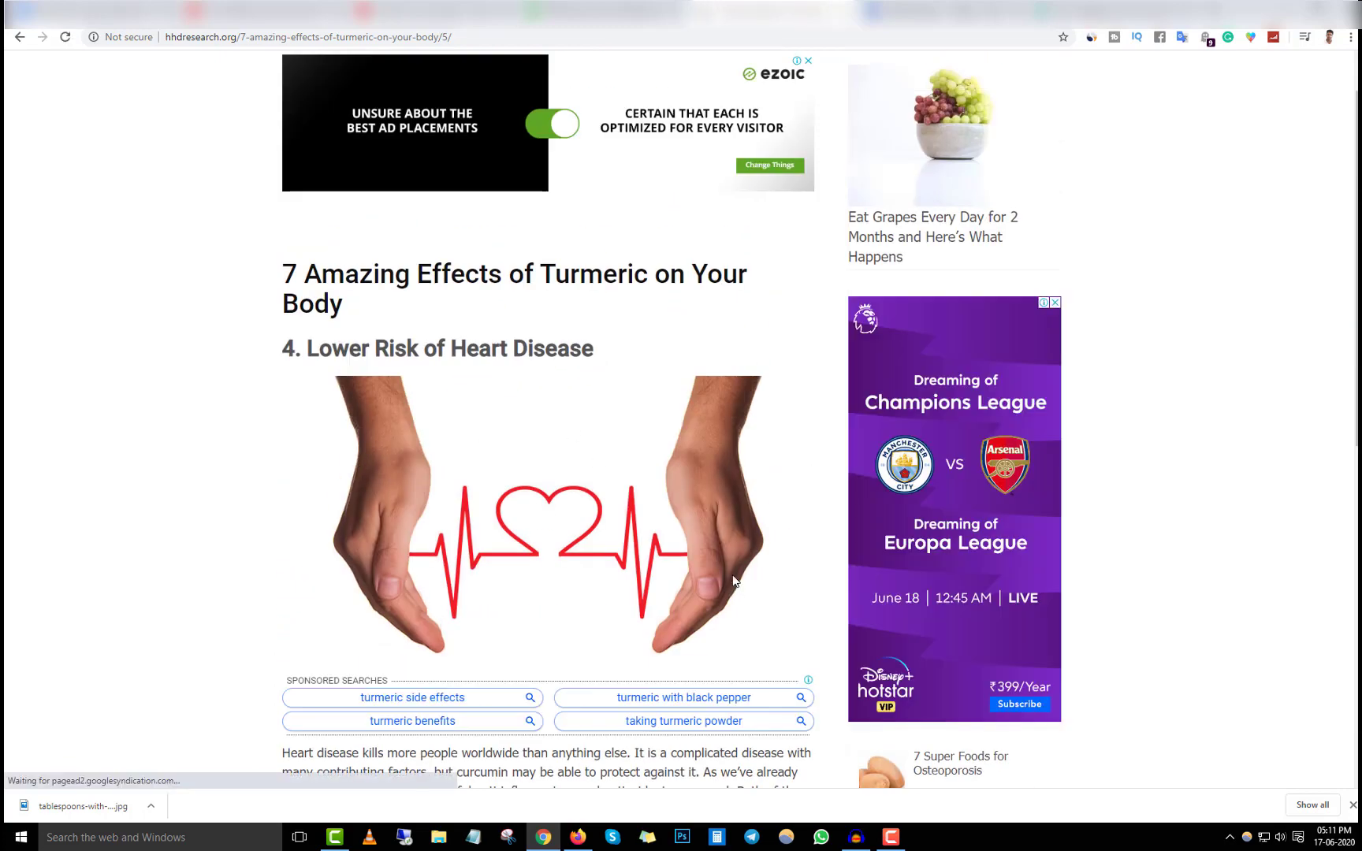
{"action": "scroll", "coordinate": [730, 578], "scroll_direction": "down", "scroll_amount": 8}
{"action": "left_click", "coordinate": [798, 544]}
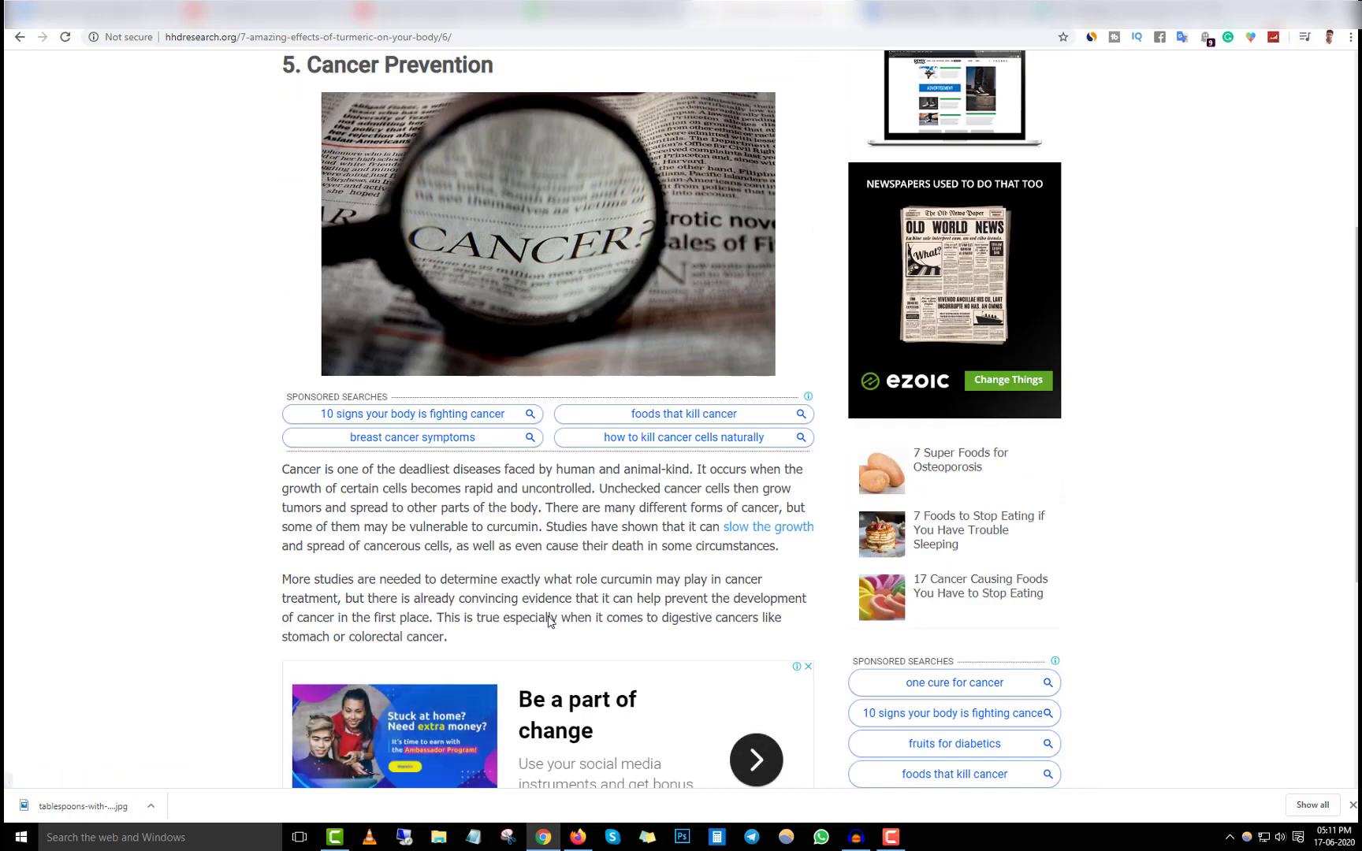
{"action": "scroll", "coordinate": [549, 622], "scroll_direction": "up", "scroll_amount": 2}
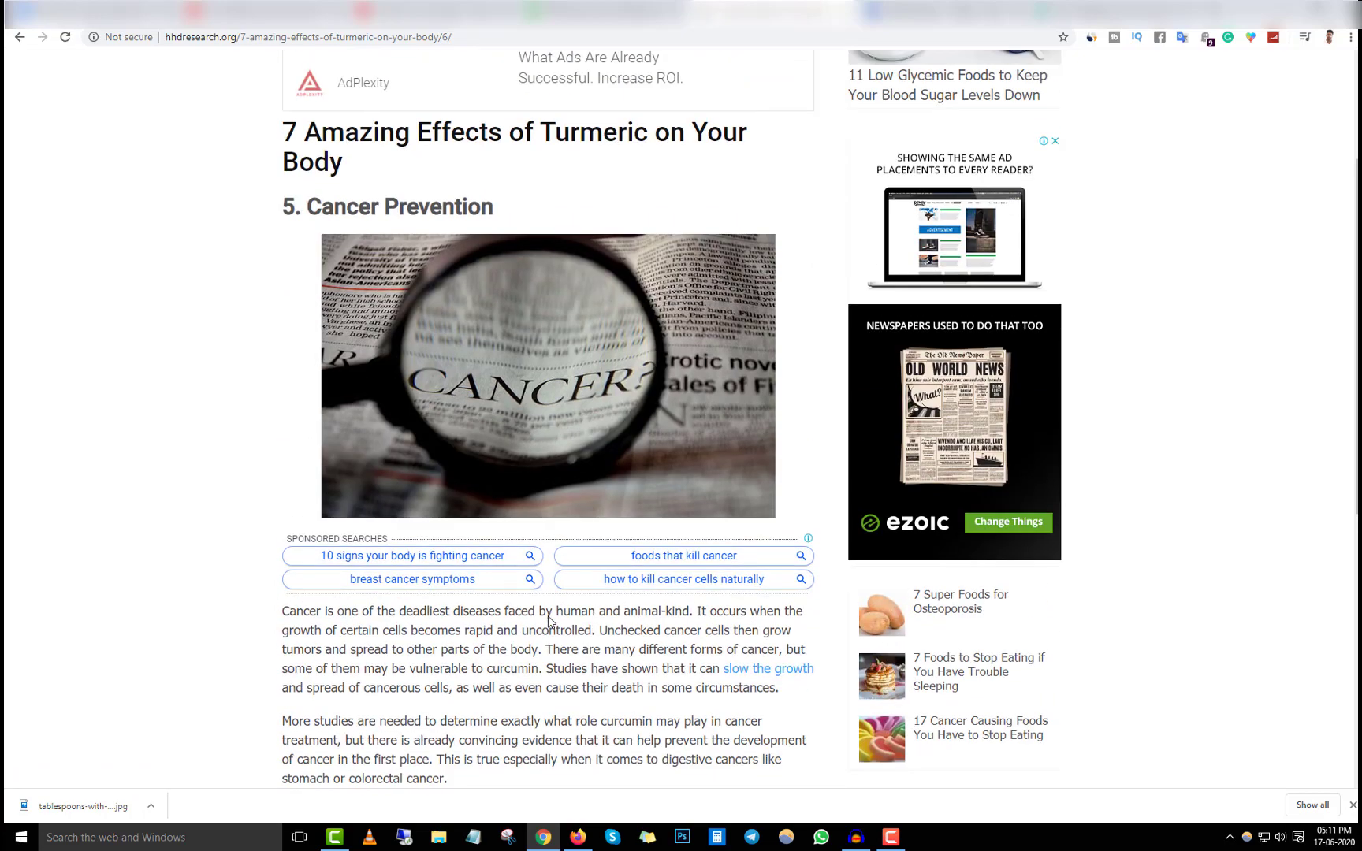
{"action": "scroll", "coordinate": [536, 568], "scroll_direction": "down", "scroll_amount": 6}
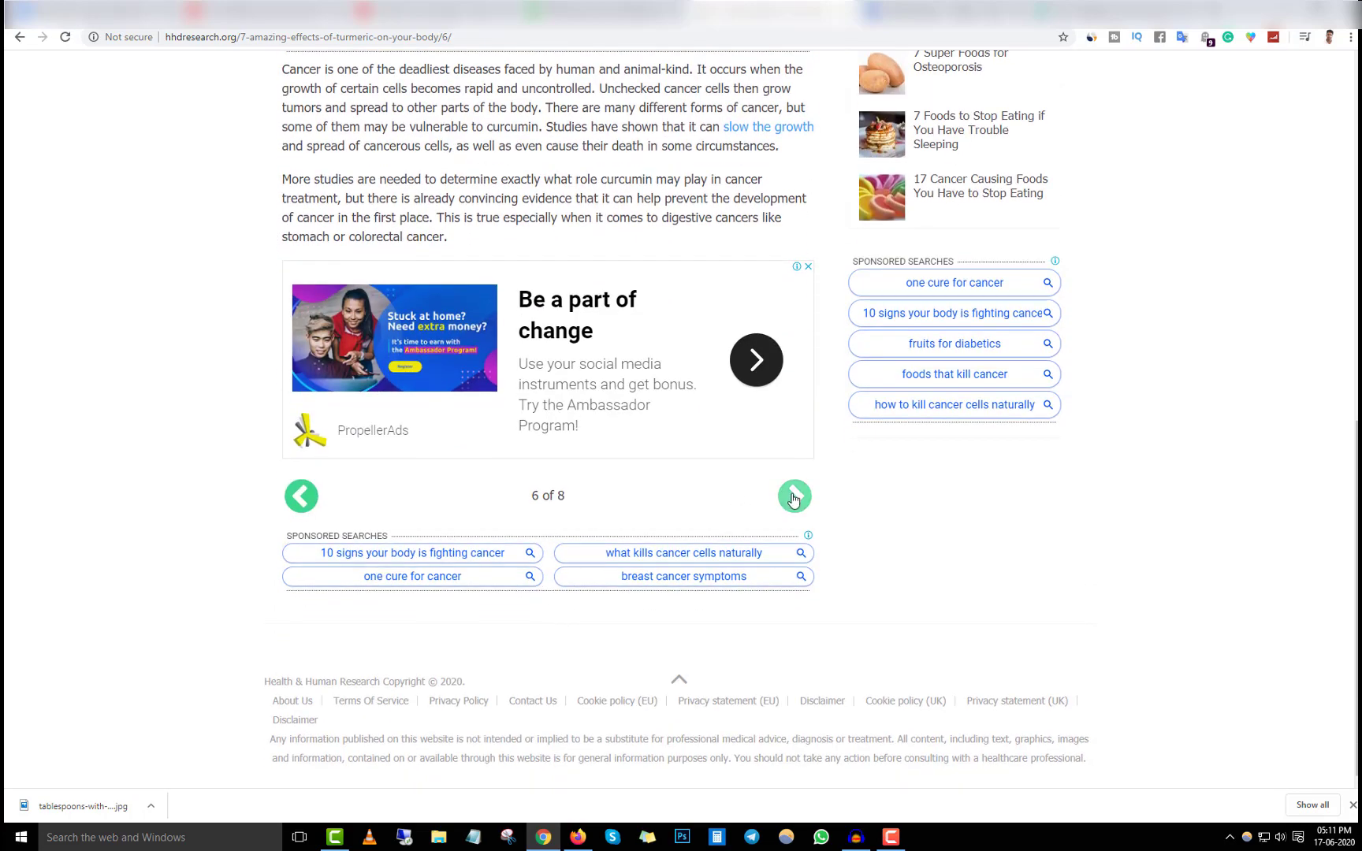
{"action": "left_click", "coordinate": [794, 497]}
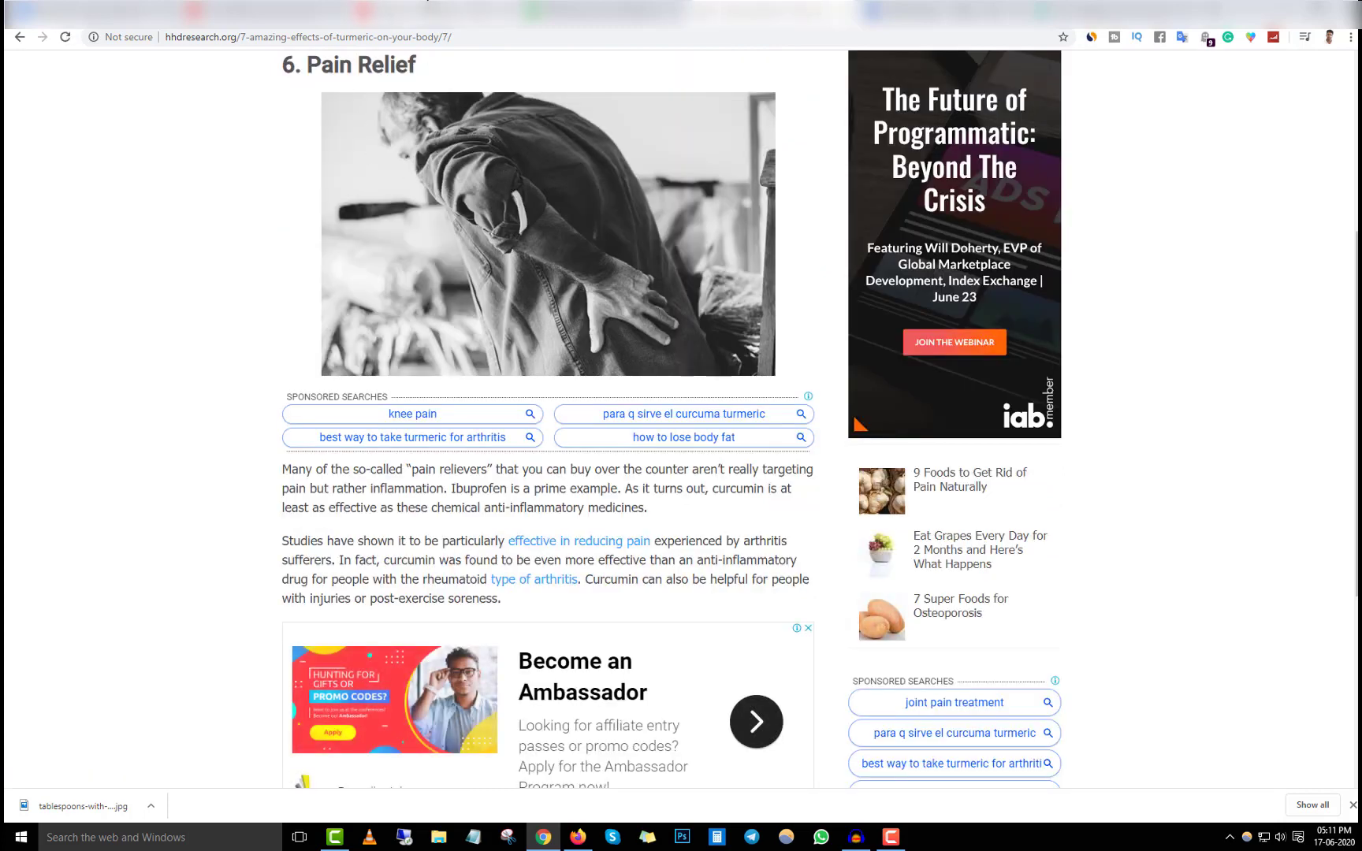
- Switch to the YouTube results for "Turmeric on Your Body" and sort the videos by view count
{"action": "left_click", "coordinate": [428, 6]}
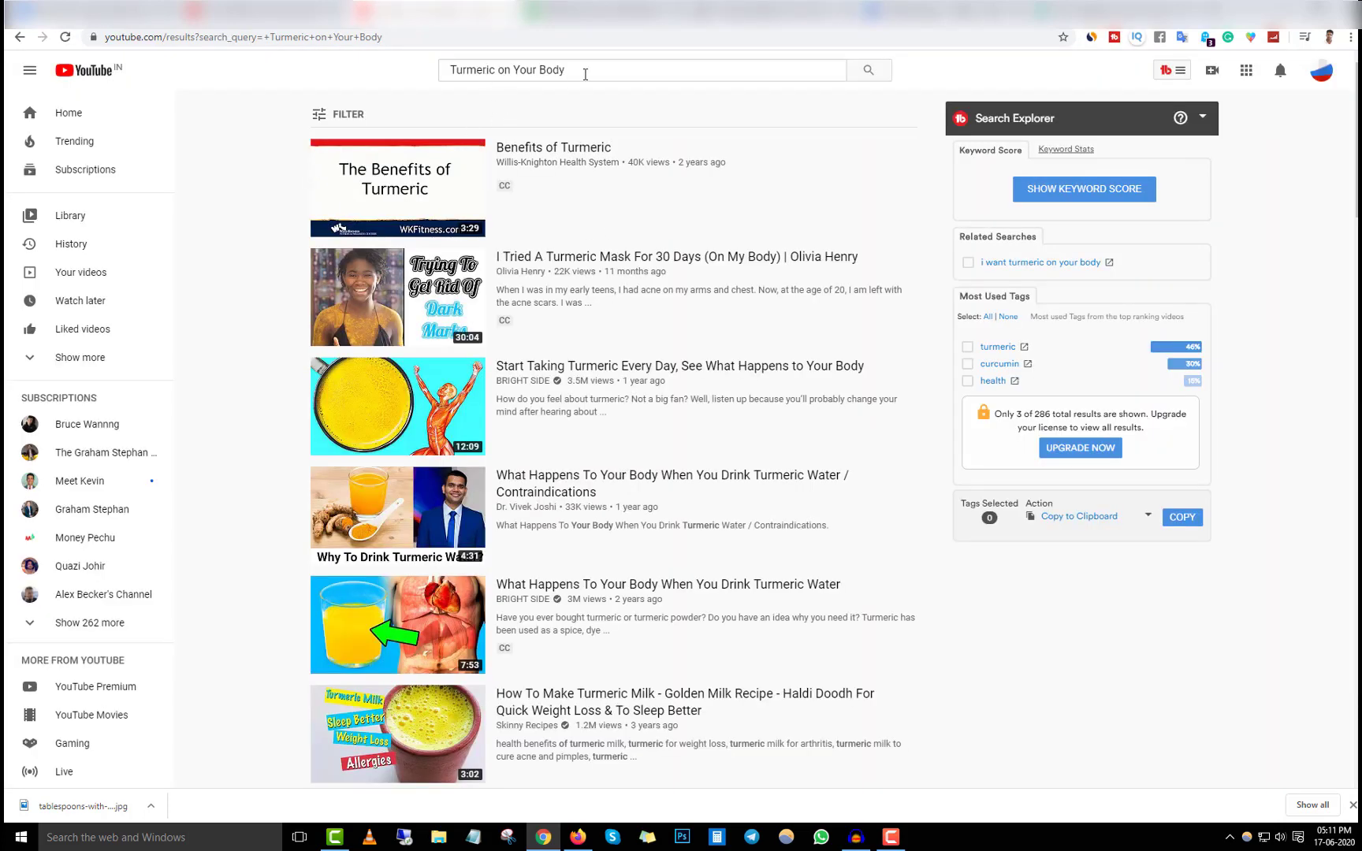
{"action": "left_click", "coordinate": [339, 117]}
{"action": "left_click", "coordinate": [817, 235]}
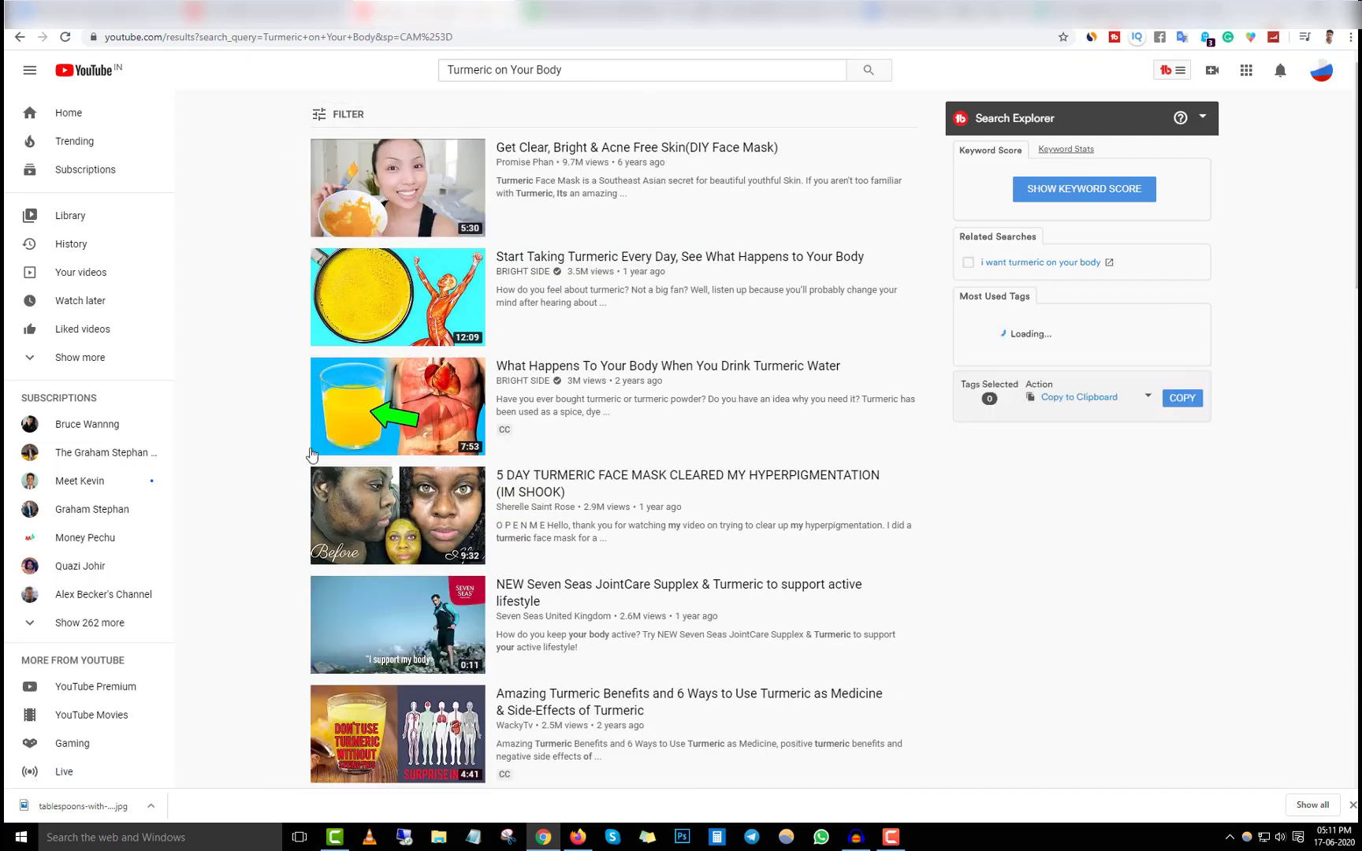
- Examine the thumbnails and titles of the most viewed turmeric videos for ad image ideas, returning to the start of the results
{"action": "scroll", "coordinate": [256, 300], "scroll_direction": "down", "scroll_amount": 2}
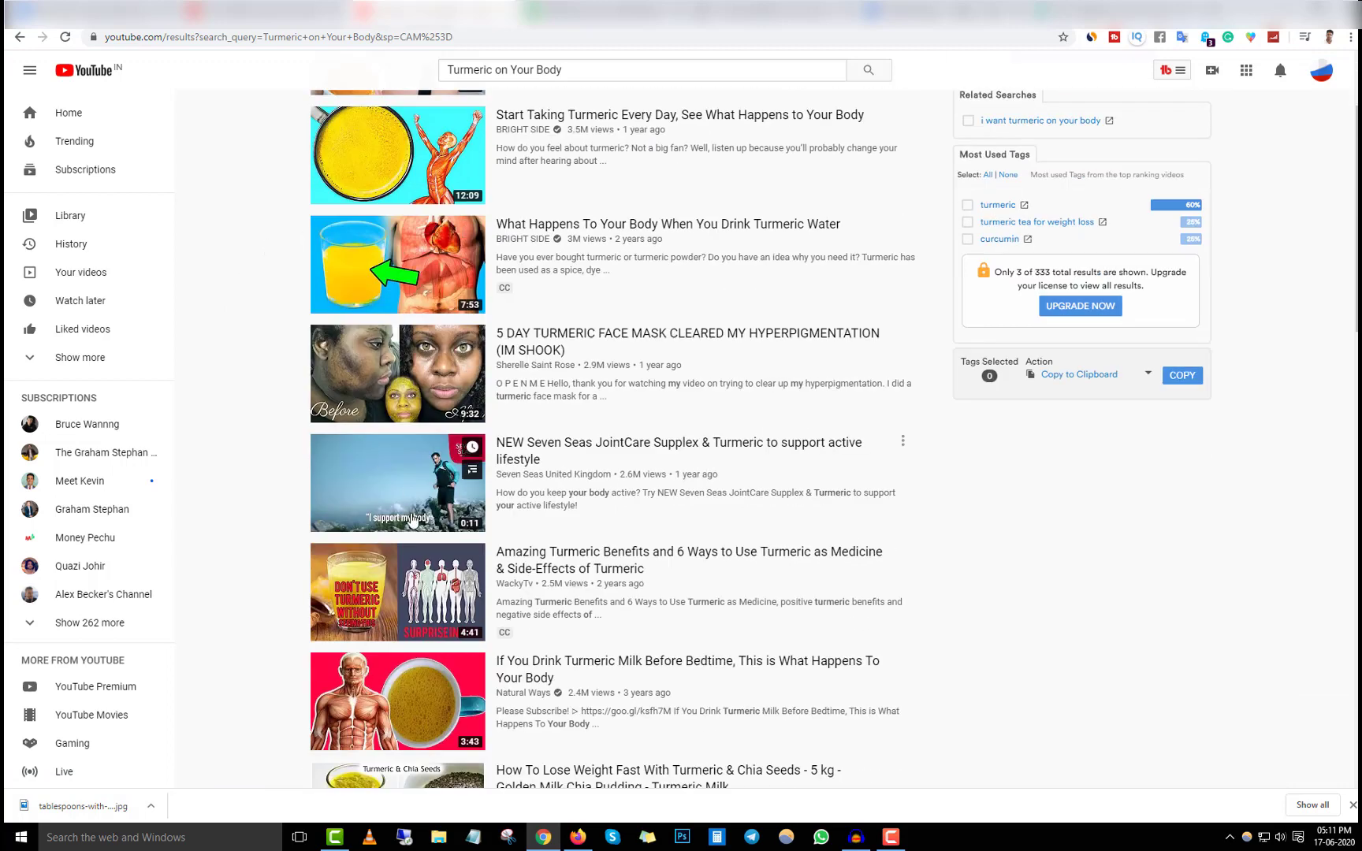
{"action": "scroll", "coordinate": [273, 589], "scroll_direction": "down", "scroll_amount": 3}
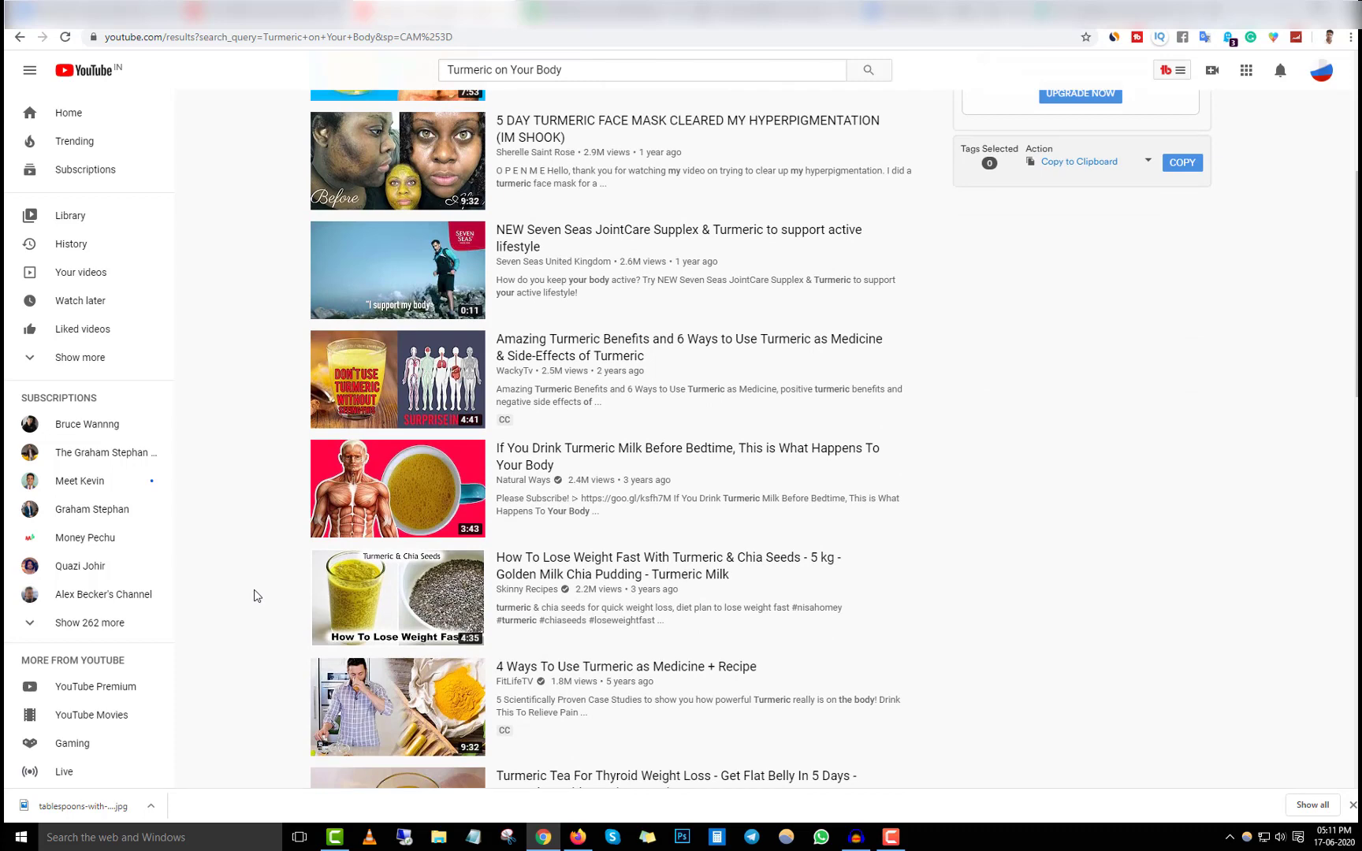
{"action": "scroll", "coordinate": [254, 595], "scroll_direction": "down", "scroll_amount": 3}
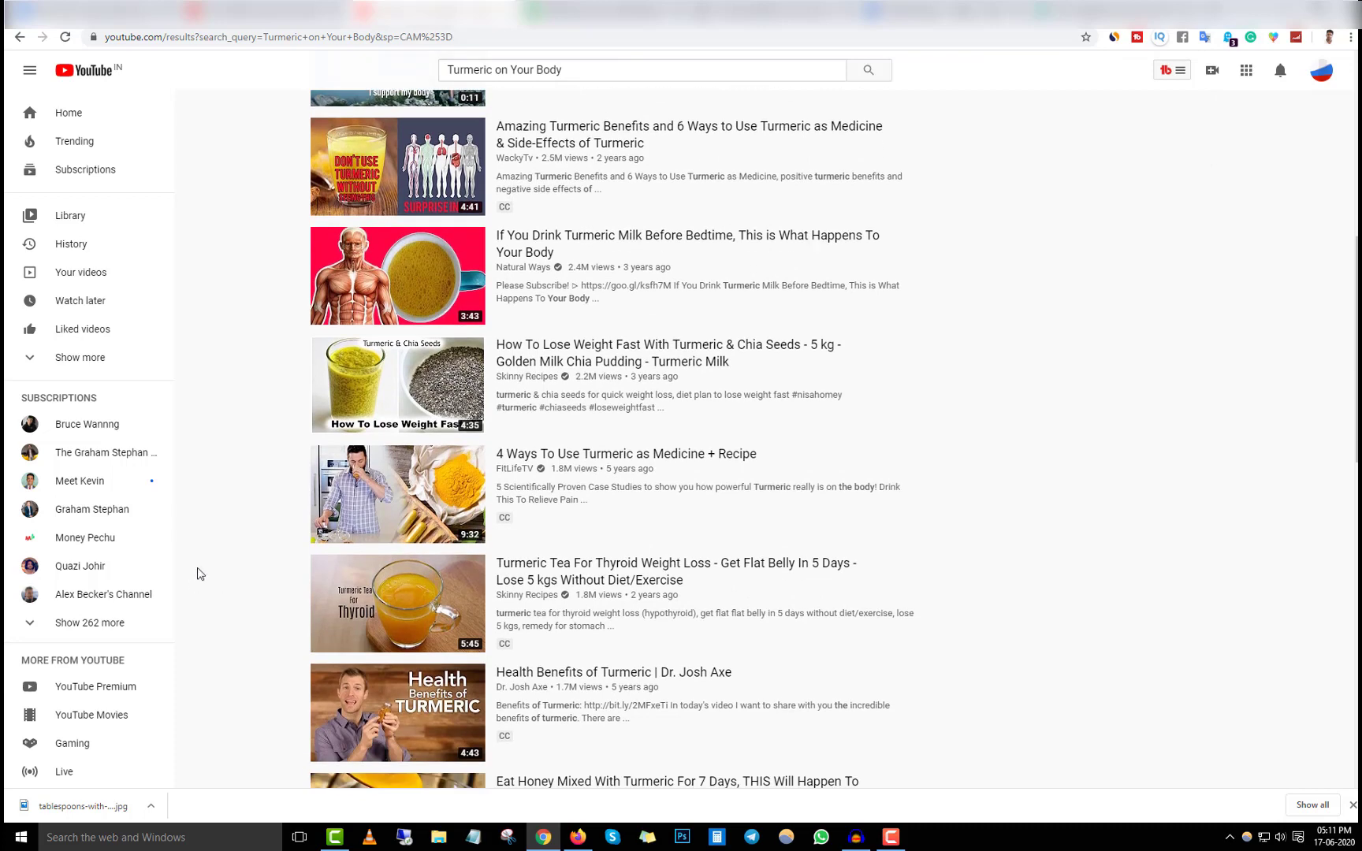
{"action": "scroll", "coordinate": [297, 571], "scroll_direction": "down", "scroll_amount": 2}
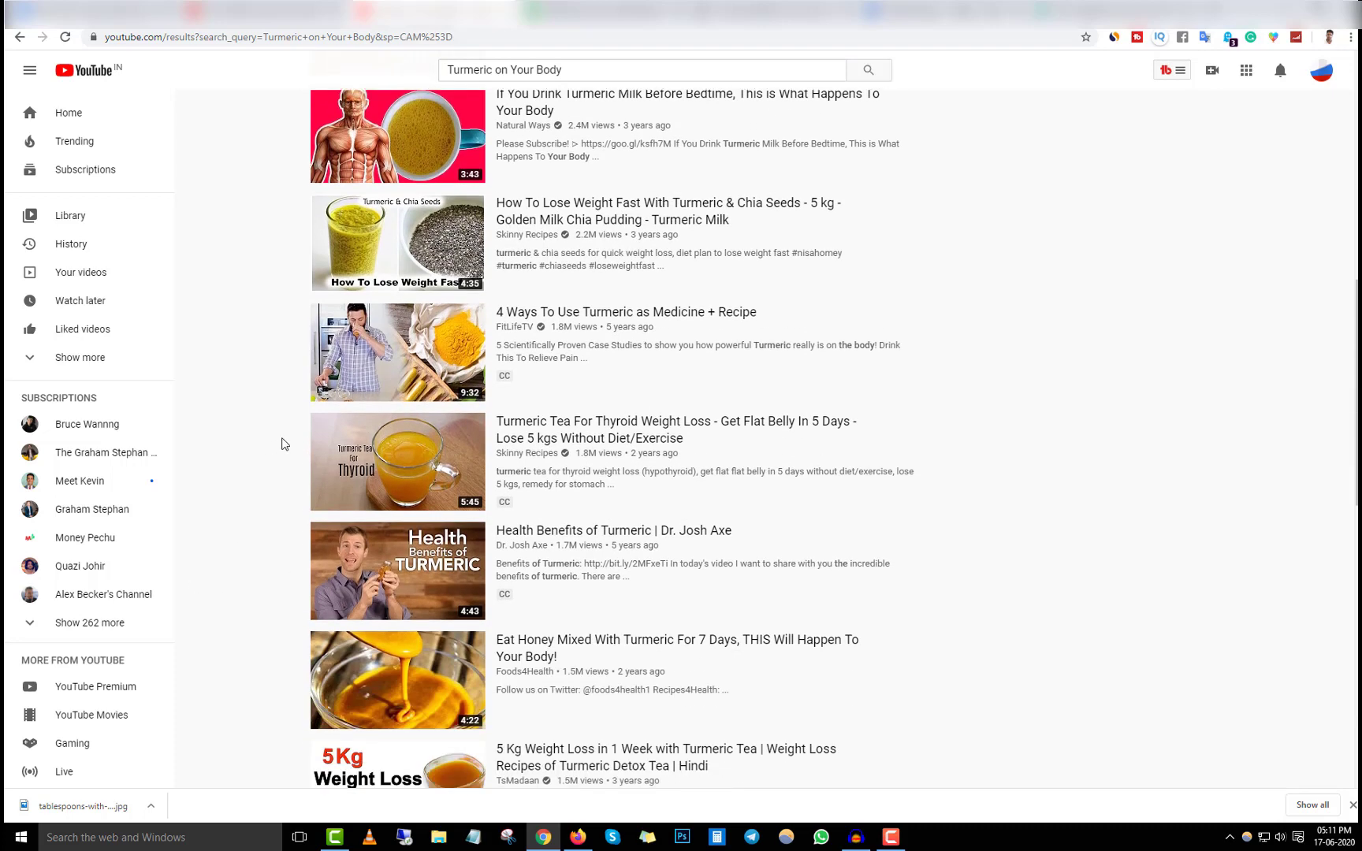
{"action": "scroll", "coordinate": [319, 445], "scroll_direction": "down", "scroll_amount": 10}
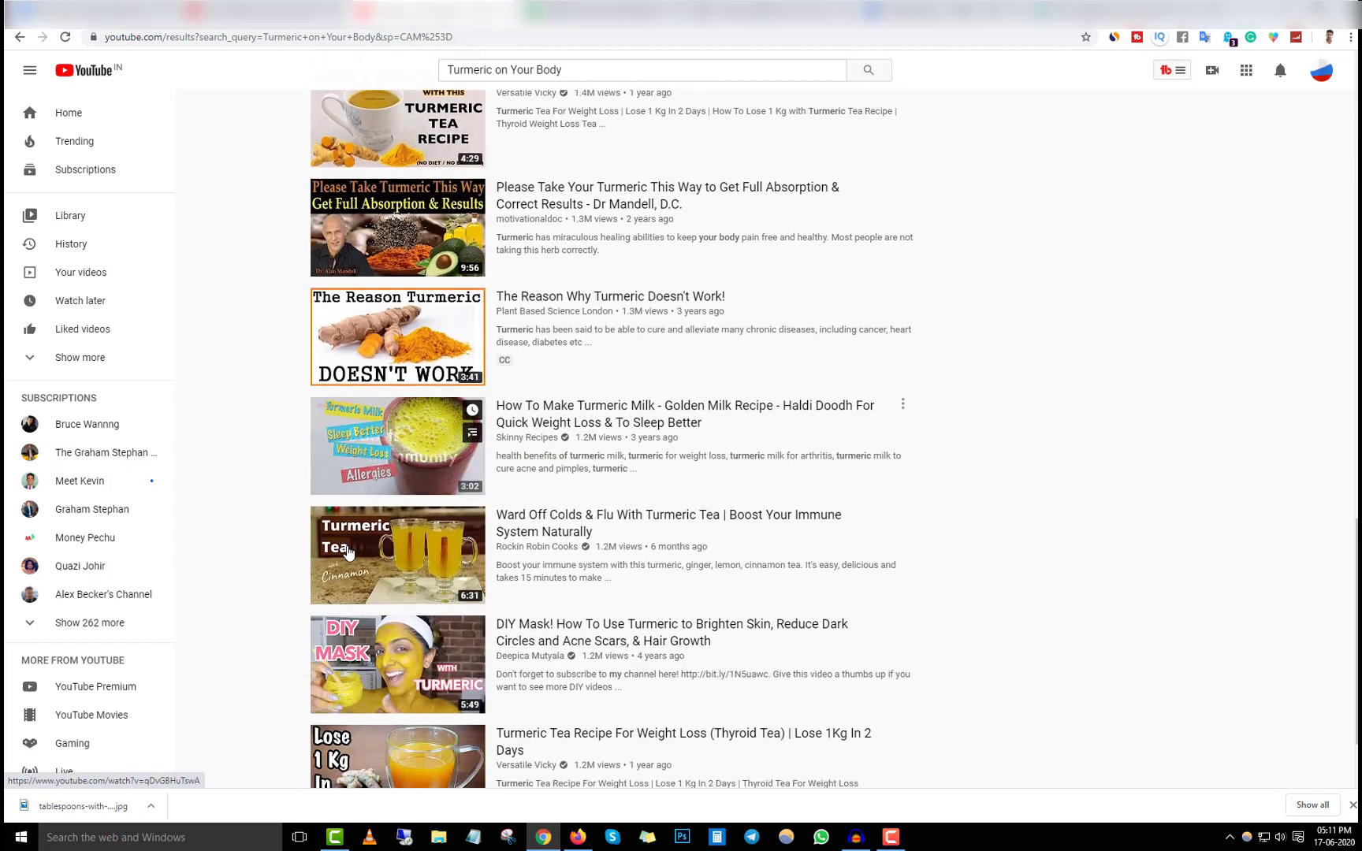
{"action": "scroll", "coordinate": [347, 552], "scroll_direction": "down", "scroll_amount": 3}
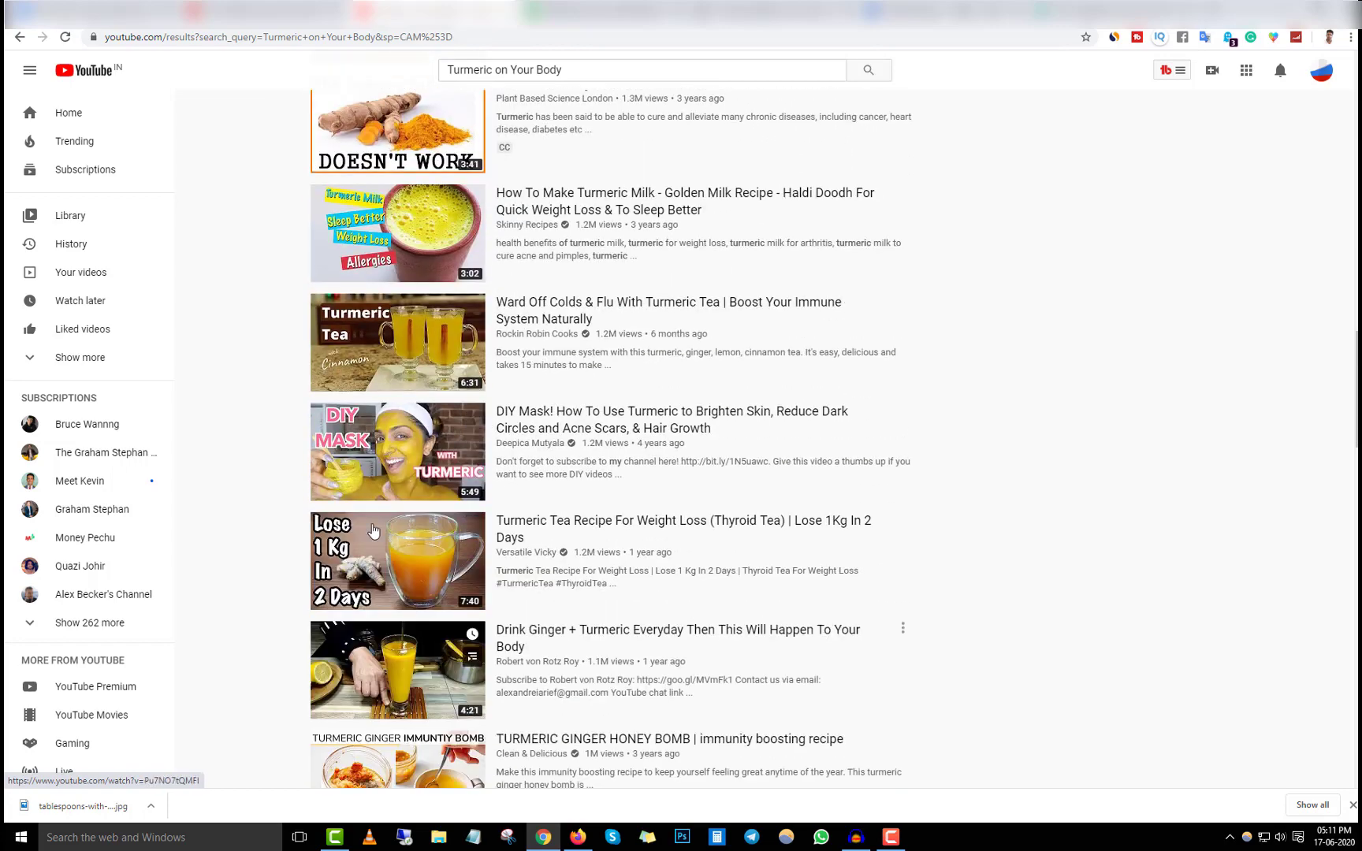
{"action": "scroll", "coordinate": [373, 532], "scroll_direction": "down", "scroll_amount": 3}
{"action": "scroll", "coordinate": [435, 643], "scroll_direction": "down", "scroll_amount": 4}
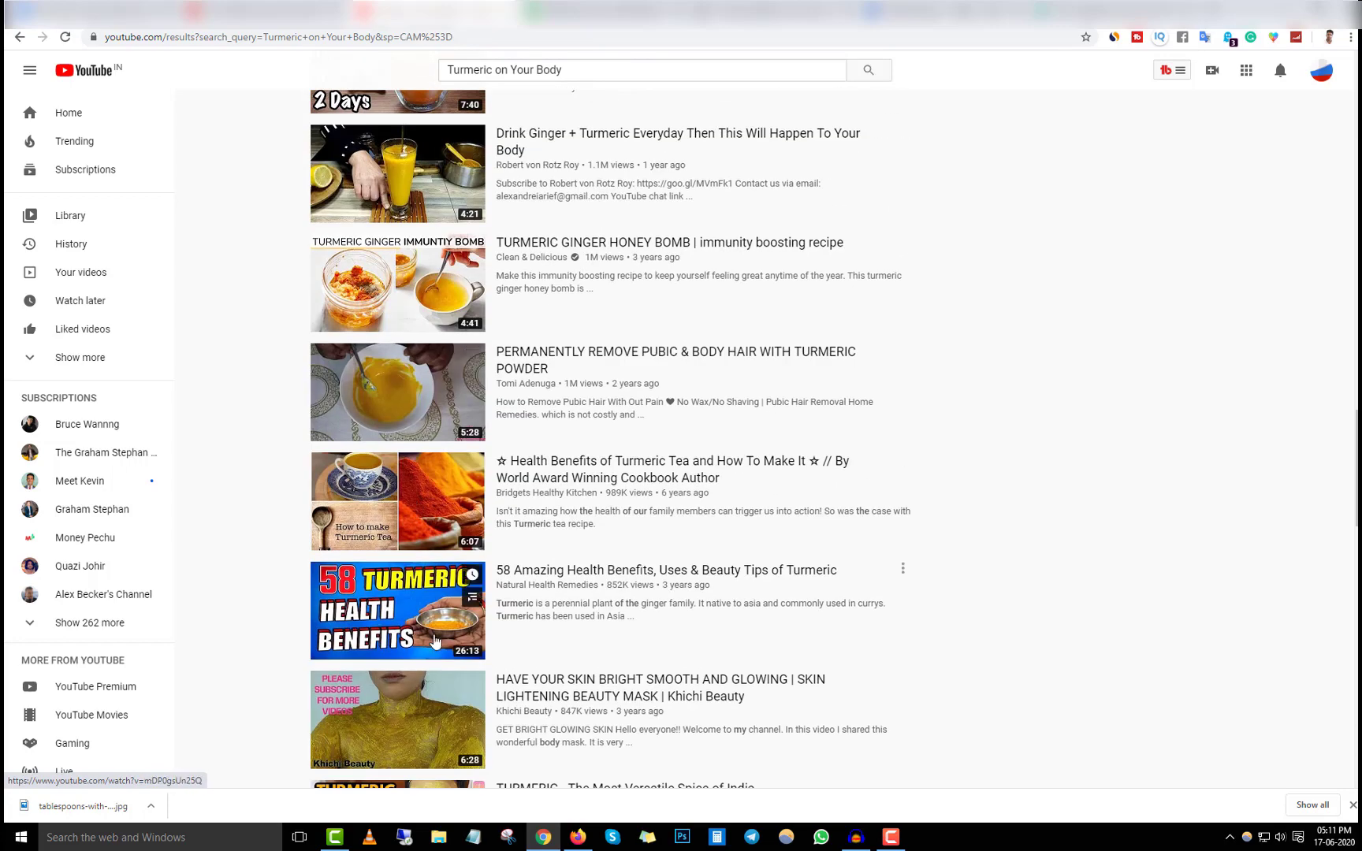
{"action": "scroll", "coordinate": [436, 643], "scroll_direction": "down", "scroll_amount": 6}
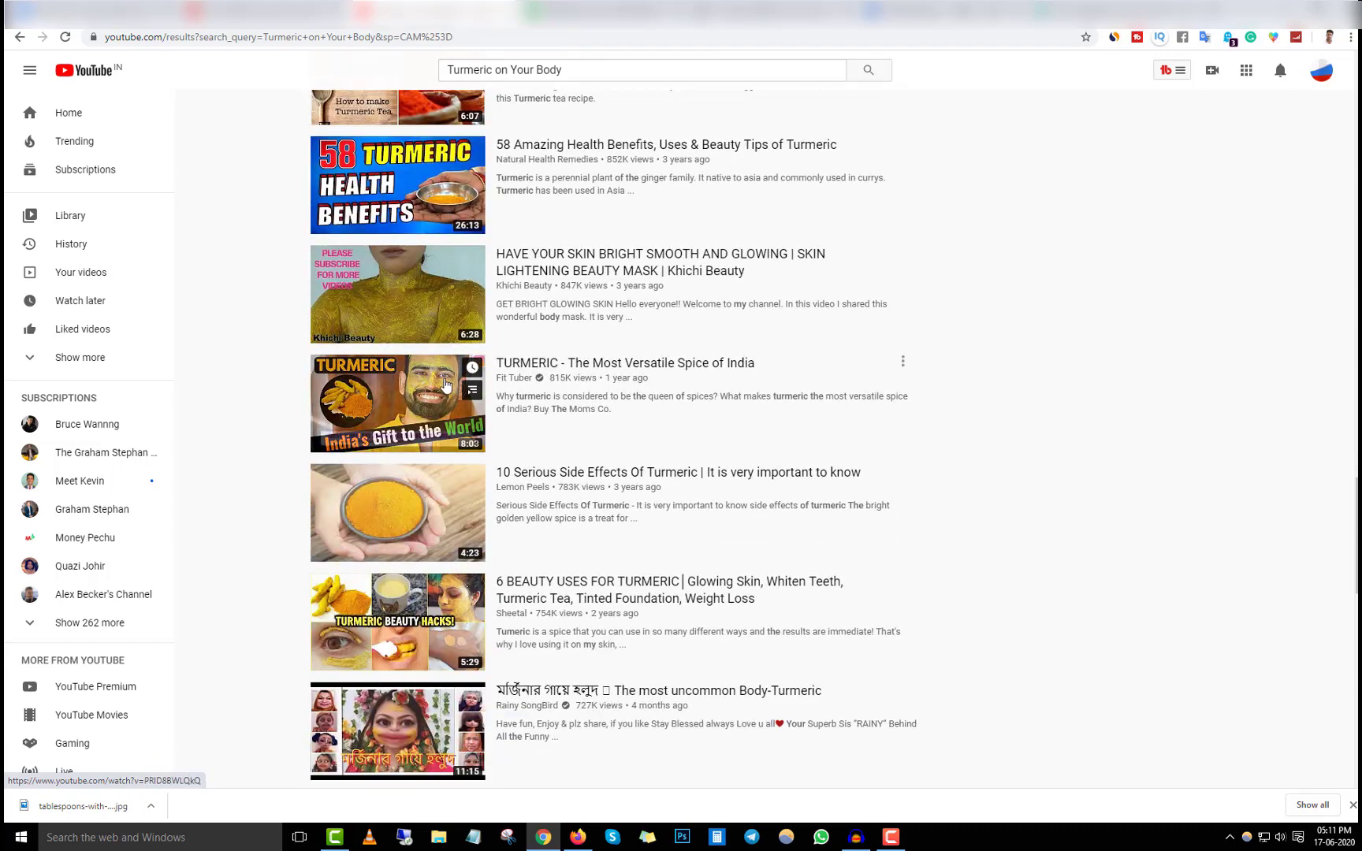
{"action": "scroll", "coordinate": [445, 385], "scroll_direction": "down", "scroll_amount": 3}
{"action": "scroll", "coordinate": [304, 609], "scroll_direction": "down", "scroll_amount": 2}
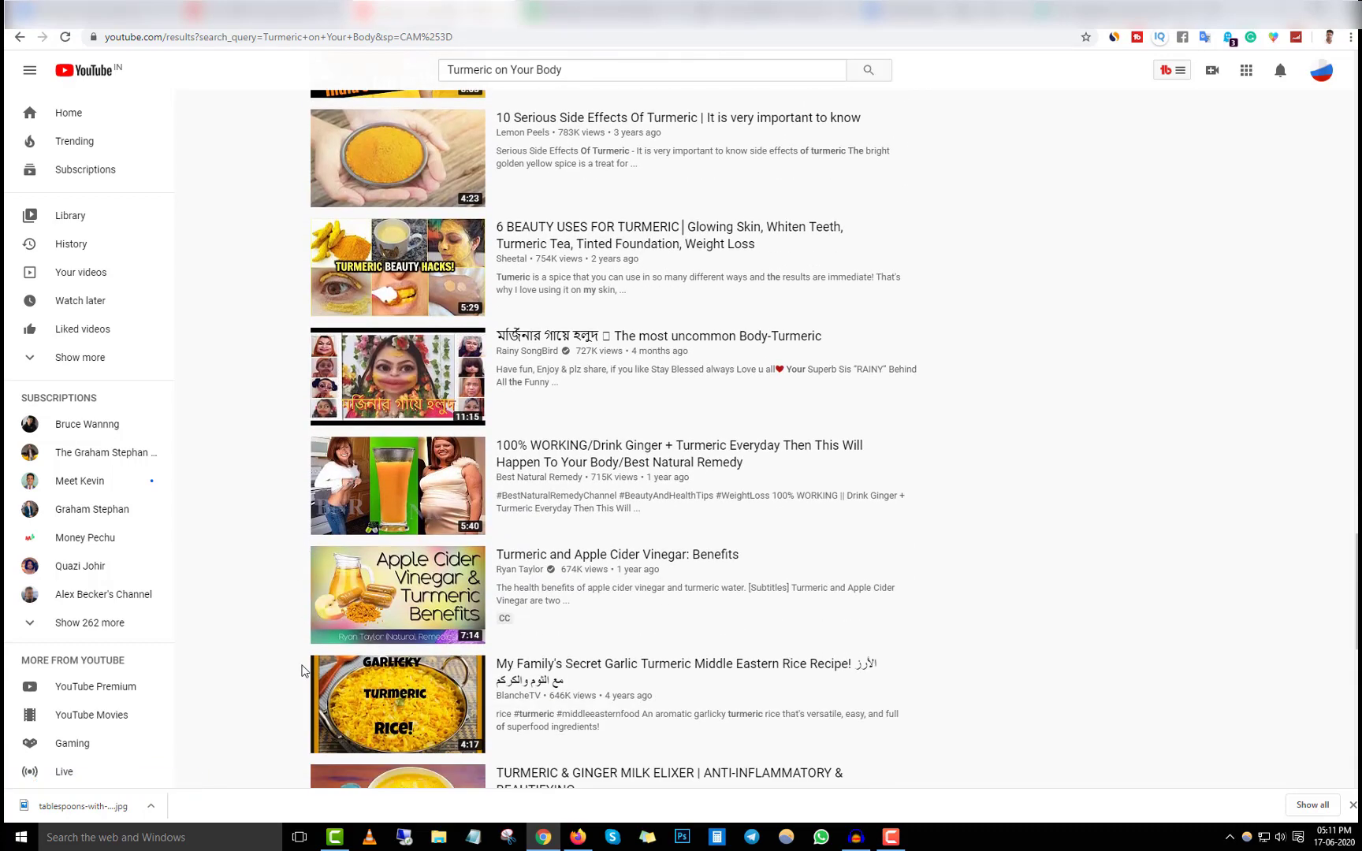
{"action": "scroll", "coordinate": [296, 648], "scroll_direction": "down", "scroll_amount": 8}
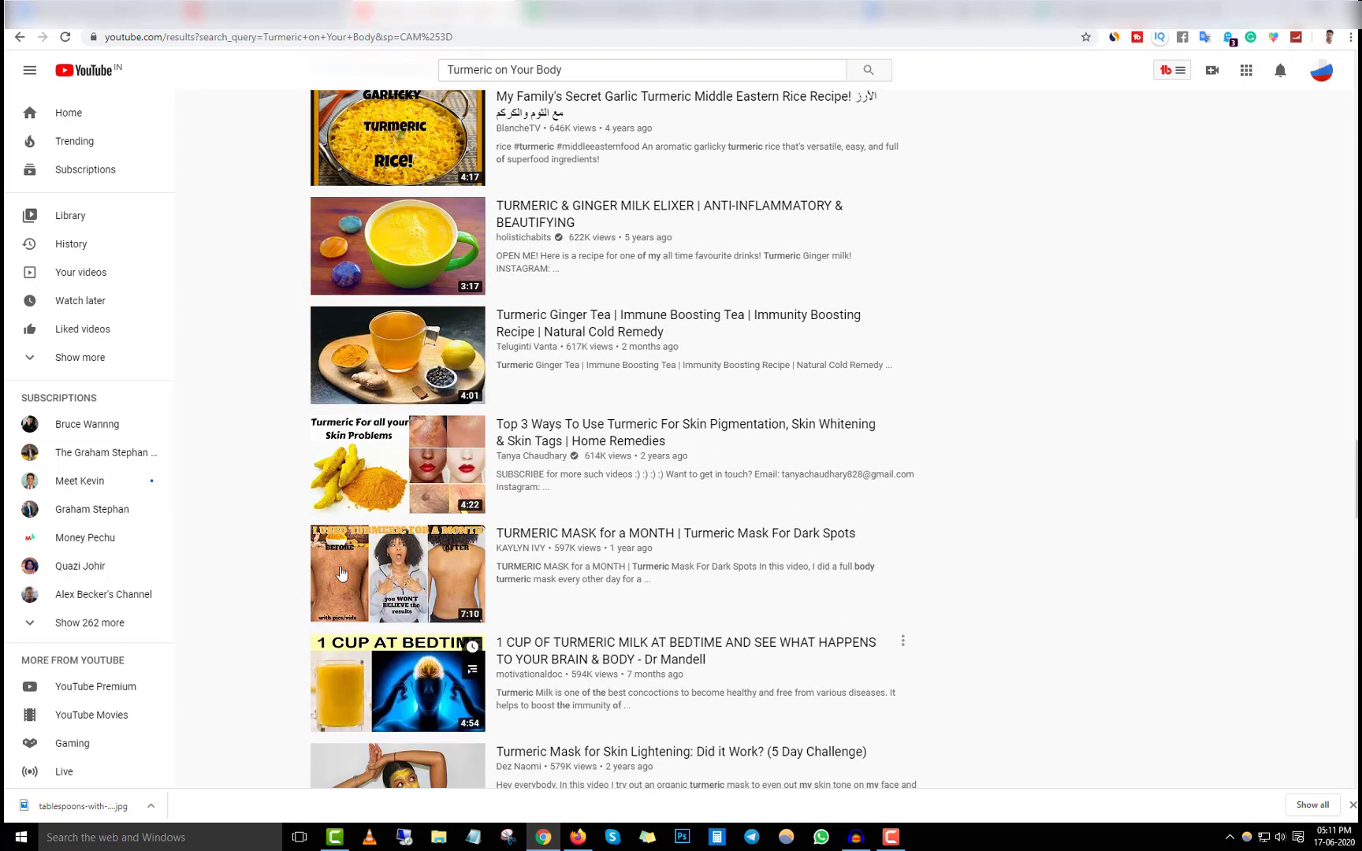
{"action": "scroll", "coordinate": [447, 556], "scroll_direction": "down", "scroll_amount": 8}
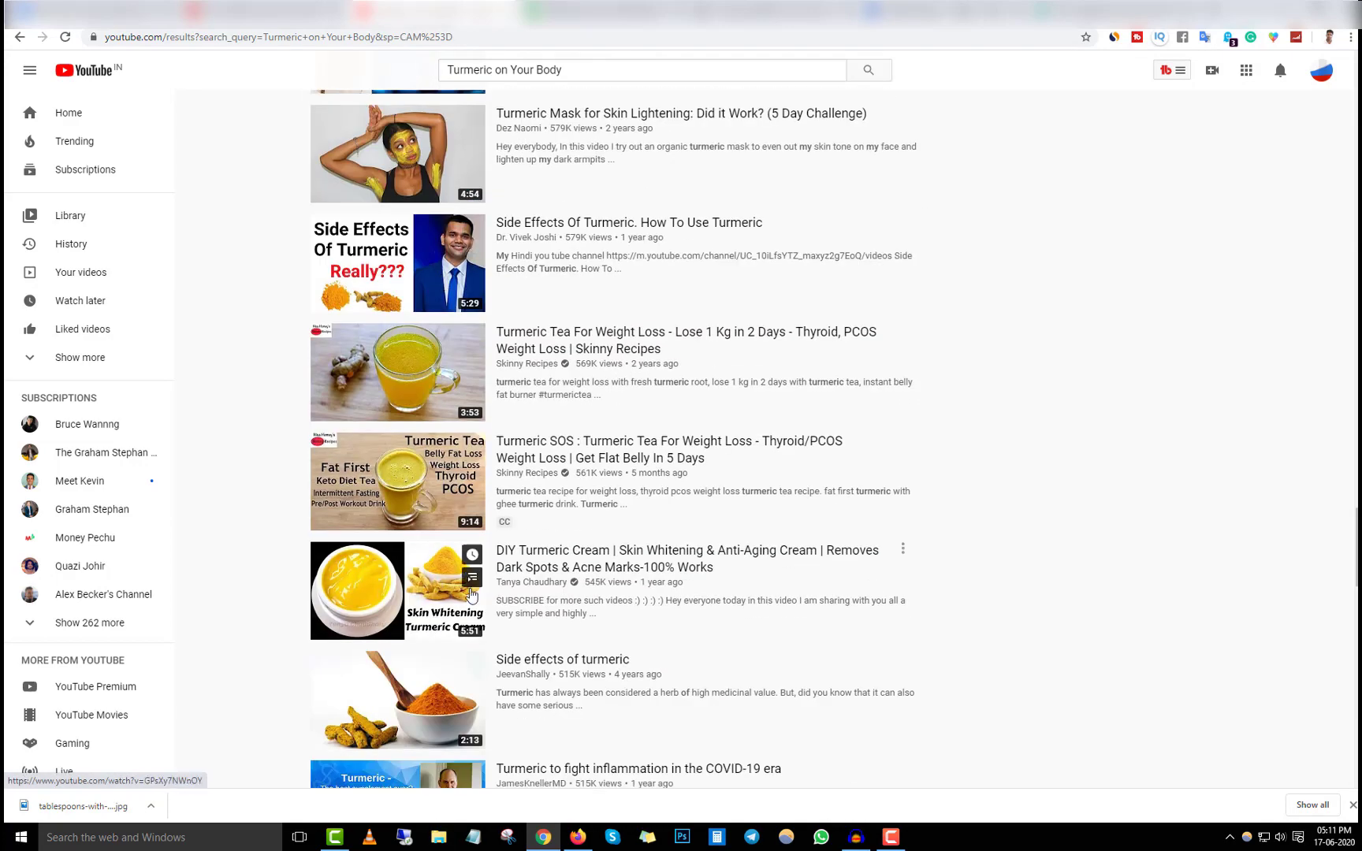
{"action": "scroll", "coordinate": [471, 502], "scroll_direction": "up", "scroll_amount": 20}
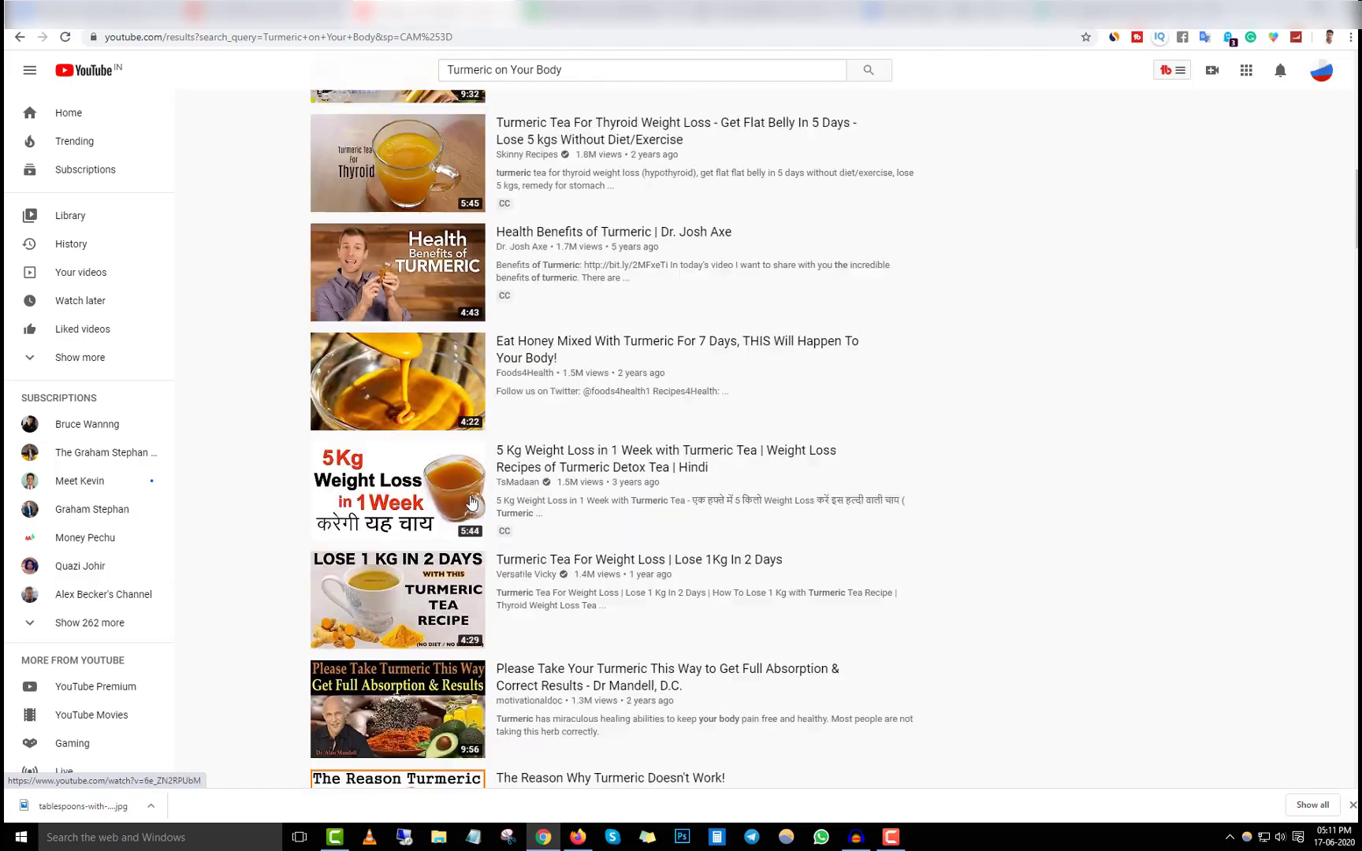
{"action": "scroll", "coordinate": [471, 502], "scroll_direction": "up", "scroll_amount": 9}
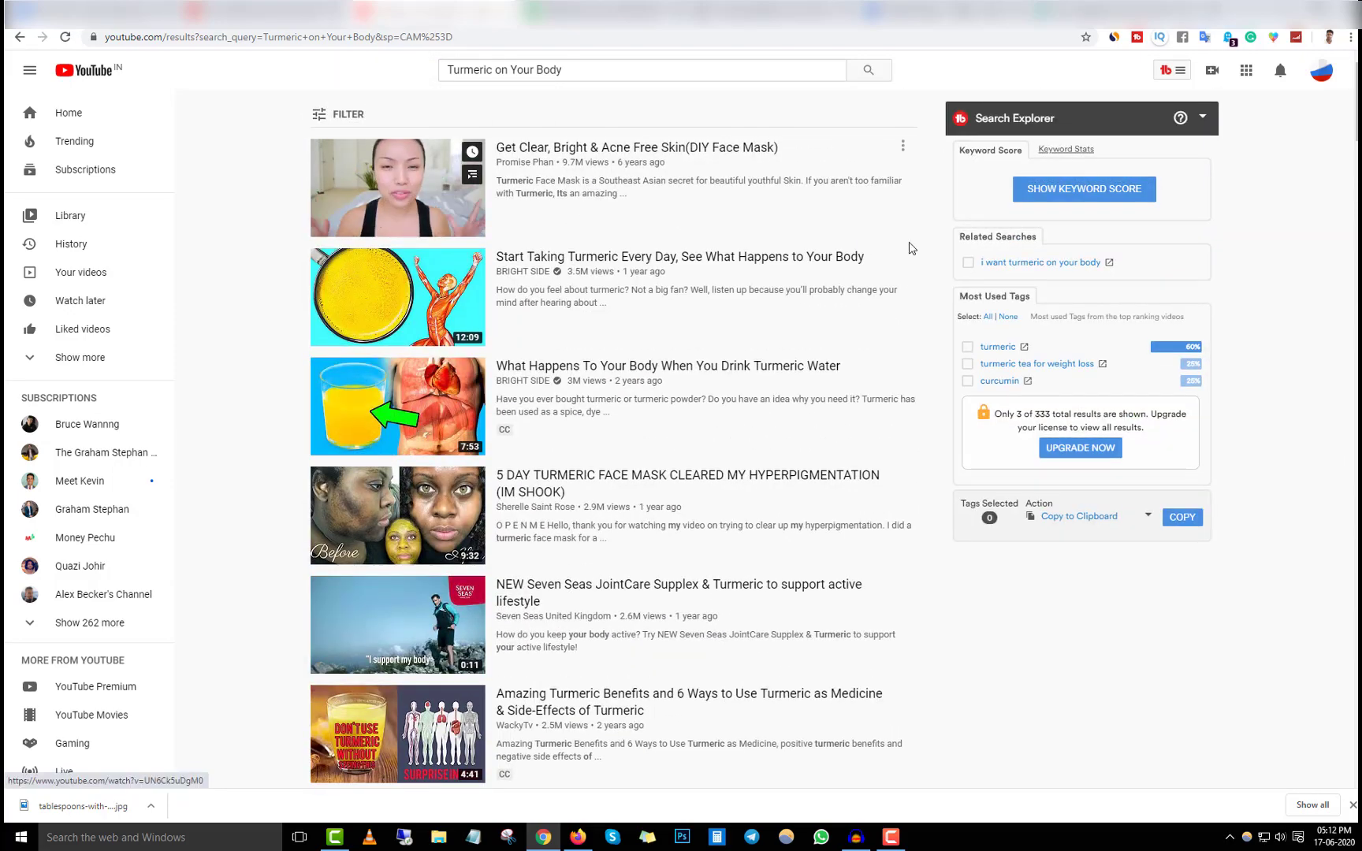
- Switch to Pexels, search for "girls" and look over the resulting photos
{"action": "key", "text": "ctrl+Tab"}
{"action": "left_click", "coordinate": [223, 72]}
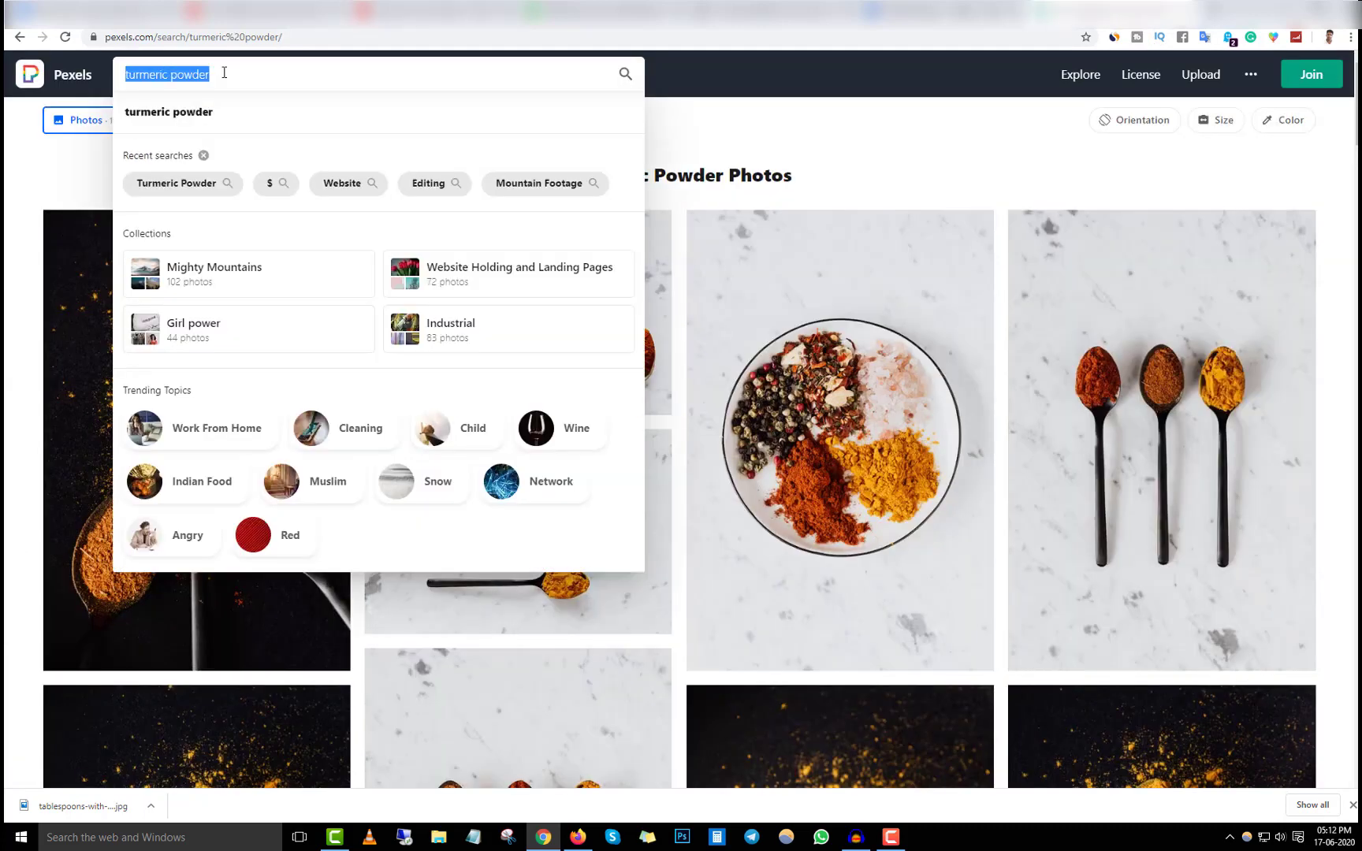
{"action": "type", "text": "gi"}
{"action": "type", "text": "rls"}
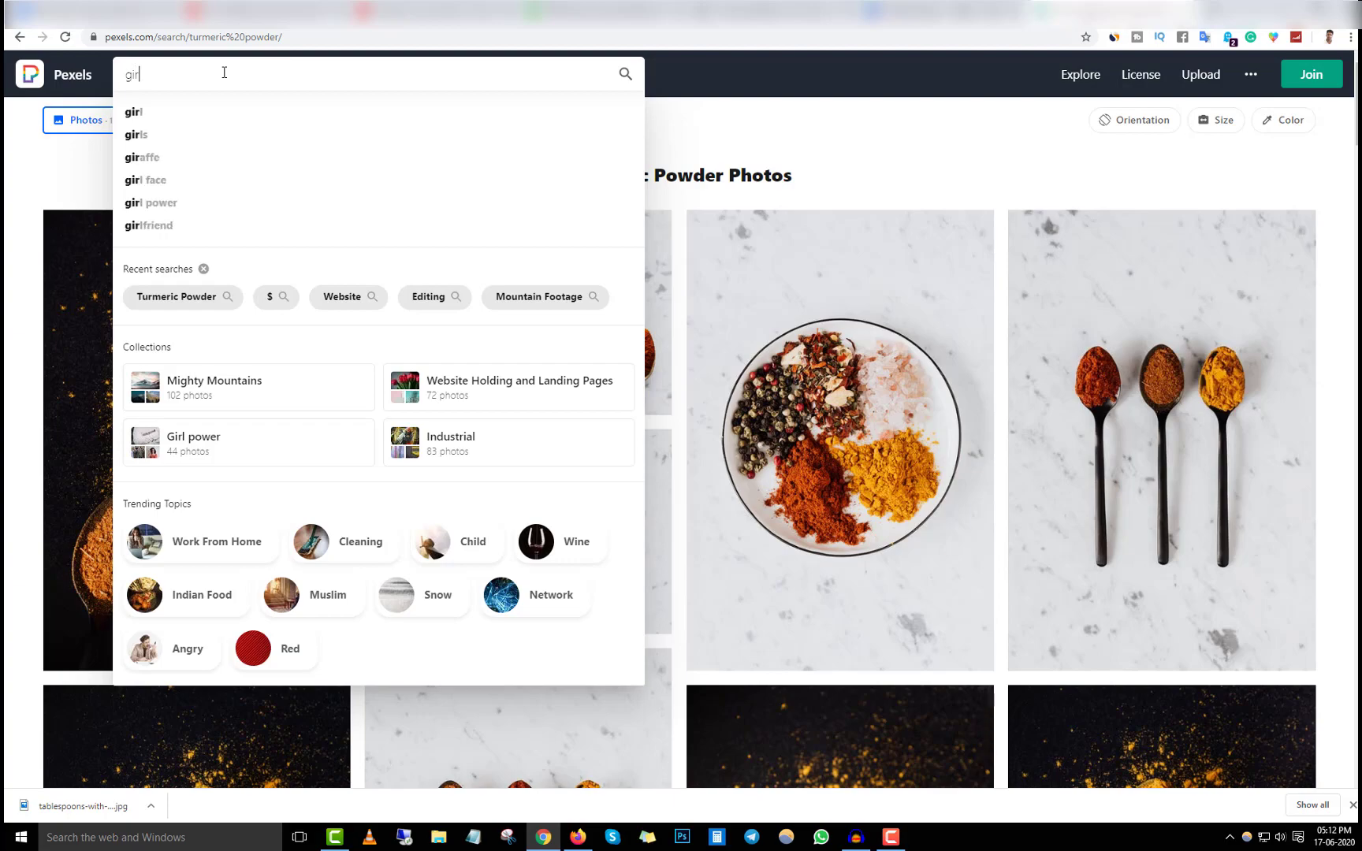
{"action": "key", "text": "Return"}
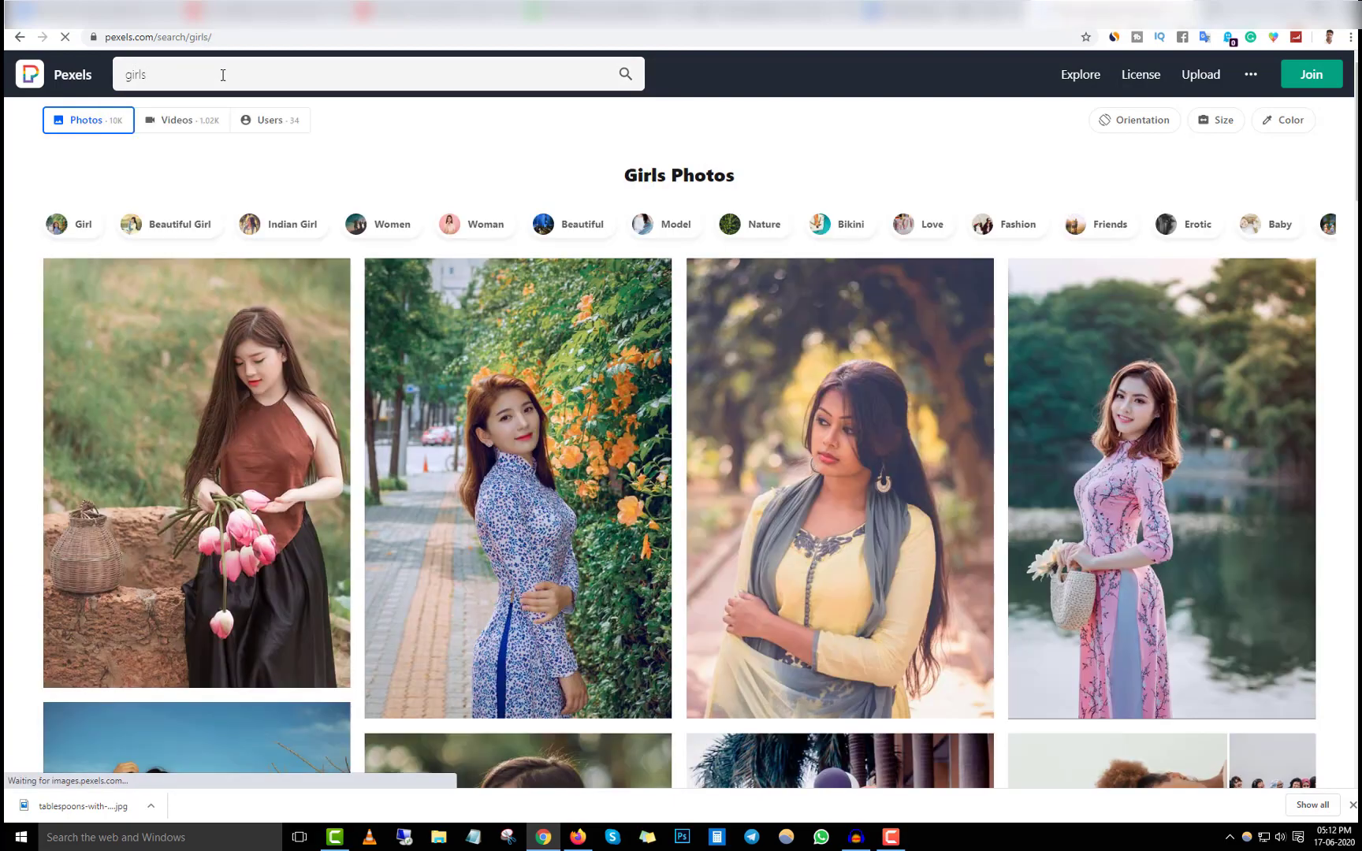
{"action": "scroll", "coordinate": [652, 521], "scroll_direction": "down", "scroll_amount": 10}
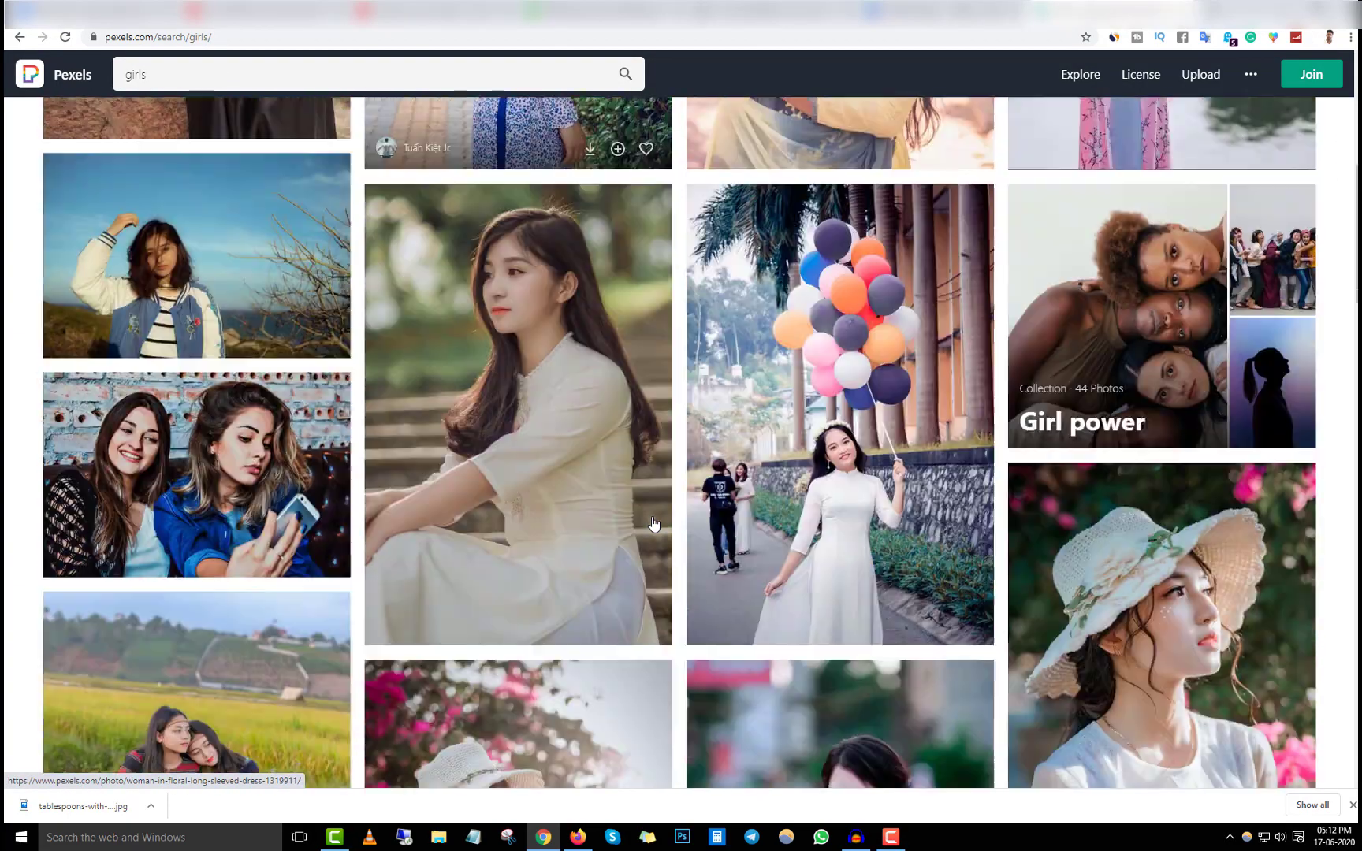
{"action": "scroll", "coordinate": [601, 611], "scroll_direction": "up", "scroll_amount": 6}
{"action": "scroll", "coordinate": [601, 611], "scroll_direction": "up", "scroll_amount": 5}
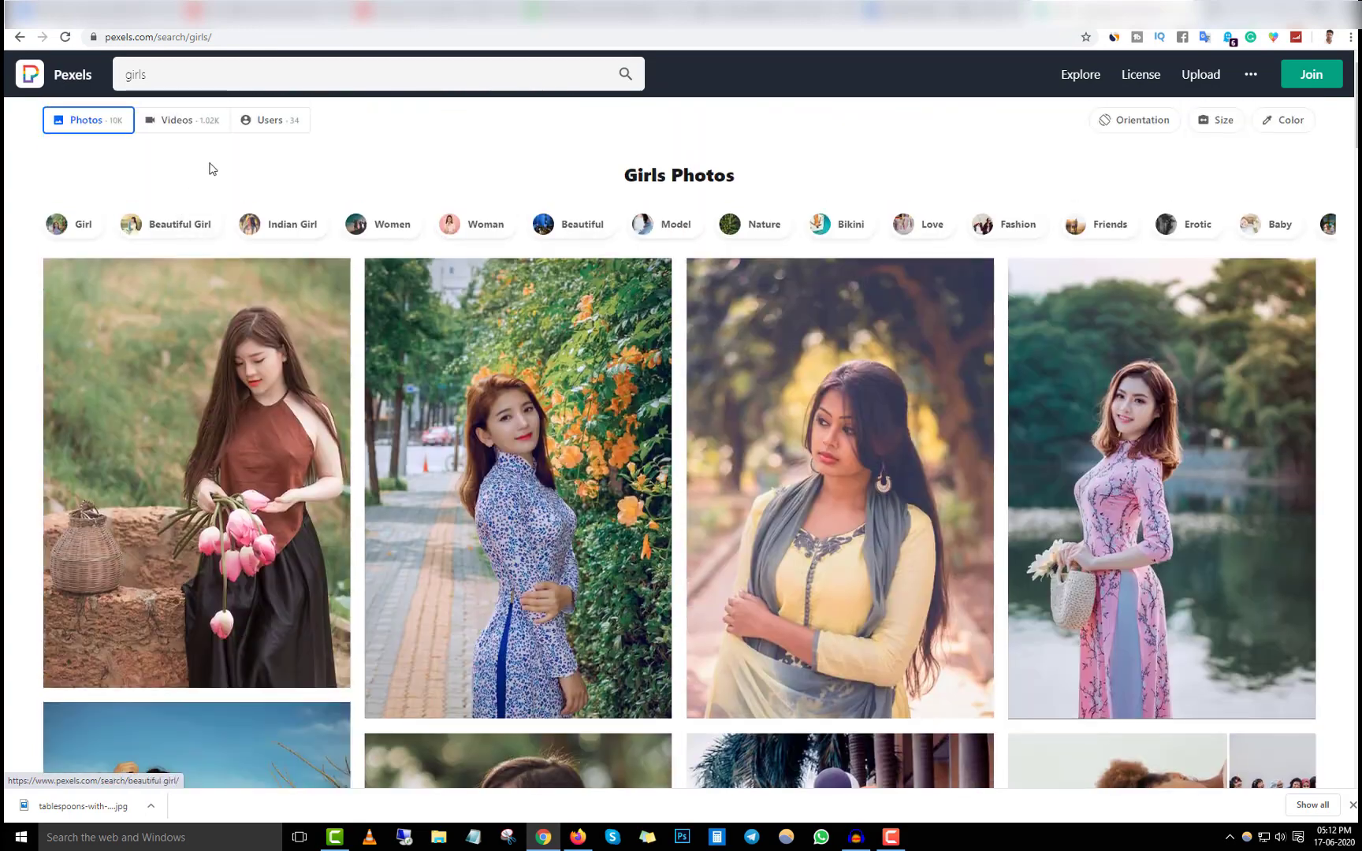
- Replace the Pexels search with "skin care"
{"action": "left_click", "coordinate": [190, 83]}
{"action": "key", "text": "ctrl+a"}
{"action": "type", "text": "skin care"}
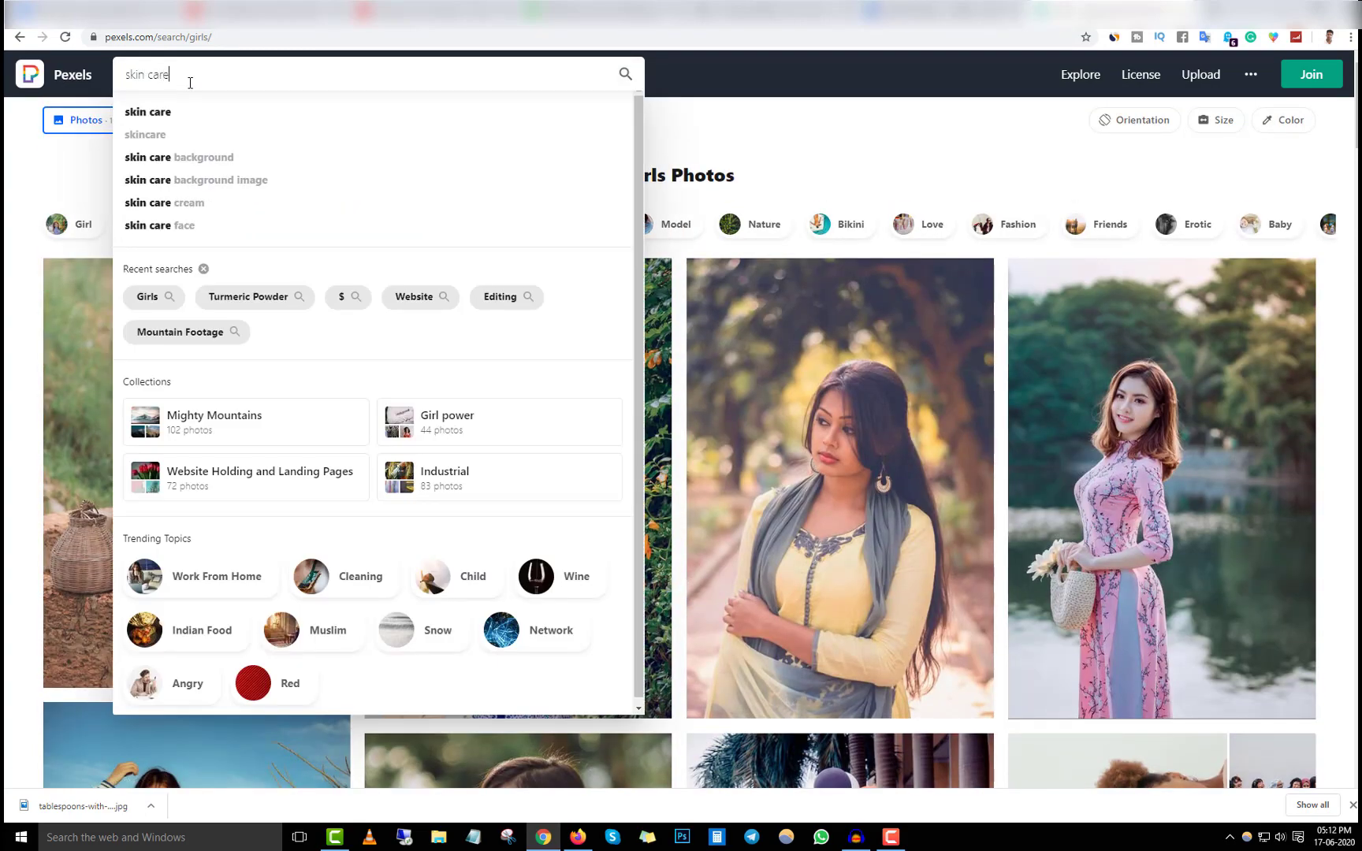
{"action": "left_click", "coordinate": [185, 118]}
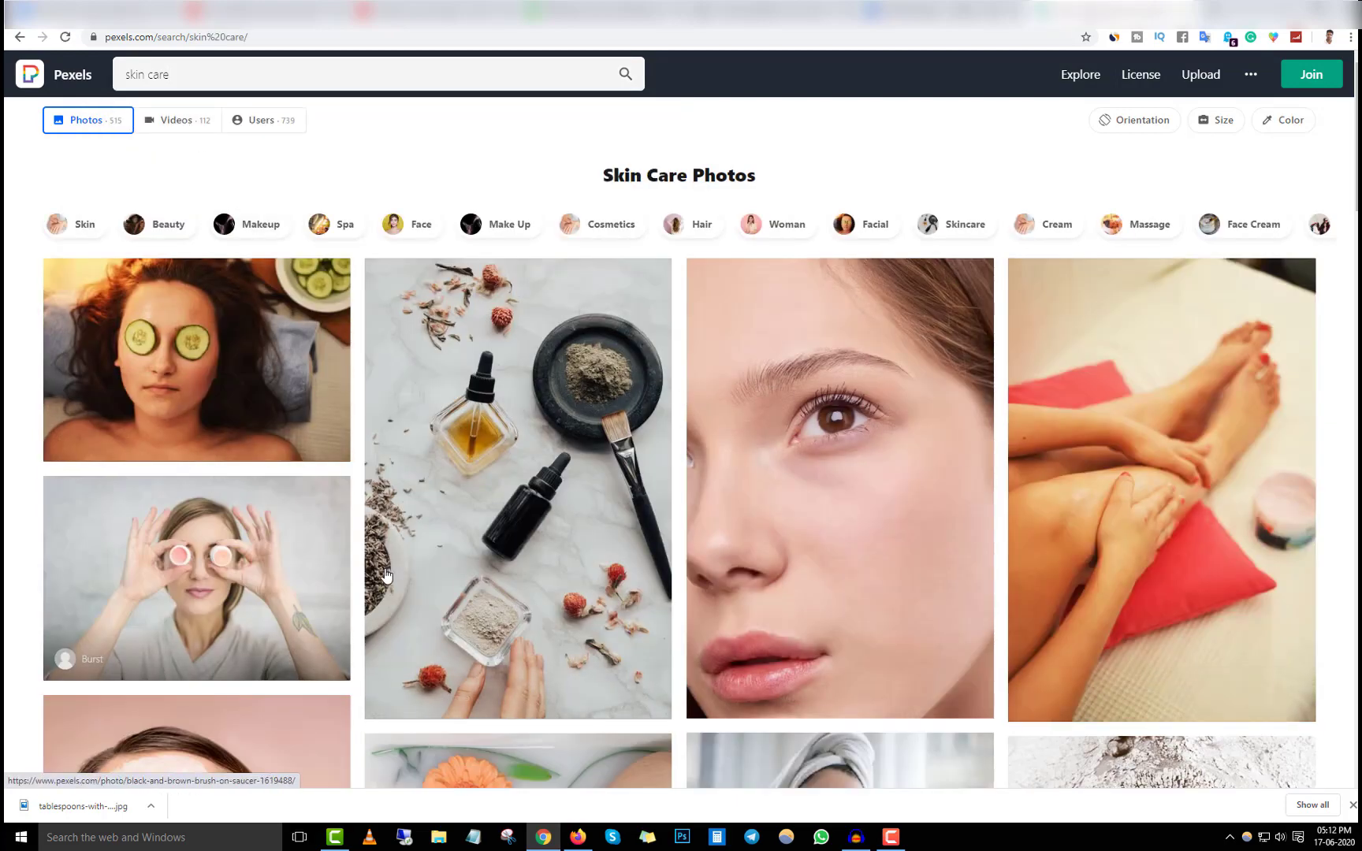
- Browse the skin care photos for a face or face-mask image that suits the turmeric ad
{"action": "scroll", "coordinate": [369, 535], "scroll_direction": "down", "scroll_amount": 3}
{"action": "scroll", "coordinate": [369, 535], "scroll_direction": "down", "scroll_amount": 4}
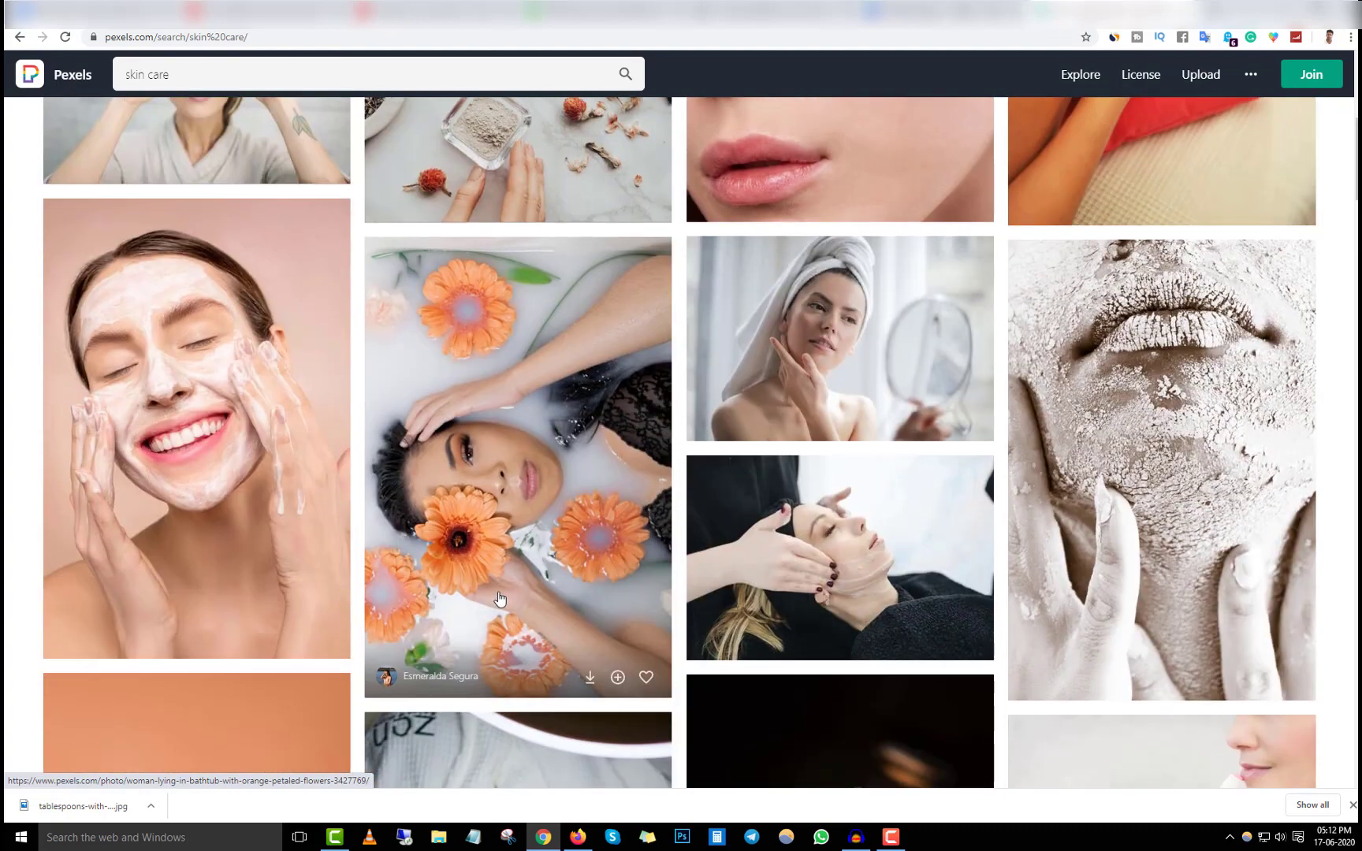
{"action": "scroll", "coordinate": [599, 604], "scroll_direction": "down", "scroll_amount": 8}
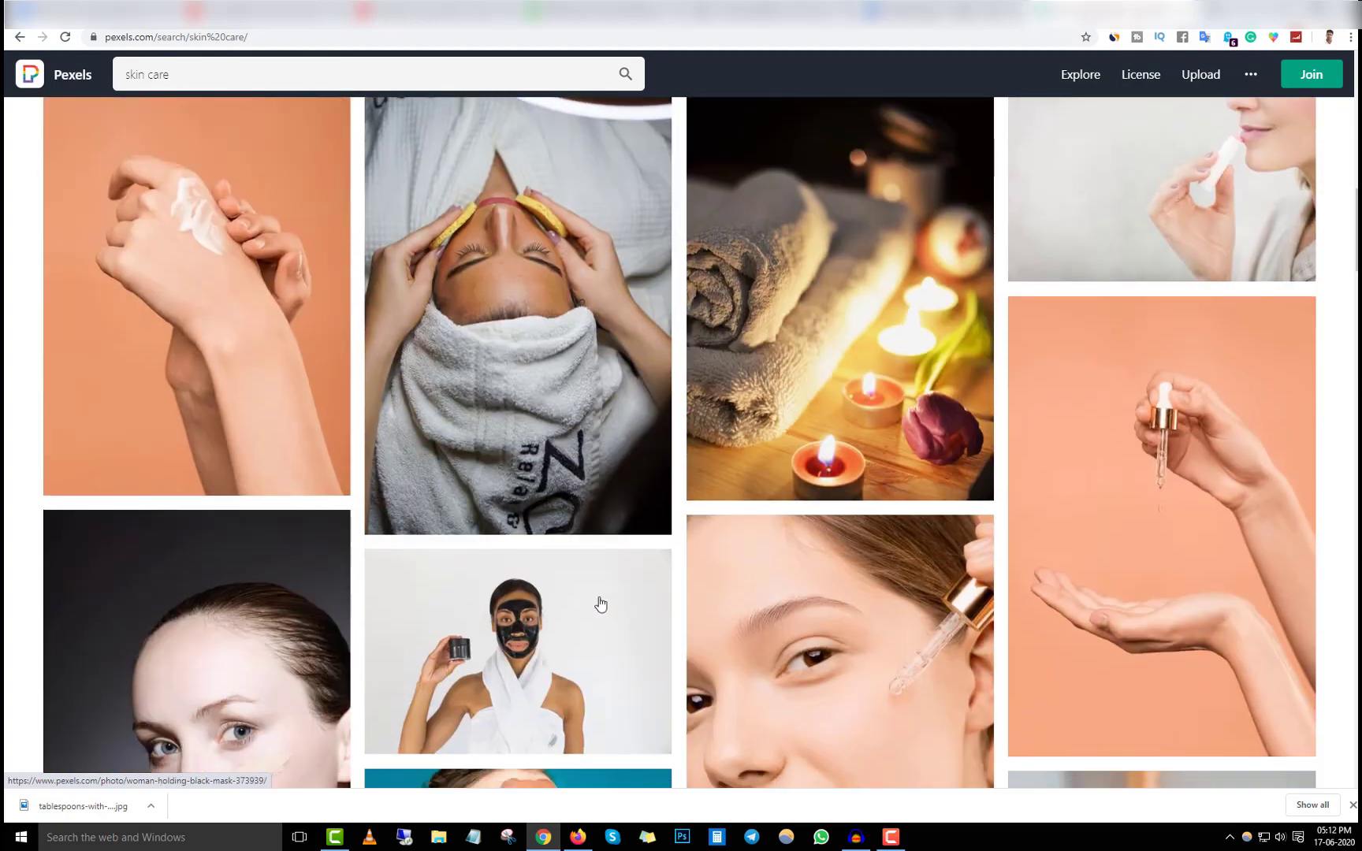
{"action": "scroll", "coordinate": [599, 605], "scroll_direction": "up", "scroll_amount": 3}
{"action": "scroll", "coordinate": [599, 605], "scroll_direction": "down", "scroll_amount": 8}
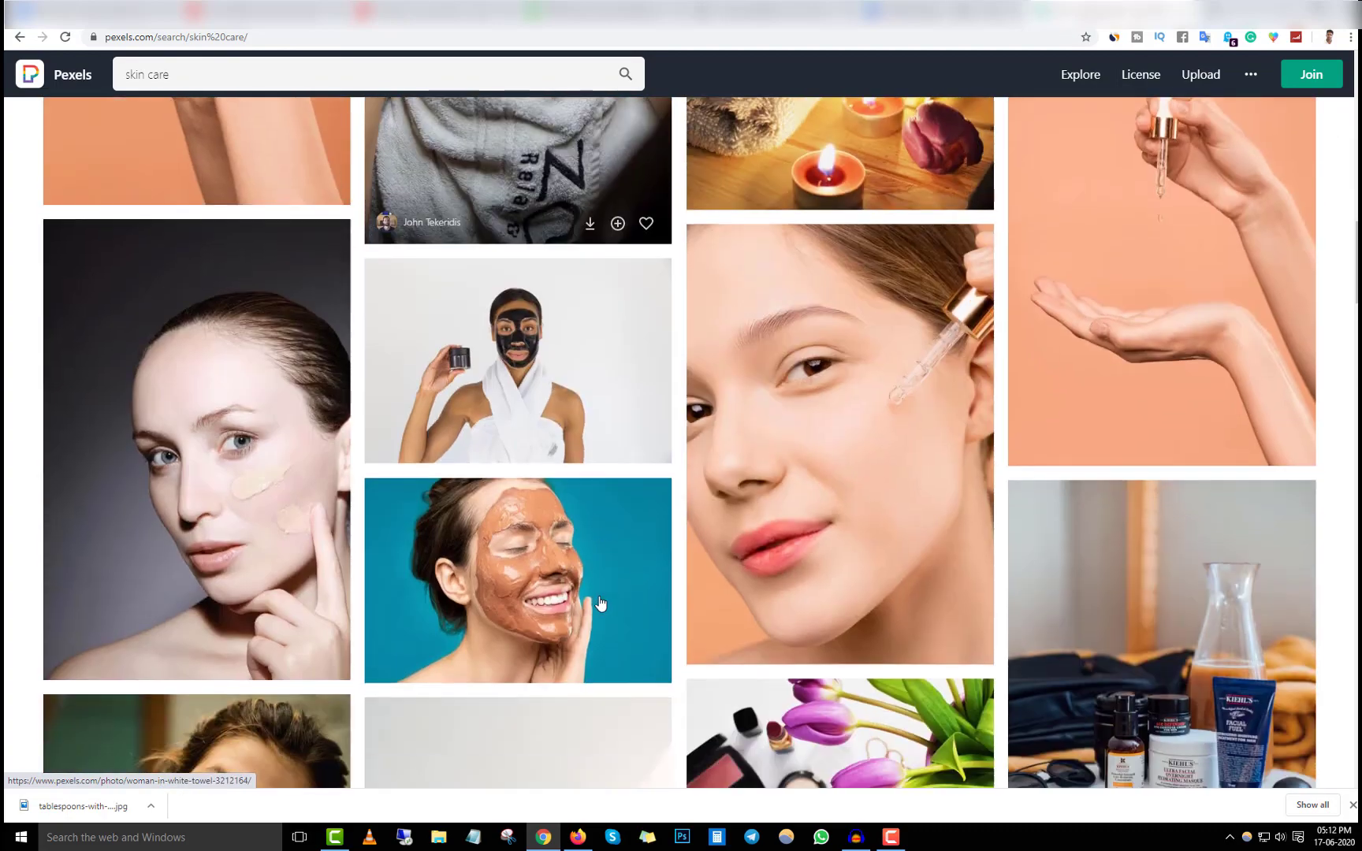
{"action": "scroll", "coordinate": [600, 603], "scroll_direction": "down", "scroll_amount": 2}
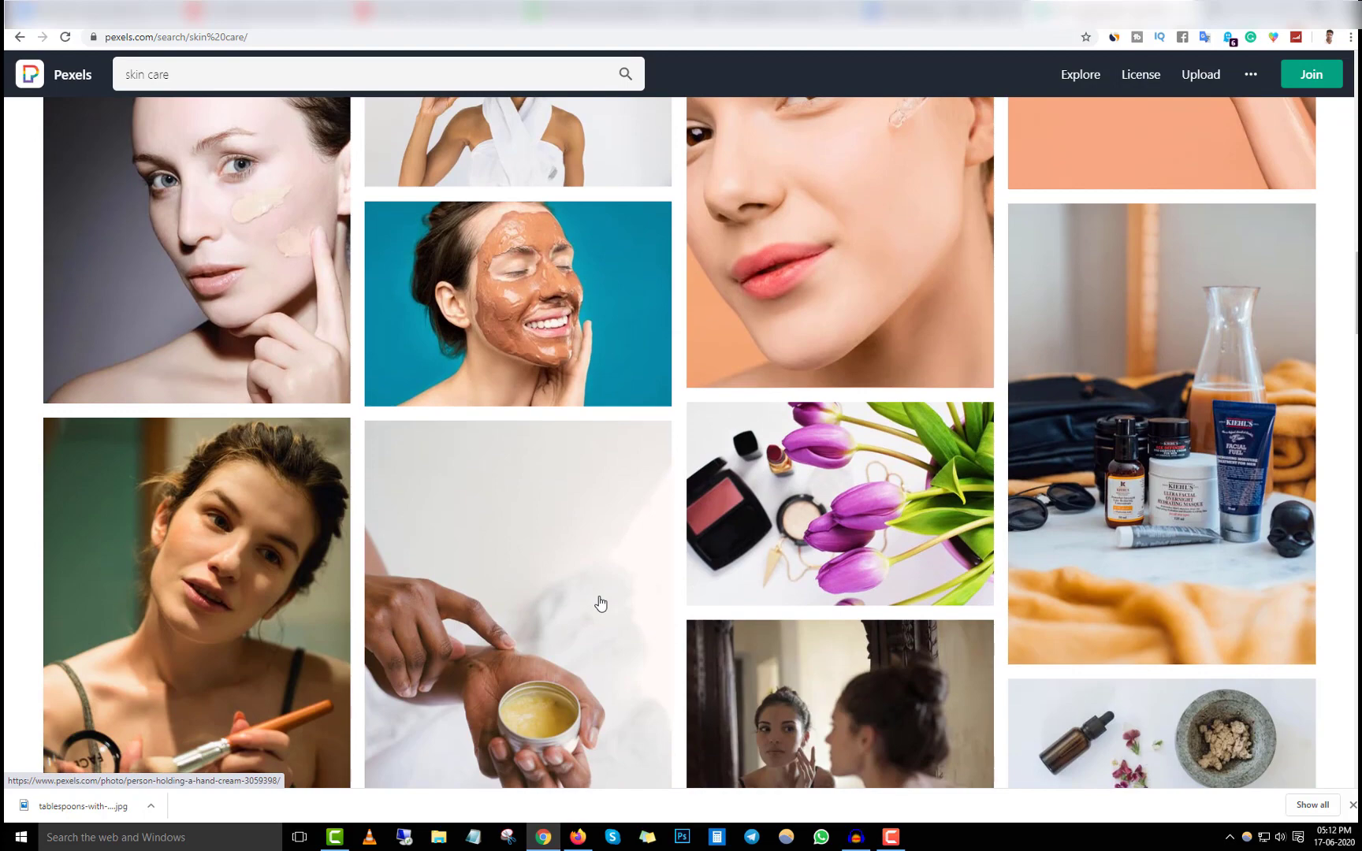
{"action": "scroll", "coordinate": [600, 603], "scroll_direction": "up", "scroll_amount": 2}
{"action": "left_click", "coordinate": [249, 401]}
{"action": "key", "text": "Escape"}
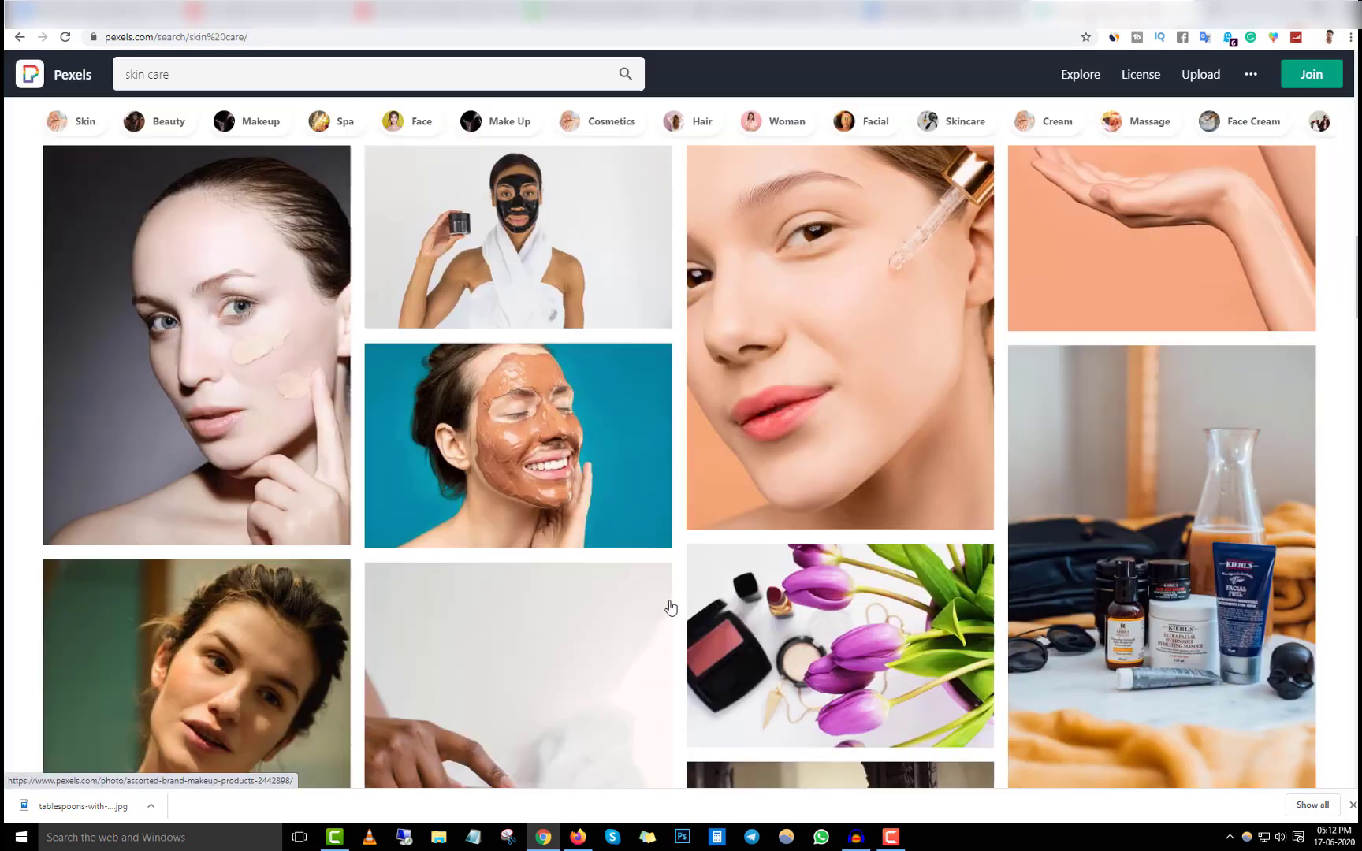
- Compare more skin care photos further down the Pexels results, including face masks and cosmetics, and return to the first ones
{"action": "scroll", "coordinate": [627, 629], "scroll_direction": "down", "scroll_amount": 7}
{"action": "scroll", "coordinate": [628, 629], "scroll_direction": "down", "scroll_amount": 3}
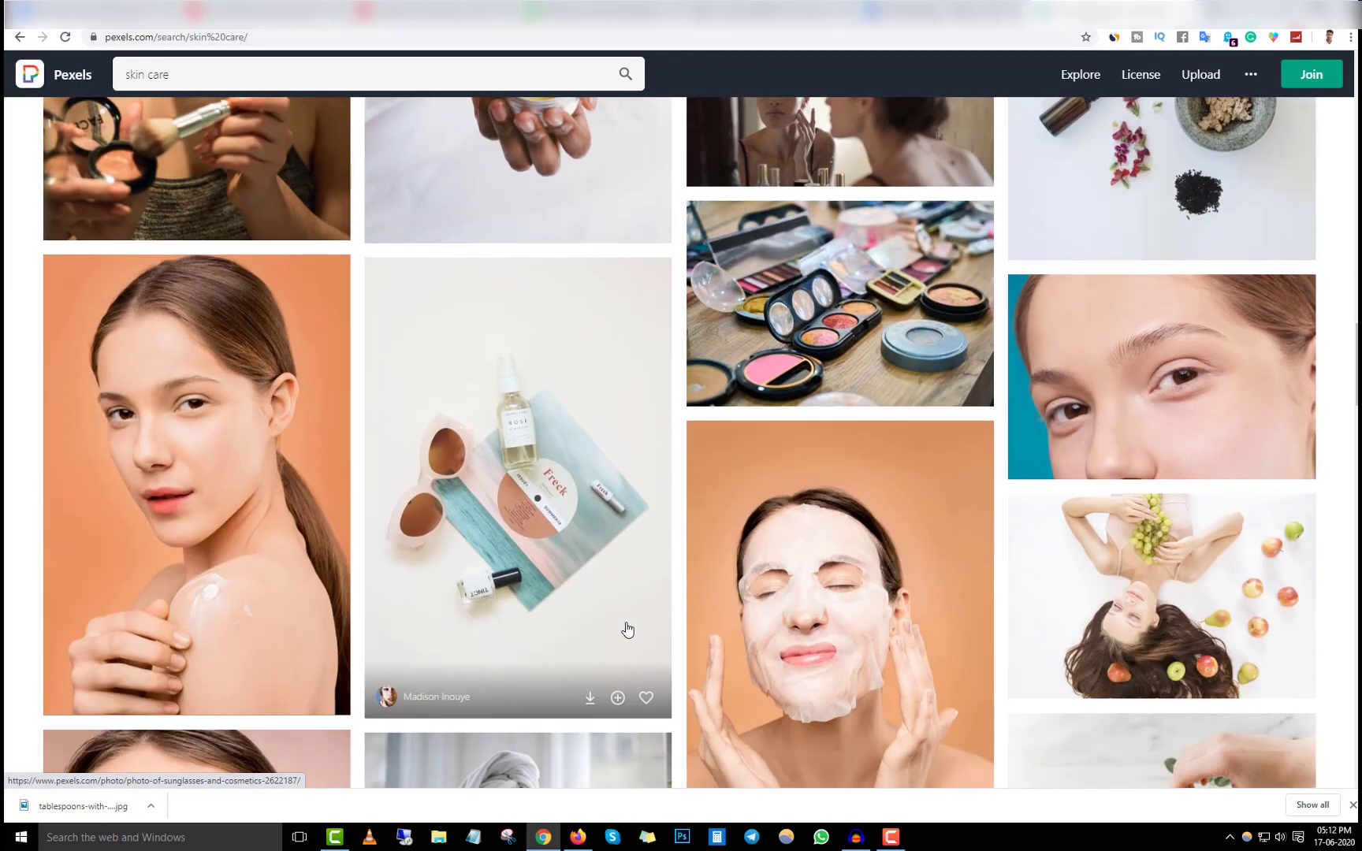
{"action": "scroll", "coordinate": [627, 629], "scroll_direction": "up", "scroll_amount": 10}
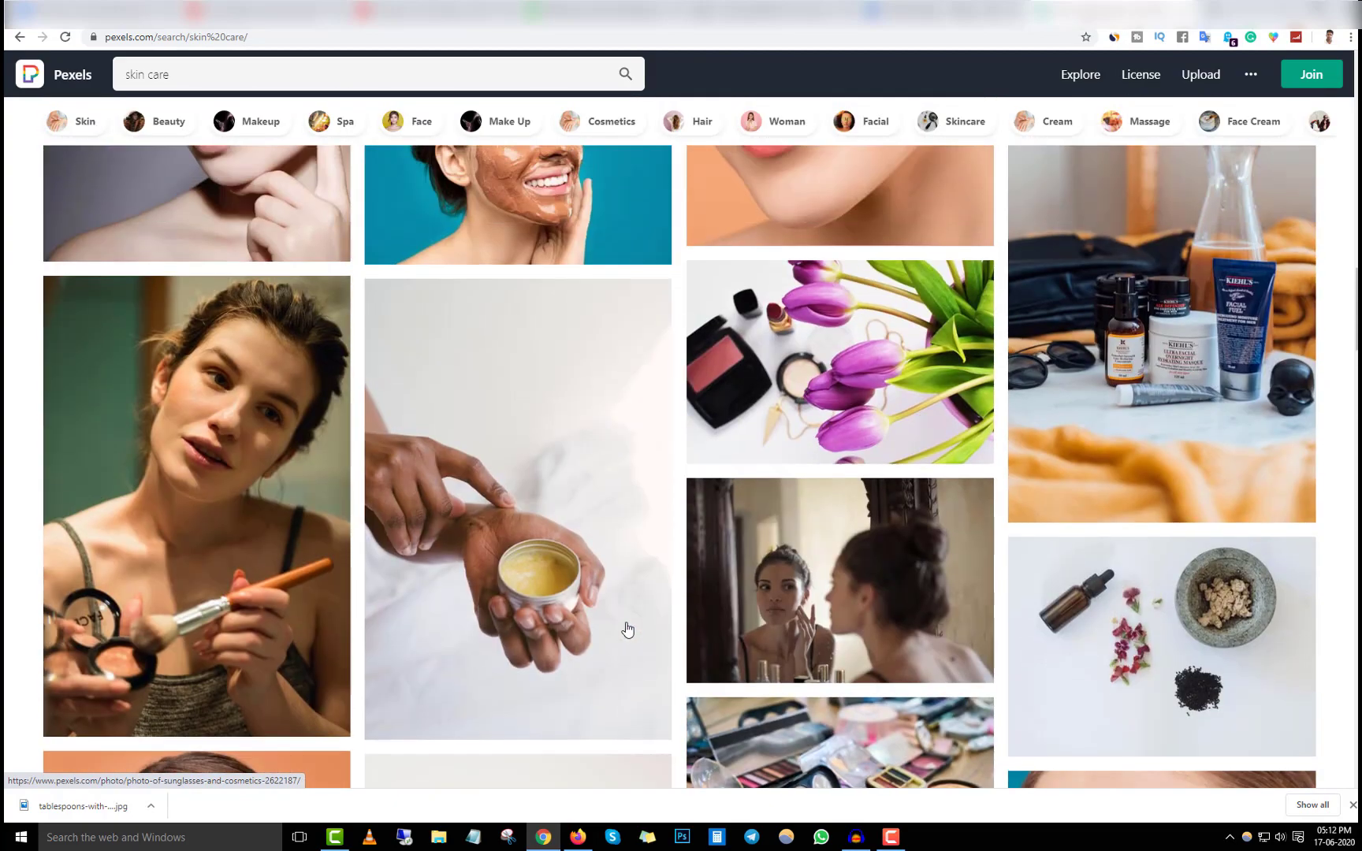
{"action": "scroll", "coordinate": [627, 629], "scroll_direction": "up", "scroll_amount": 12}
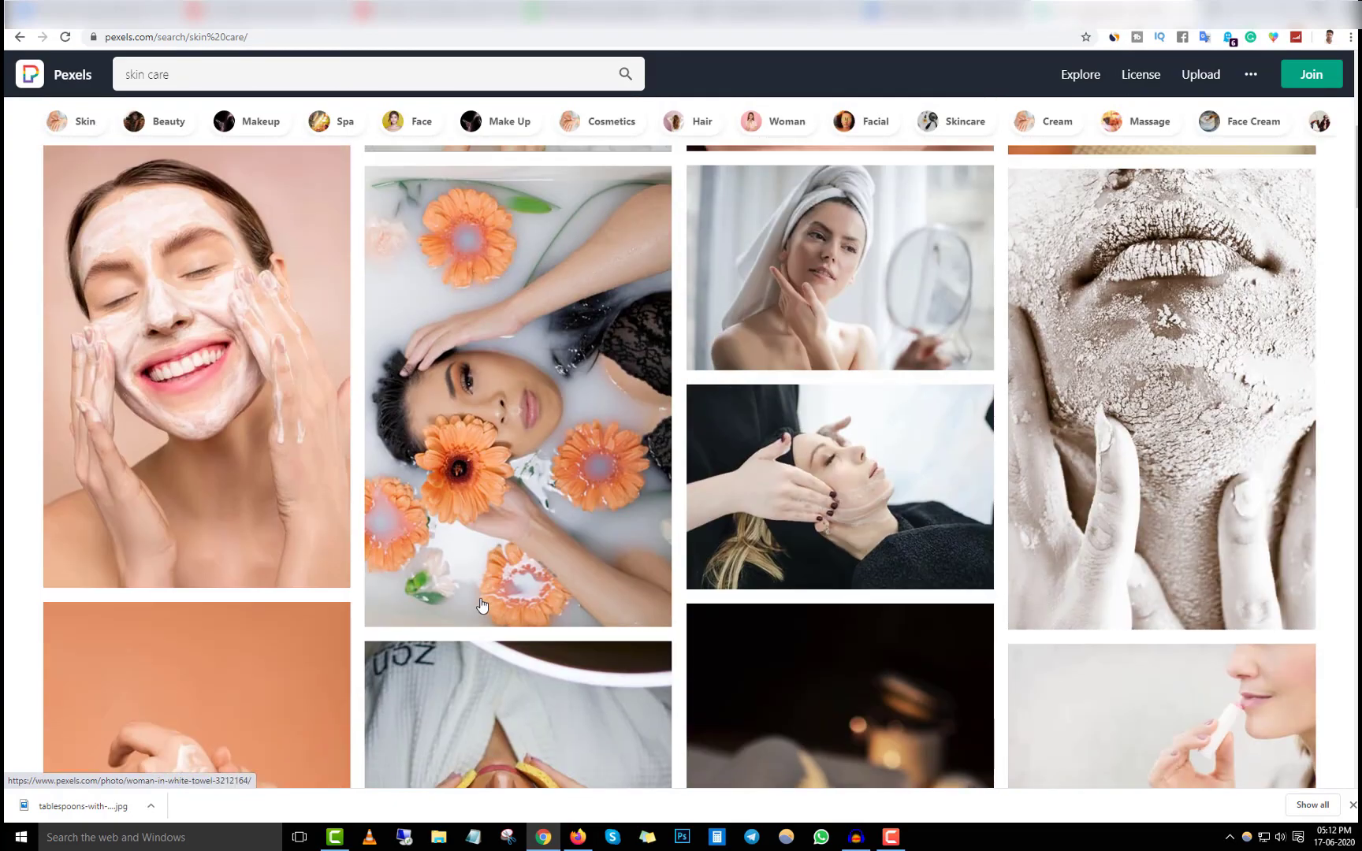
{"action": "scroll", "coordinate": [482, 605], "scroll_direction": "up", "scroll_amount": 7}
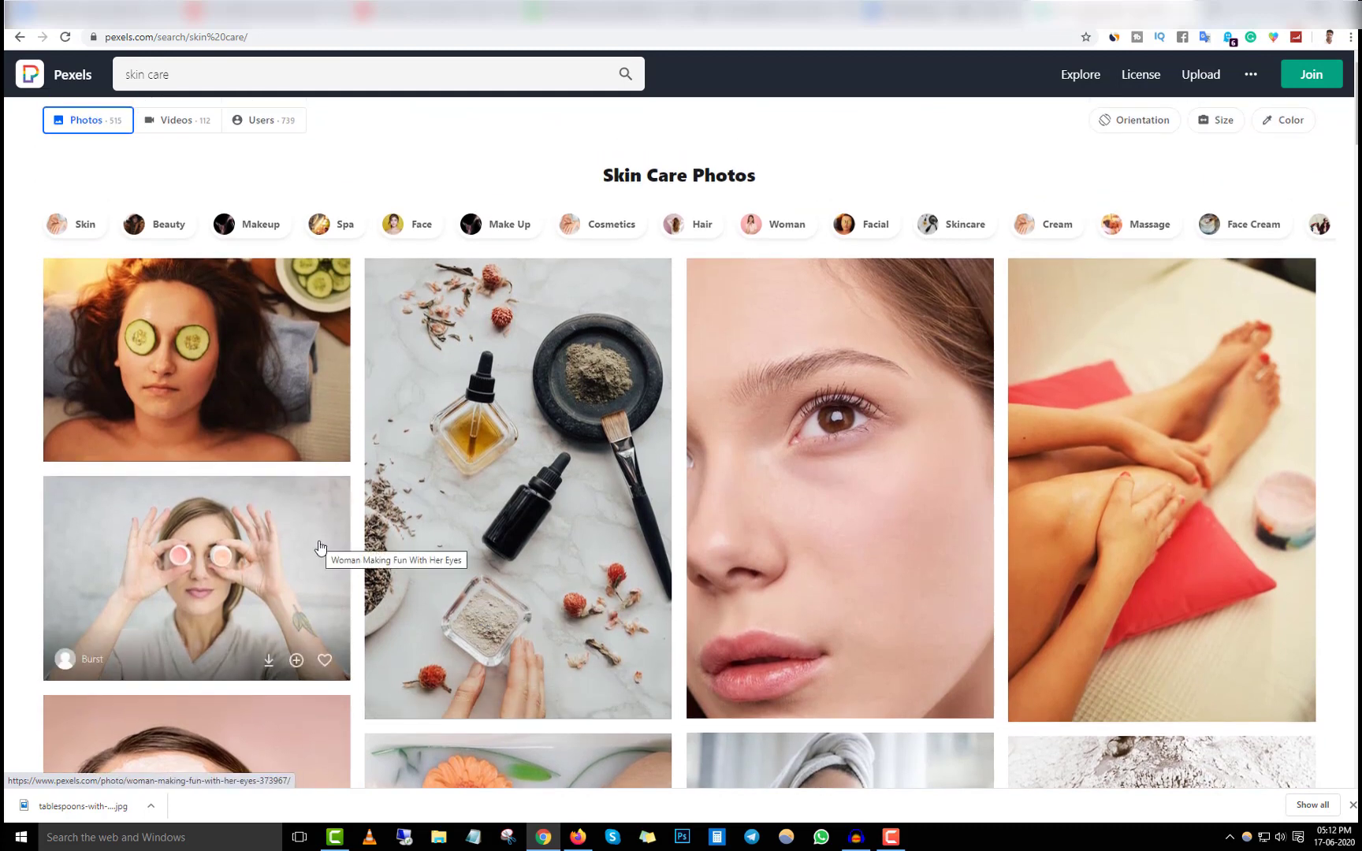
{"action": "scroll", "coordinate": [327, 591], "scroll_direction": "down", "scroll_amount": 7}
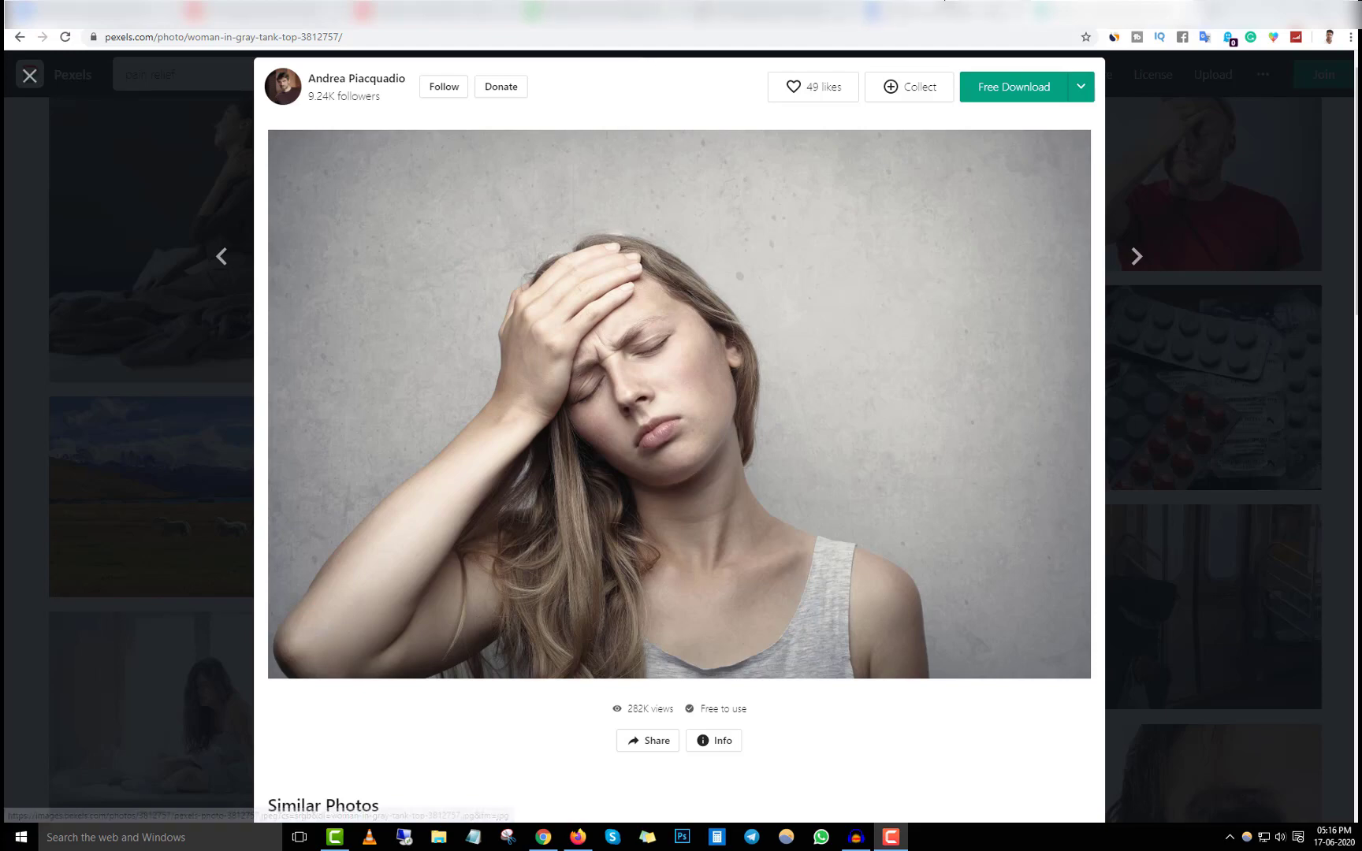
- Check the turmeric article's conclusion and Pain Relief pages against the Pexels photo of a woman holding her forehead
{"action": "left_click", "coordinate": [761, 6]}
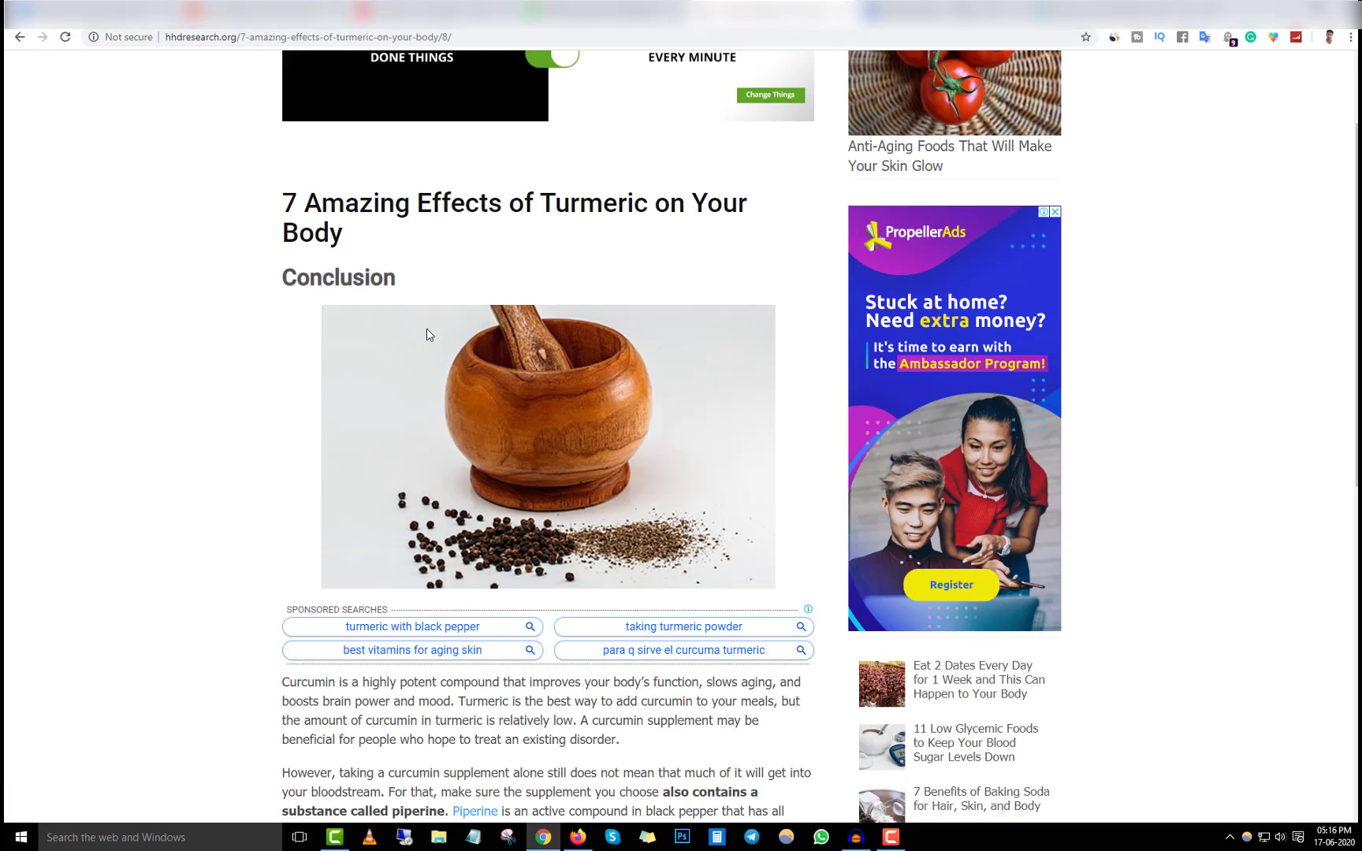
{"action": "scroll", "coordinate": [349, 369], "scroll_direction": "down", "scroll_amount": 1}
{"action": "scroll", "coordinate": [350, 368], "scroll_direction": "up", "scroll_amount": 2}
{"action": "scroll", "coordinate": [349, 368], "scroll_direction": "down", "scroll_amount": 7}
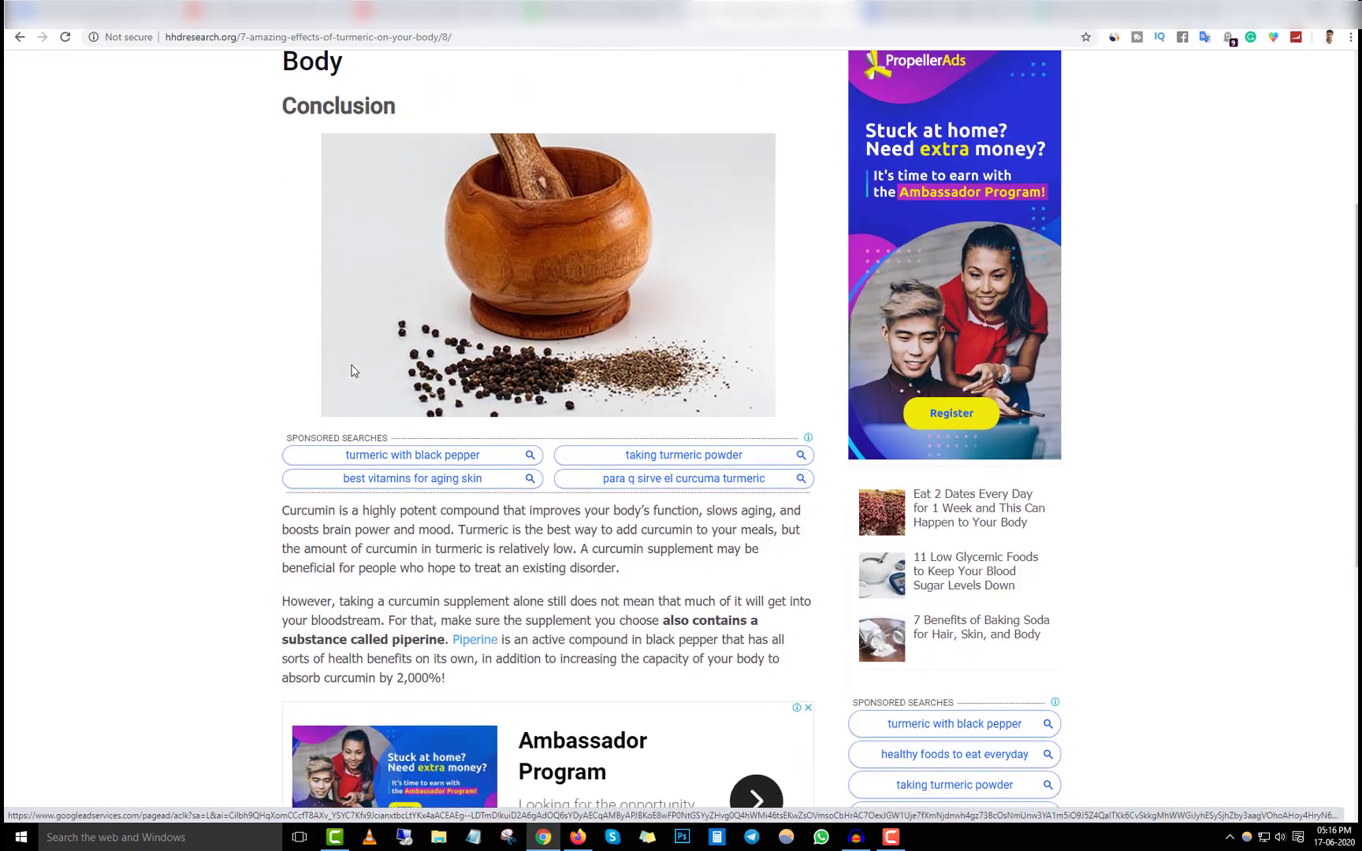
{"action": "left_click", "coordinate": [301, 781]}
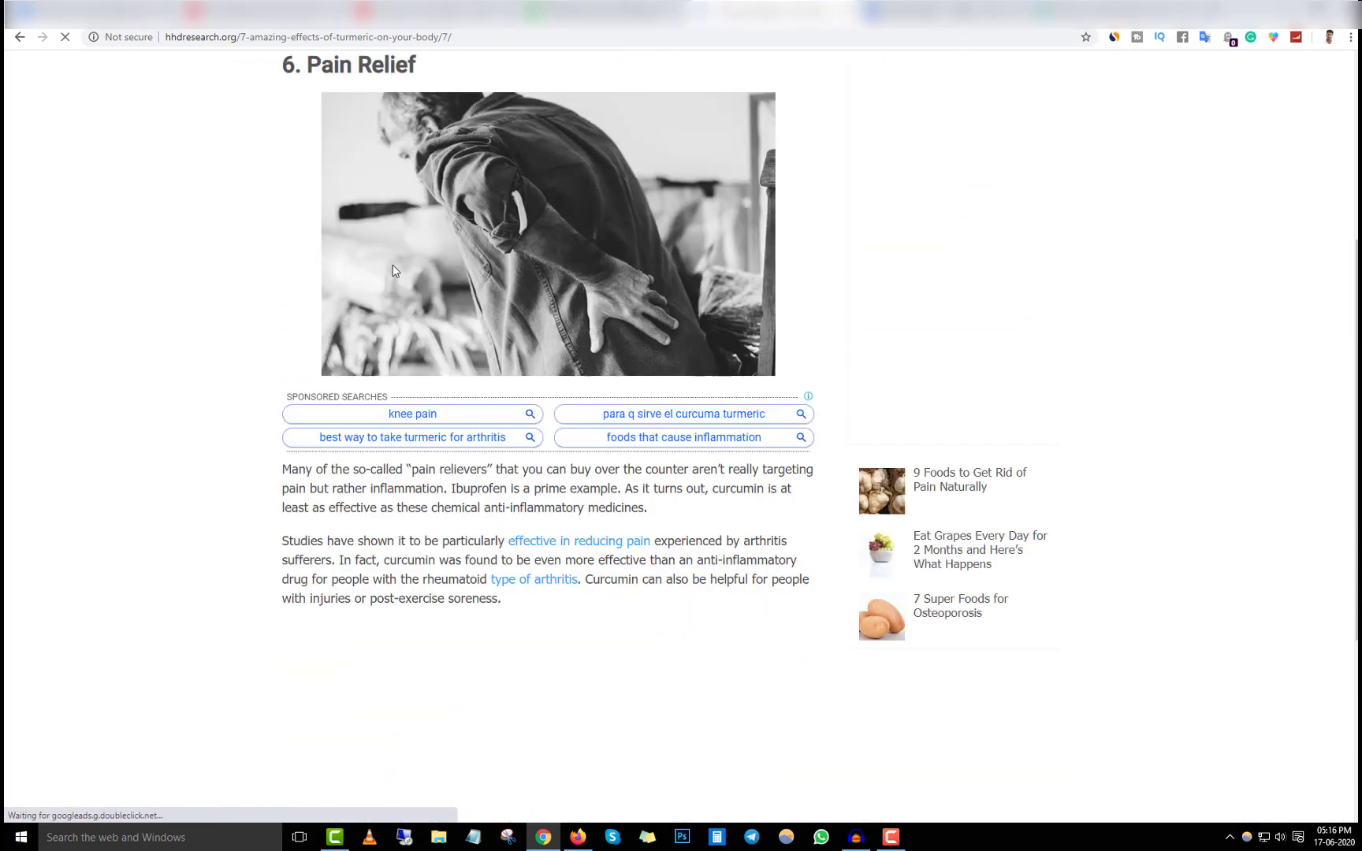
{"action": "scroll", "coordinate": [387, 188], "scroll_direction": "up", "scroll_amount": 2}
{"action": "left_click", "coordinate": [954, 11]}
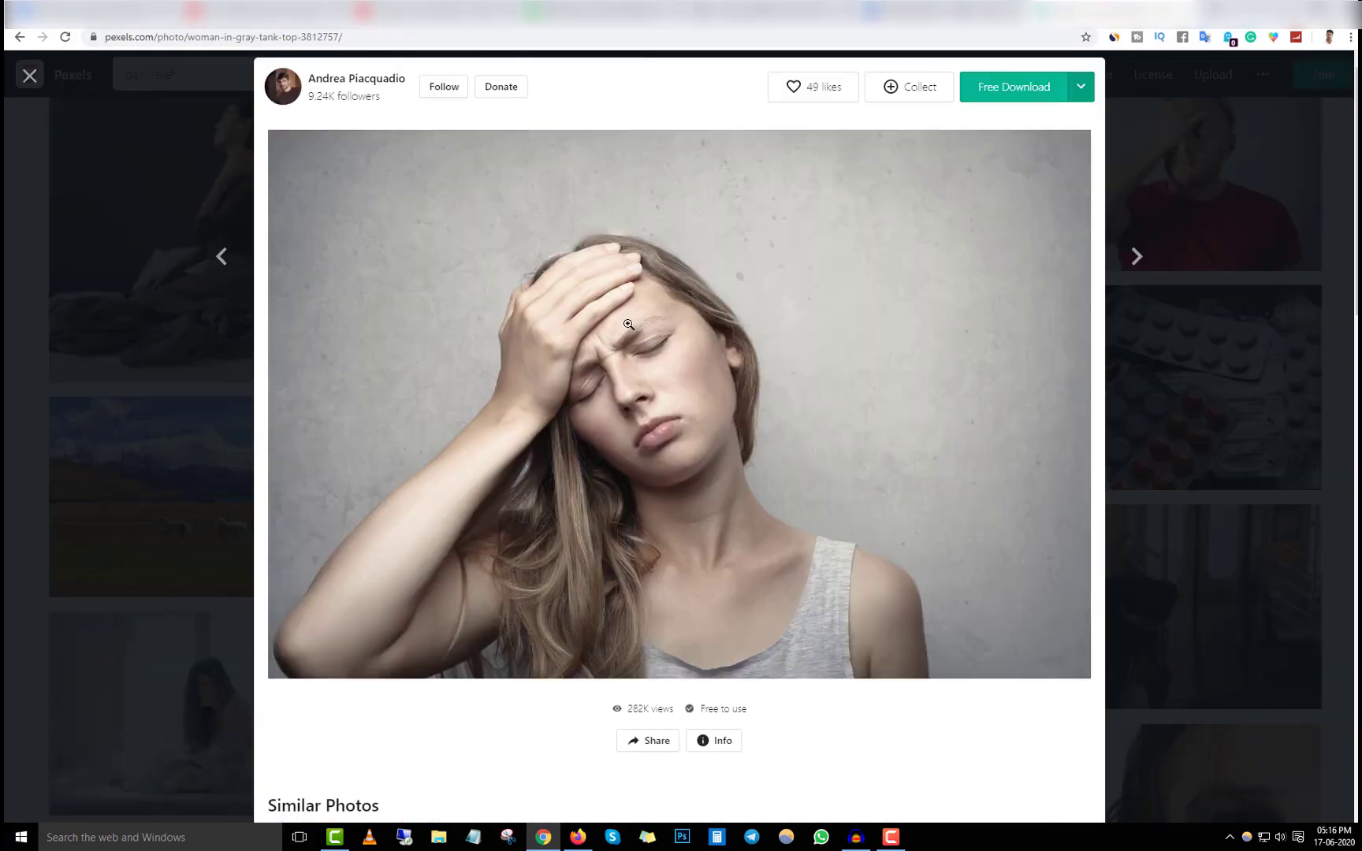
- Switch to the Canva design, shift the woman photo aside, and enlarge the spice spoons photo to sit in the canvas's lower-left corner
{"action": "left_click", "coordinate": [887, 17]}
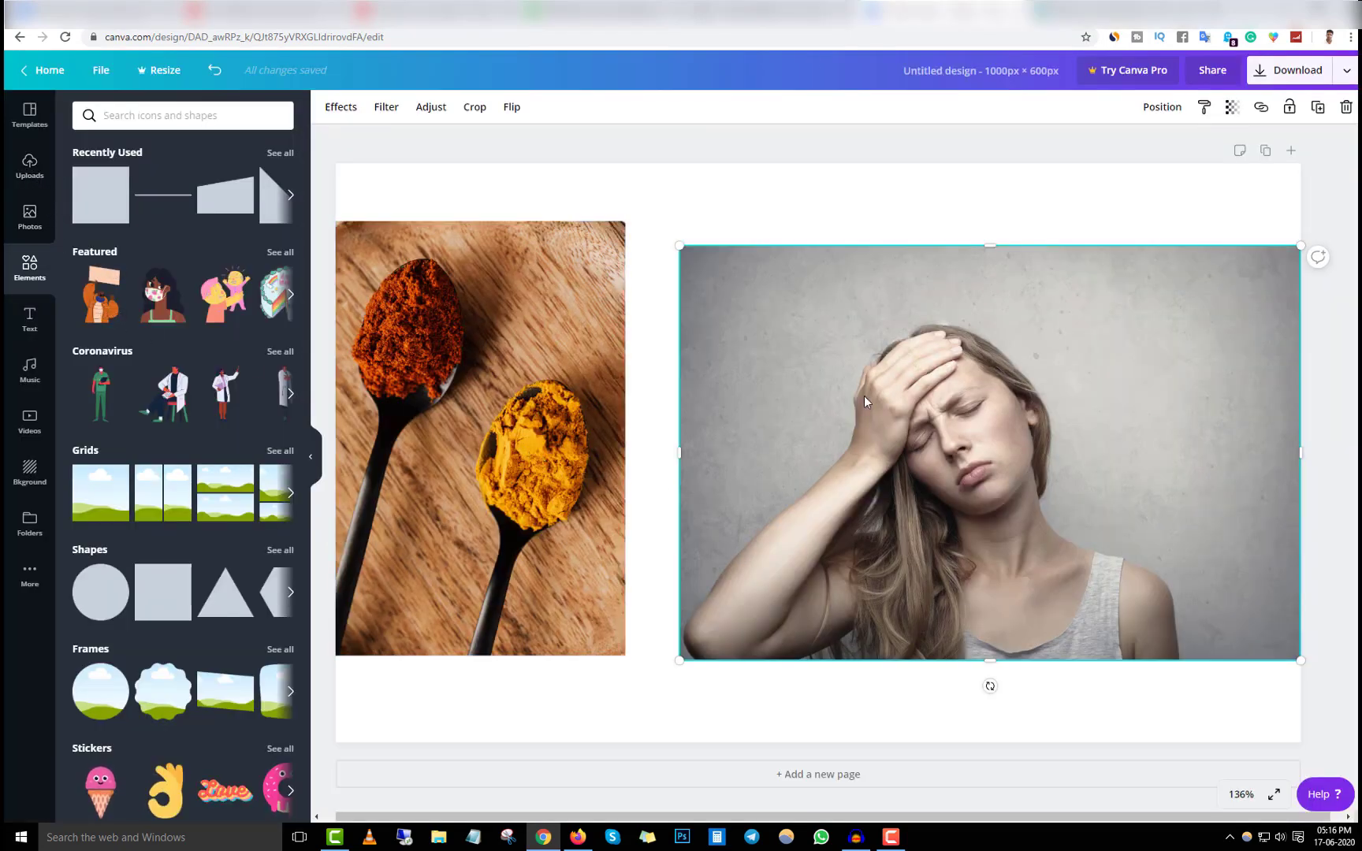
{"action": "left_click", "coordinate": [477, 674]}
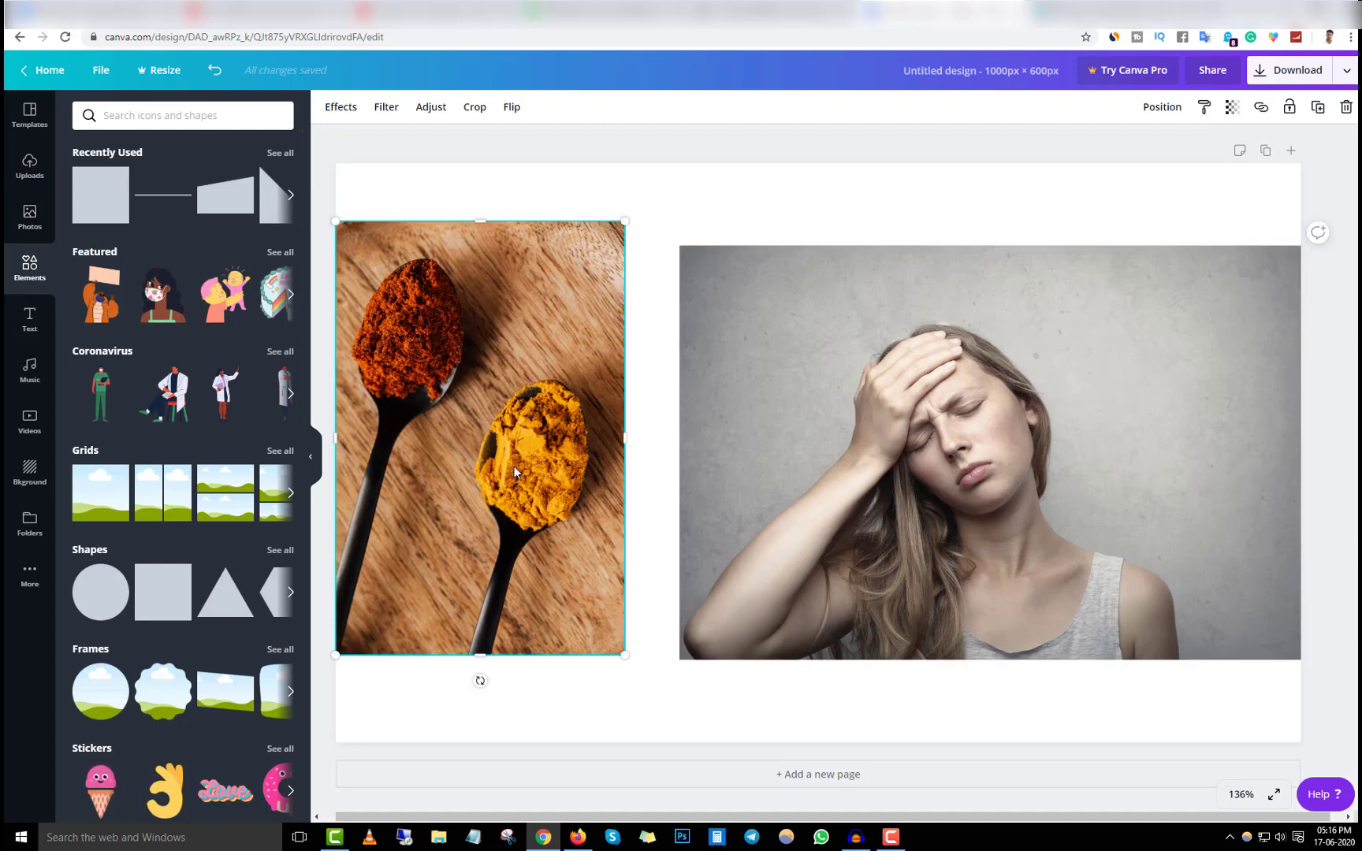
{"action": "left_click_drag", "start_coordinate": [878, 496], "coordinate": [1012, 496]}
{"action": "left_click_drag", "start_coordinate": [505, 546], "coordinate": [559, 574]}
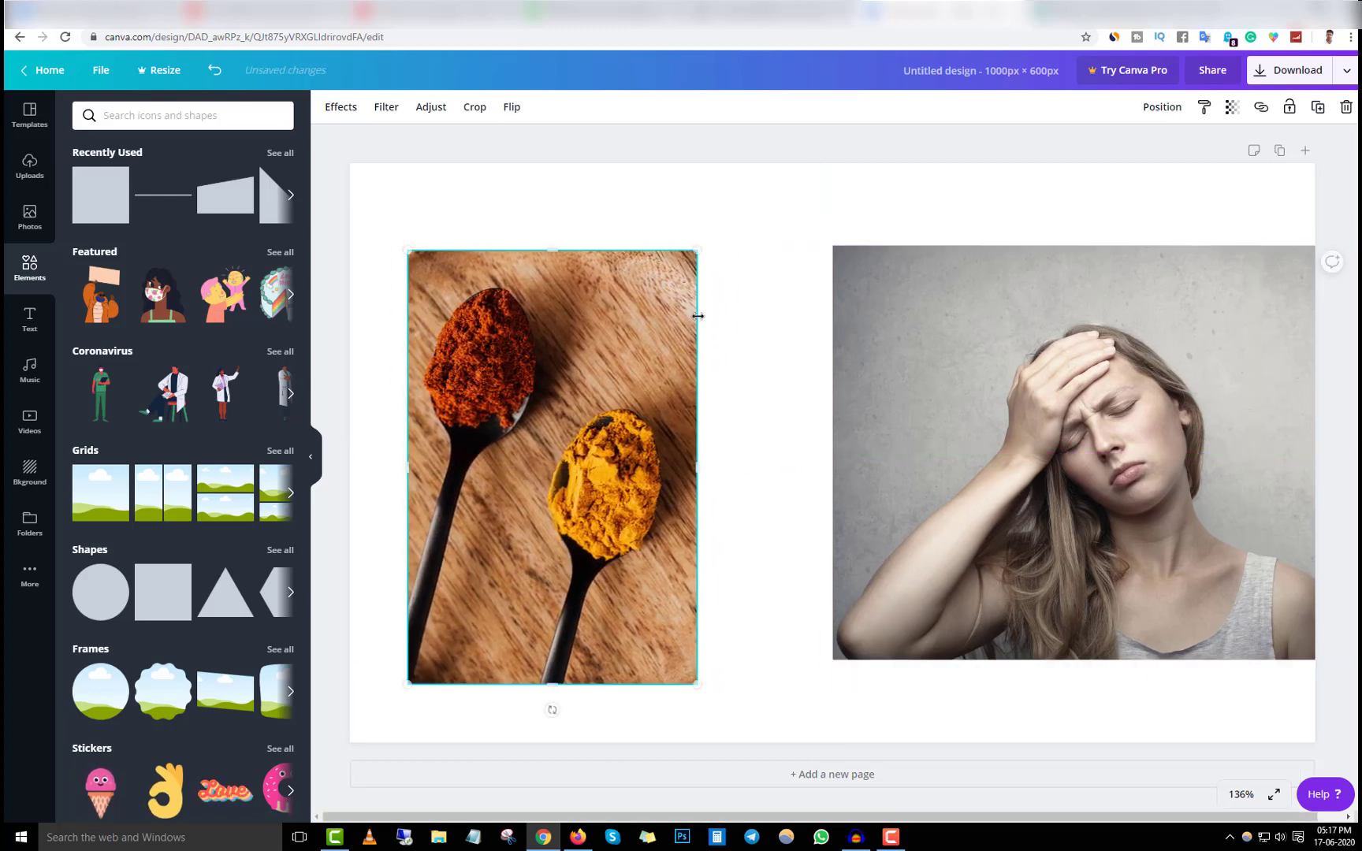
{"action": "left_click_drag", "start_coordinate": [693, 250], "coordinate": [788, 180]}
{"action": "mouse_move", "coordinate": [630, 343]}
{"action": "left_mouse_down"}
{"action": "mouse_move", "coordinate": [614, 386]}
{"action": "mouse_move", "coordinate": [635, 364]}
{"action": "left_mouse_up"}
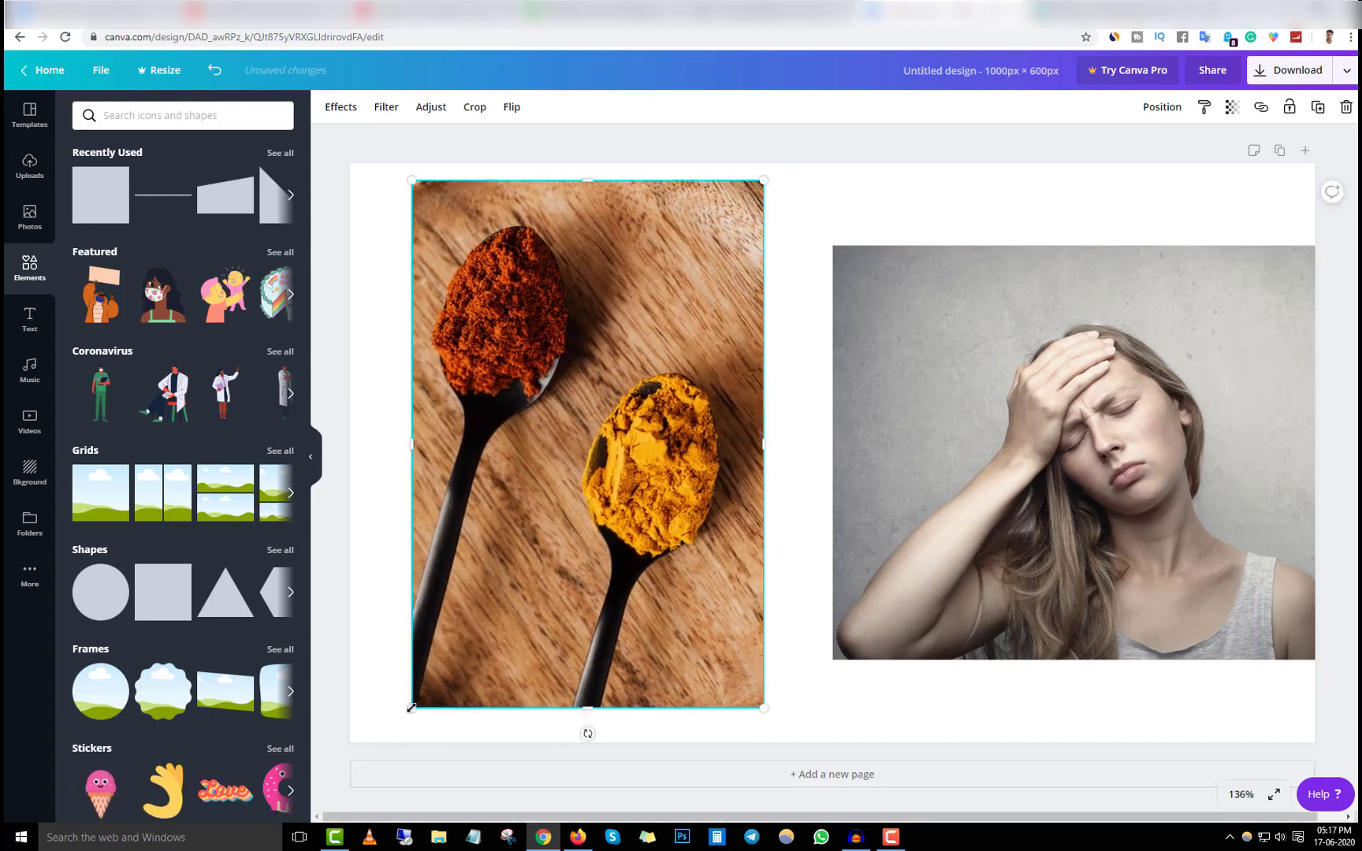
{"action": "left_click_drag", "start_coordinate": [410, 708], "coordinate": [377, 745]}
{"action": "left_click_drag", "start_coordinate": [559, 635], "coordinate": [532, 645]}
- Enlarge the woman photo to about 882 × 588 and align it with the top and right edges of the spoons photo
{"action": "left_click", "coordinate": [960, 502]}
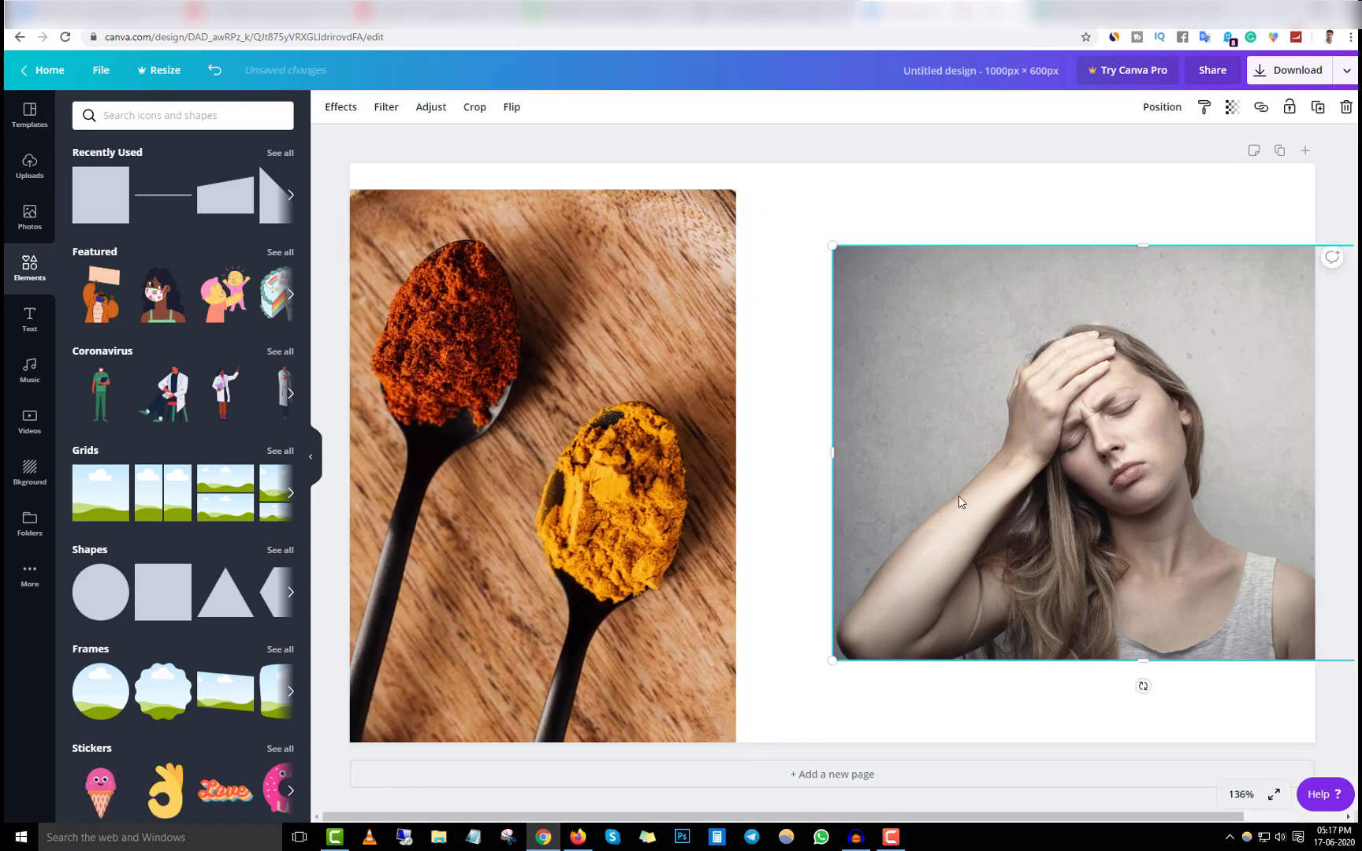
{"action": "left_click_drag", "start_coordinate": [808, 693], "coordinate": [706, 784]}
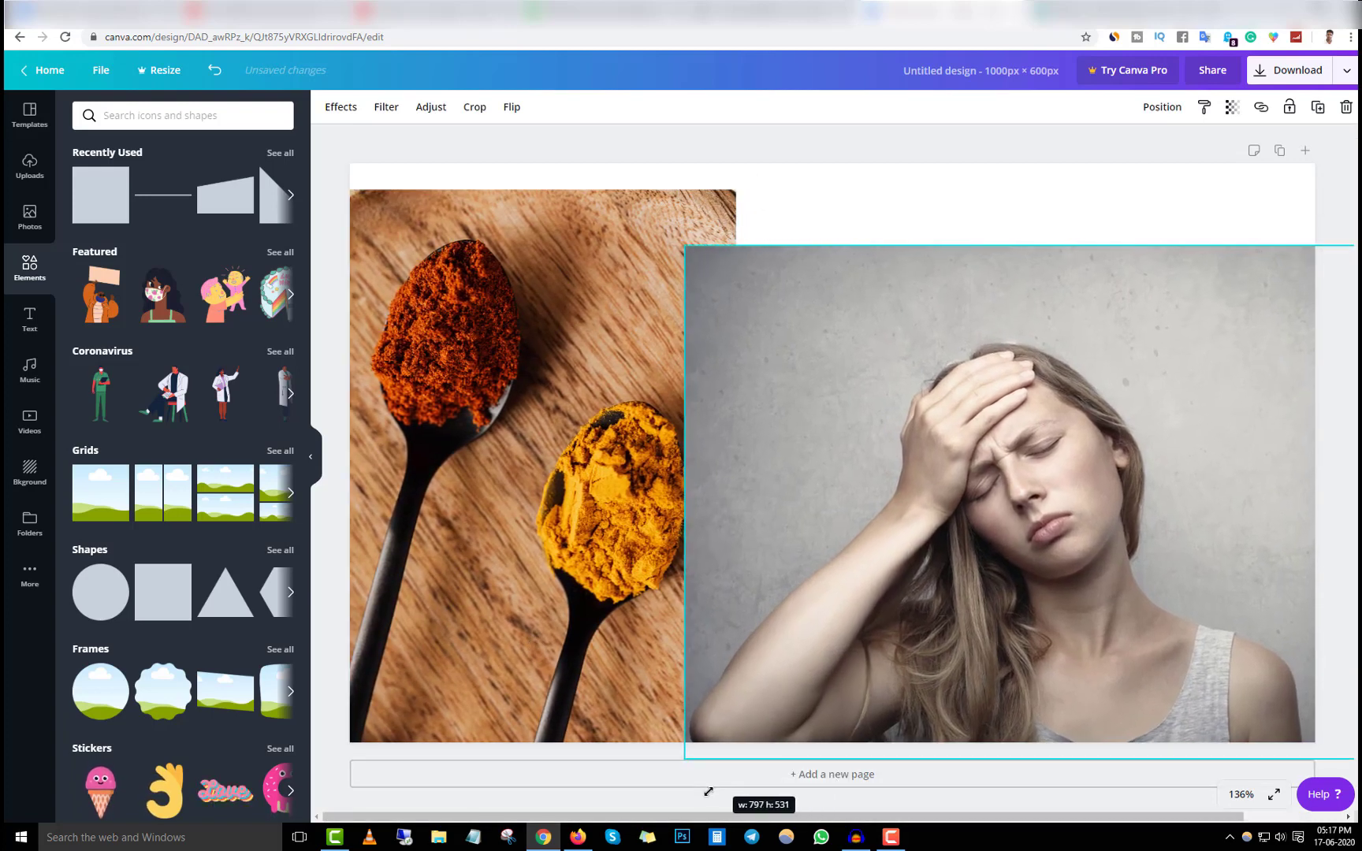
{"action": "left_click_drag", "start_coordinate": [1079, 493], "coordinate": [1140, 432]}
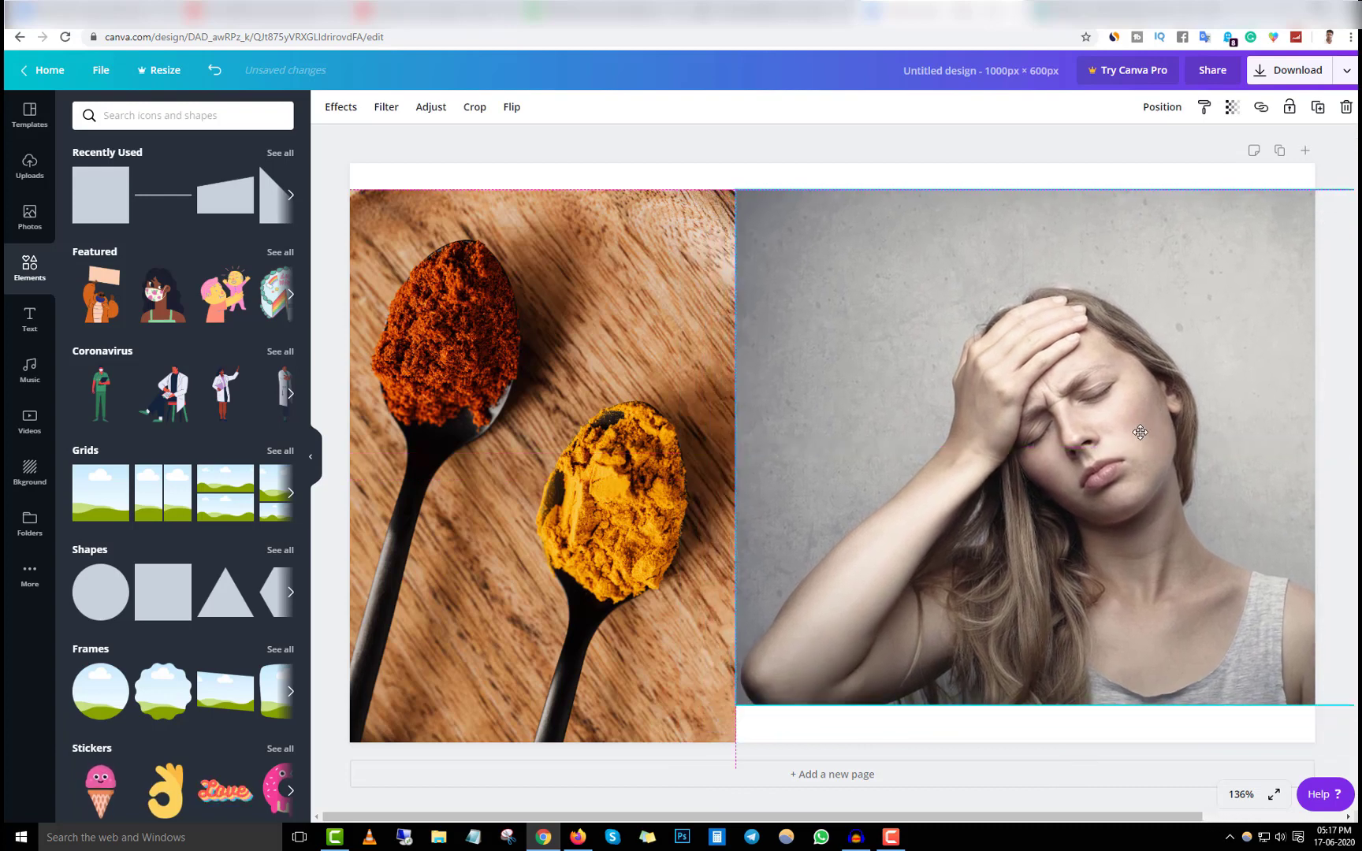
{"action": "left_click_drag", "start_coordinate": [734, 706], "coordinate": [658, 751]}
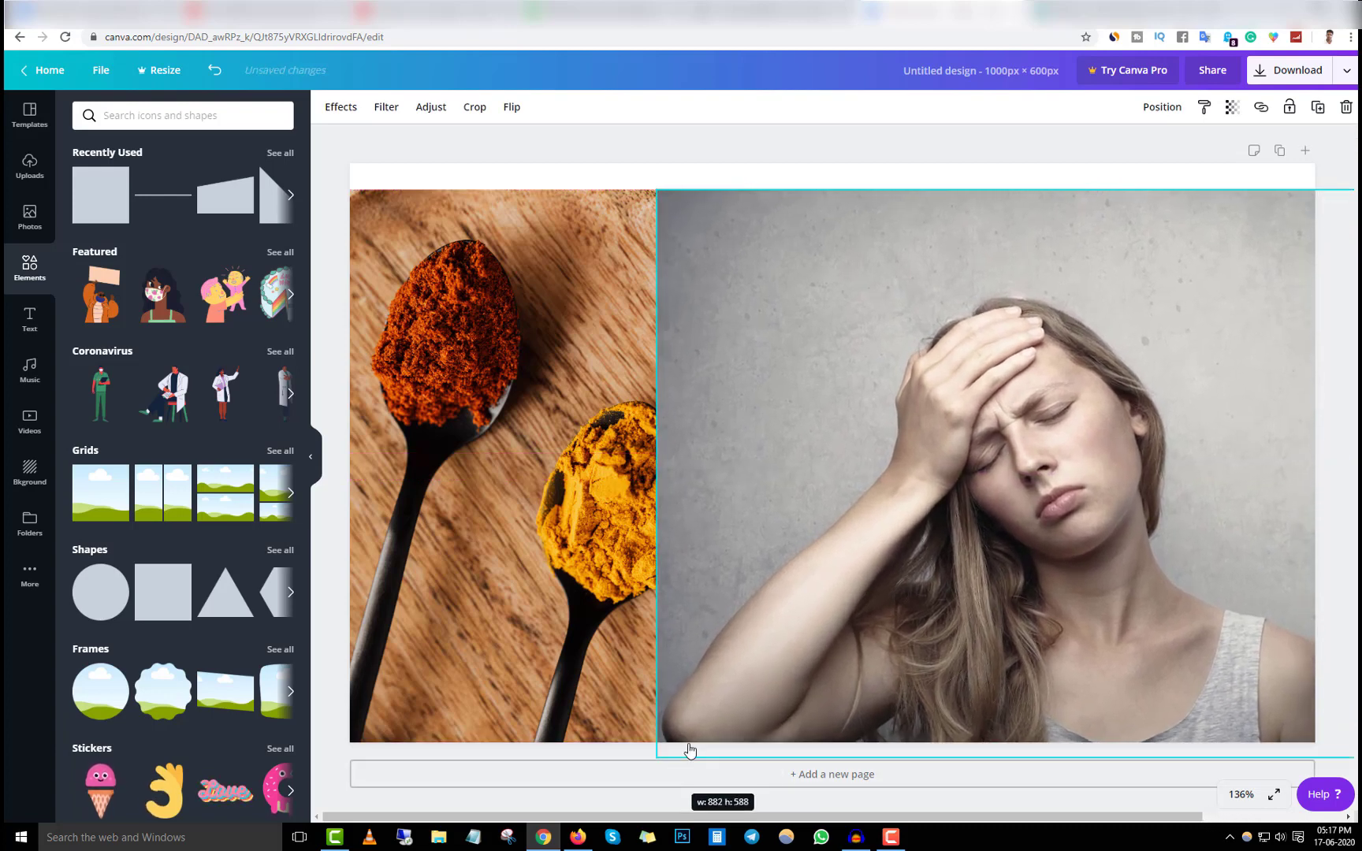
{"action": "left_click_drag", "start_coordinate": [845, 632], "coordinate": [918, 632]}
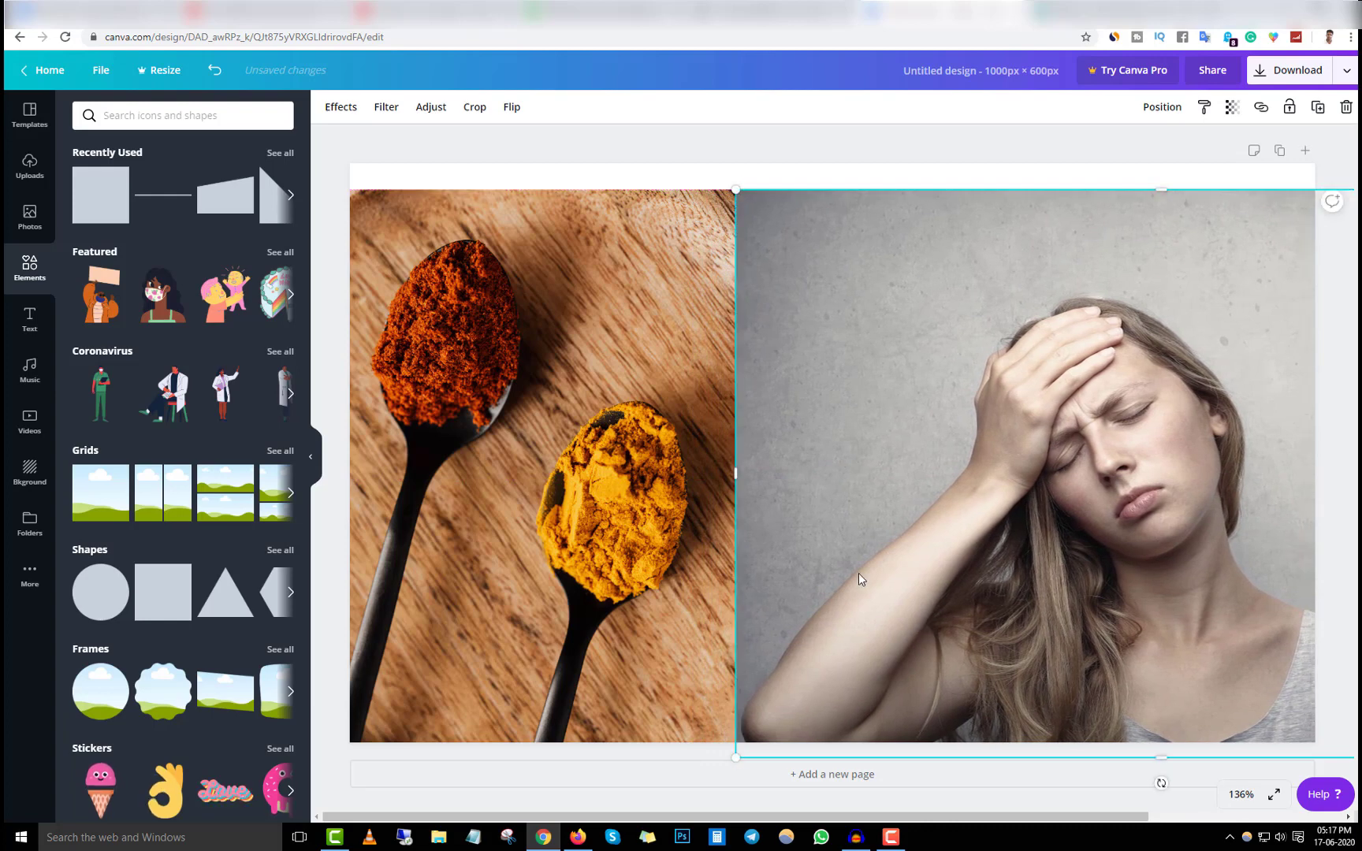
- Lower both photos to the same height, leaving a blank white strip across the top of the canvas
{"action": "left_click_drag", "start_coordinate": [536, 522], "coordinate": [536, 601]}
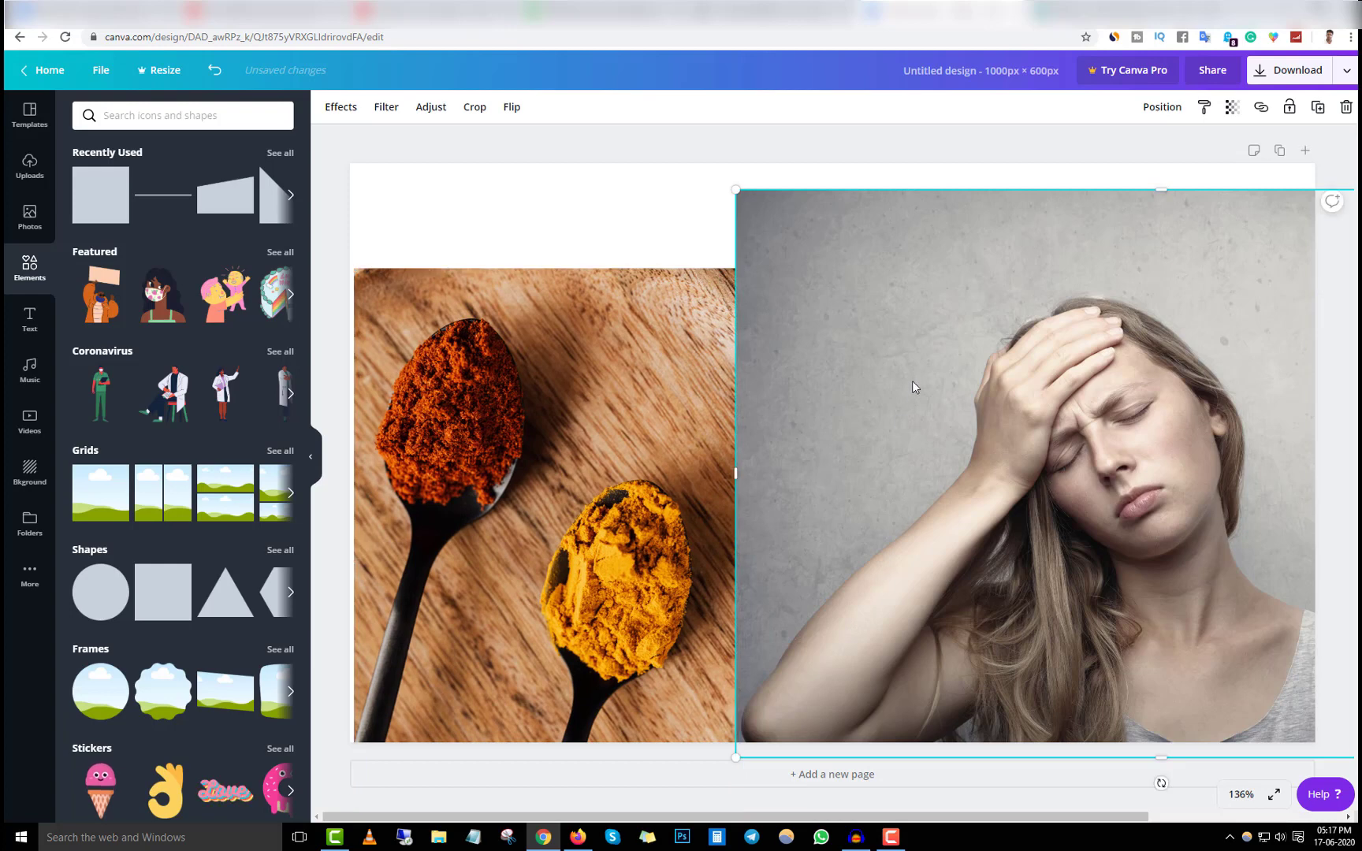
{"action": "mouse_move", "coordinate": [496, 433]}
{"action": "left_mouse_down"}
{"action": "mouse_move", "coordinate": [491, 372]}
{"action": "mouse_move", "coordinate": [502, 407]}
{"action": "left_mouse_up"}
{"action": "left_click_drag", "start_coordinate": [594, 451], "coordinate": [594, 453]}
{"action": "left_click_drag", "start_coordinate": [872, 395], "coordinate": [869, 450]}
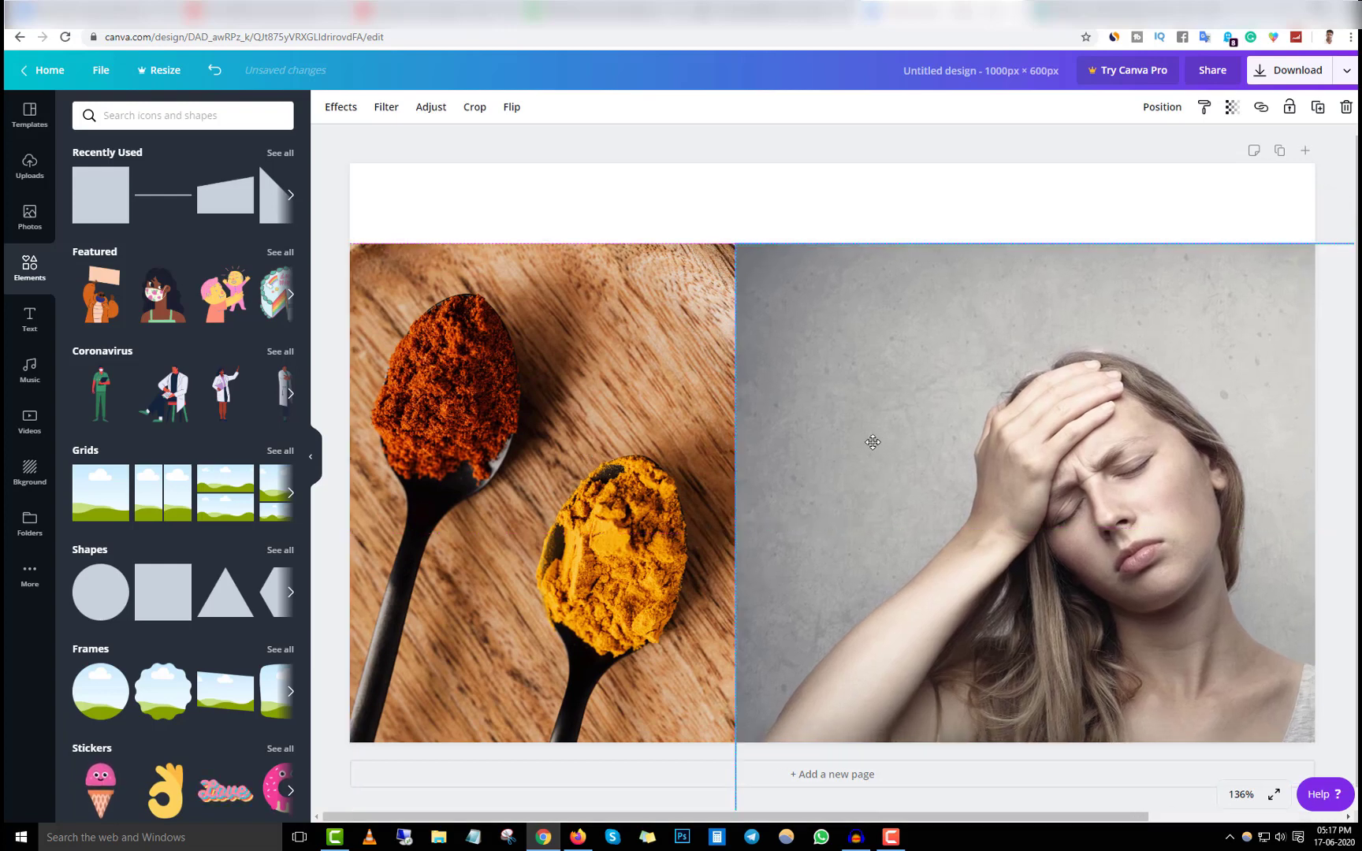
{"action": "left_click", "coordinate": [334, 313]}
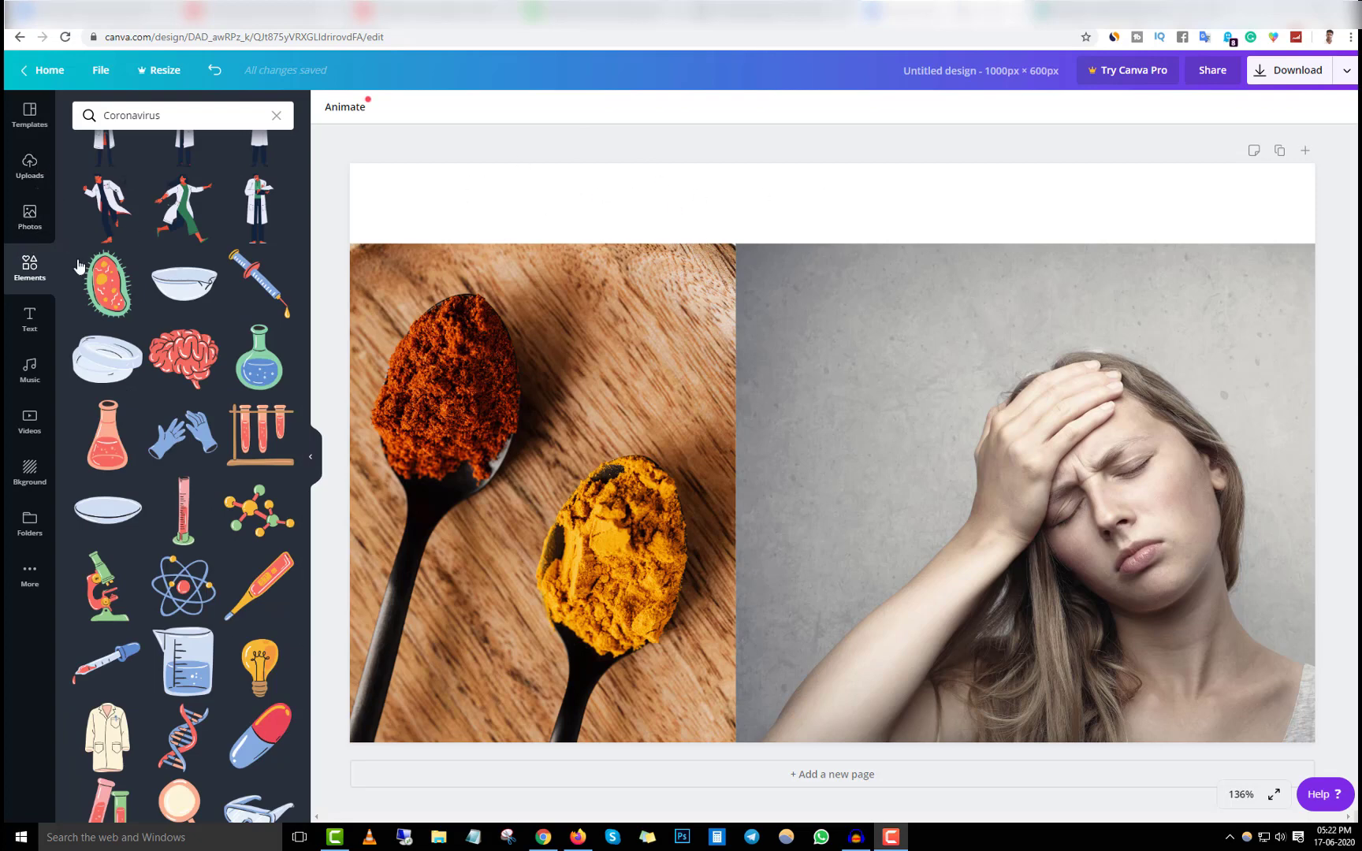
- Look through the complete Shapes collection in Canva's elements and add a thin rectangular outline frame to the design
{"action": "left_click", "coordinate": [47, 276]}
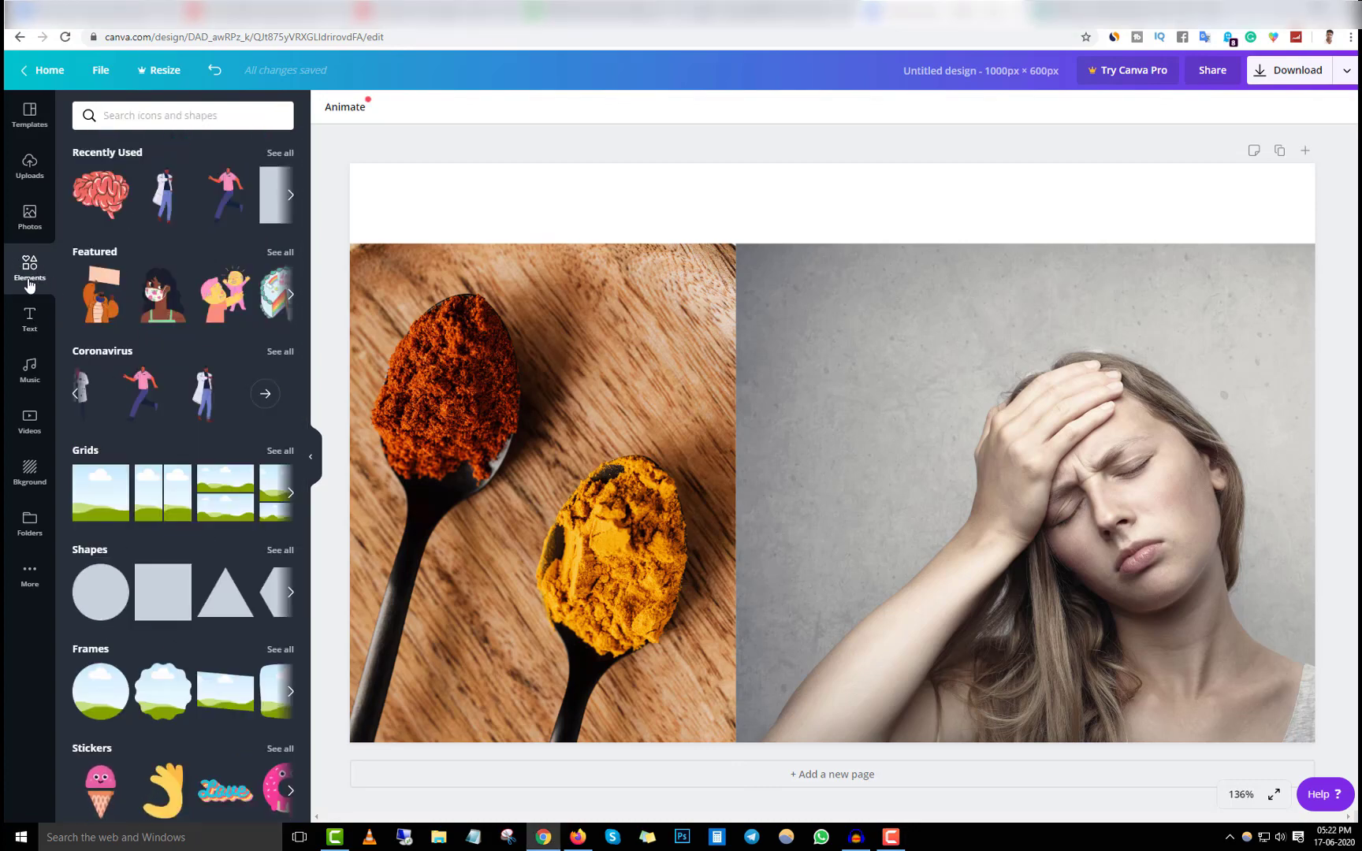
{"action": "scroll", "coordinate": [225, 473], "scroll_direction": "down", "scroll_amount": 3}
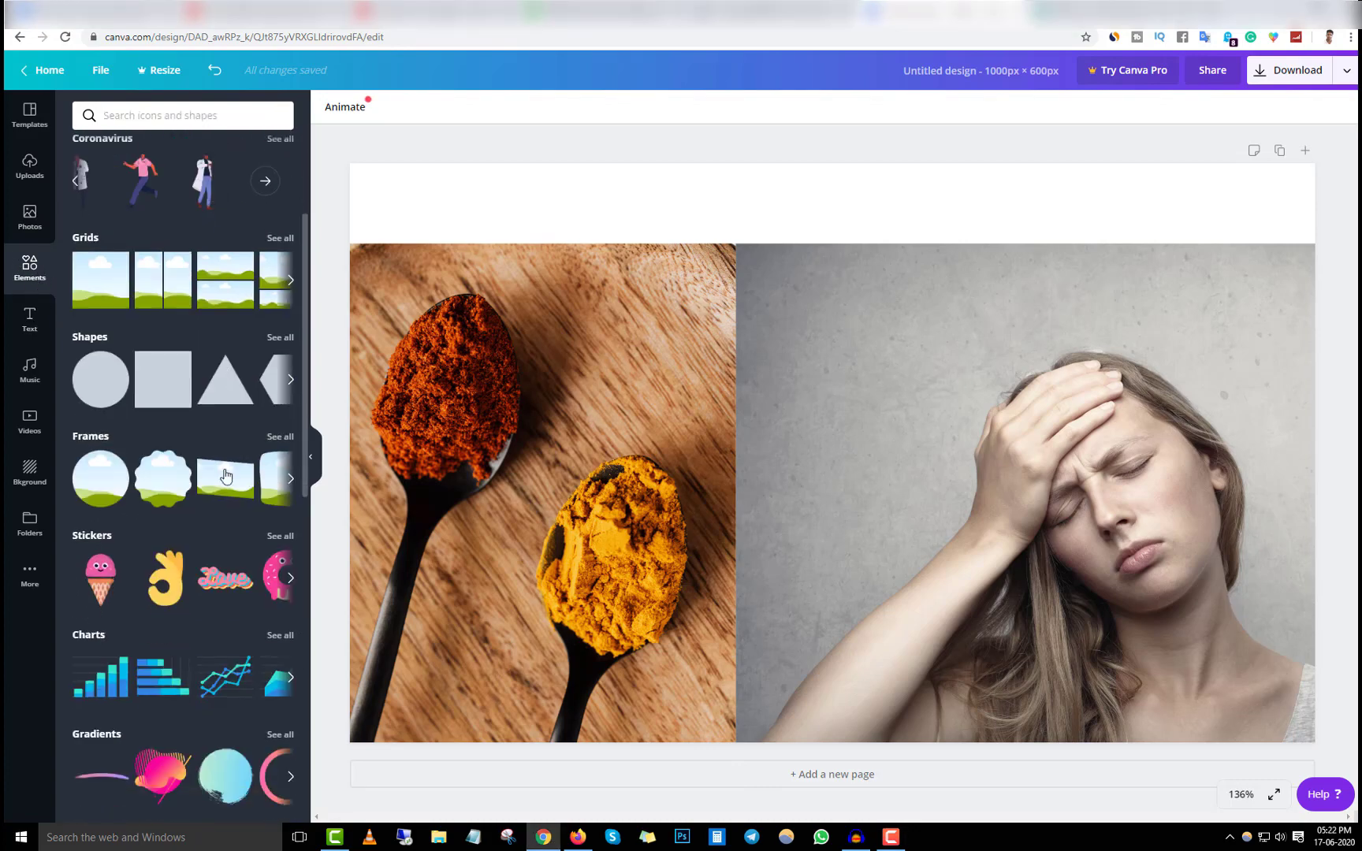
{"action": "left_click", "coordinate": [290, 381]}
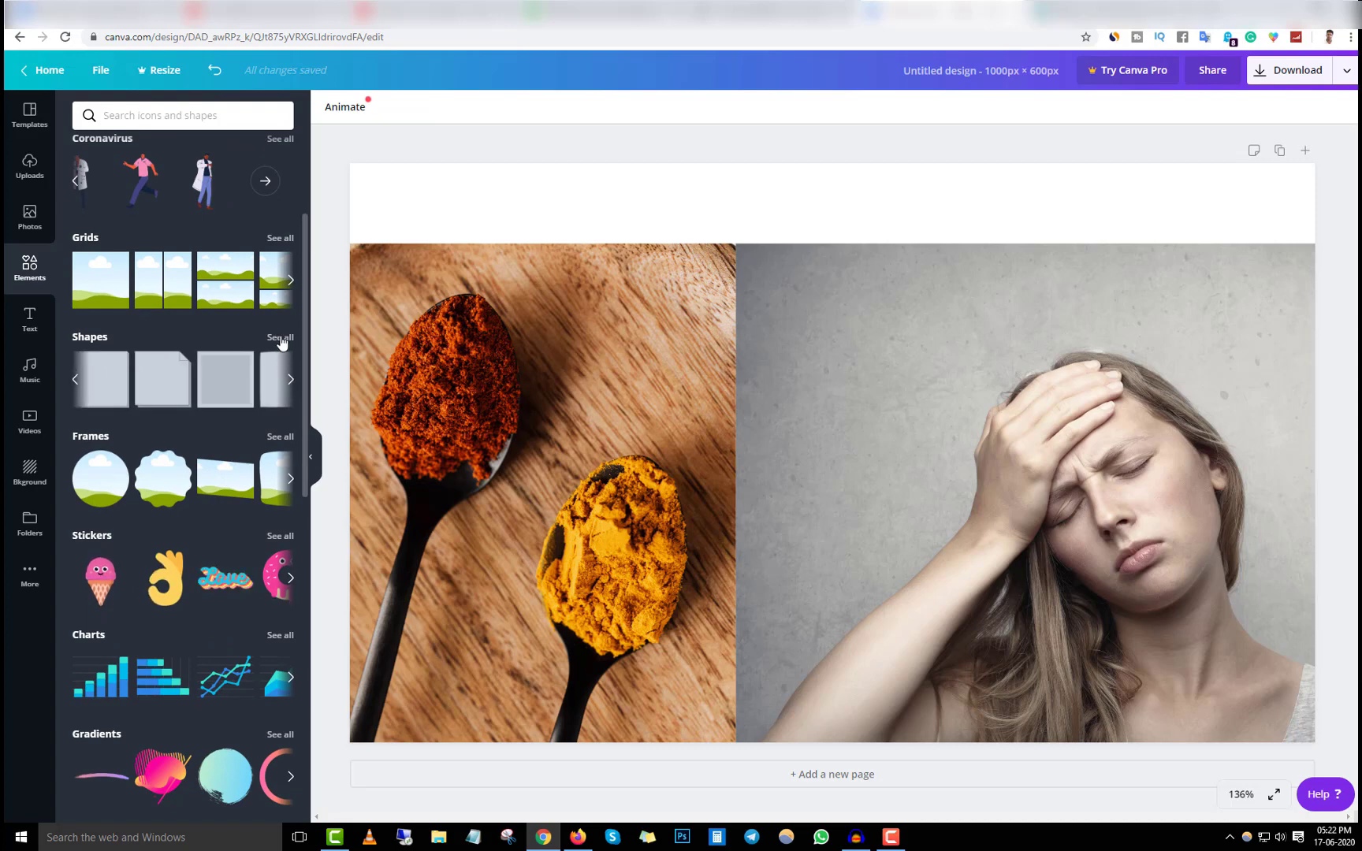
{"action": "left_click", "coordinate": [280, 336]}
{"action": "scroll", "coordinate": [190, 499], "scroll_direction": "down", "scroll_amount": 3}
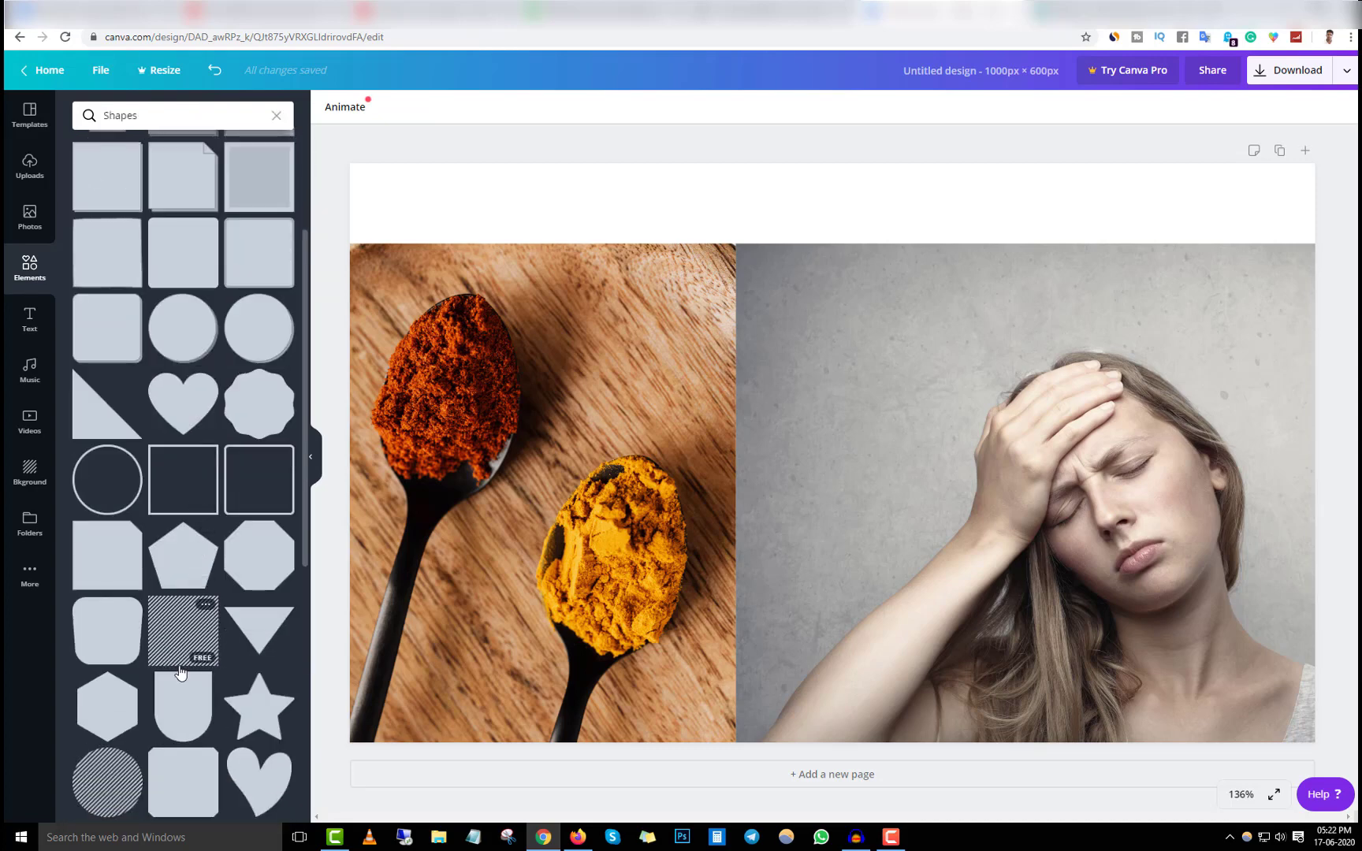
{"action": "scroll", "coordinate": [183, 648], "scroll_direction": "down", "scroll_amount": 6}
{"action": "scroll", "coordinate": [183, 649], "scroll_direction": "down", "scroll_amount": 15}
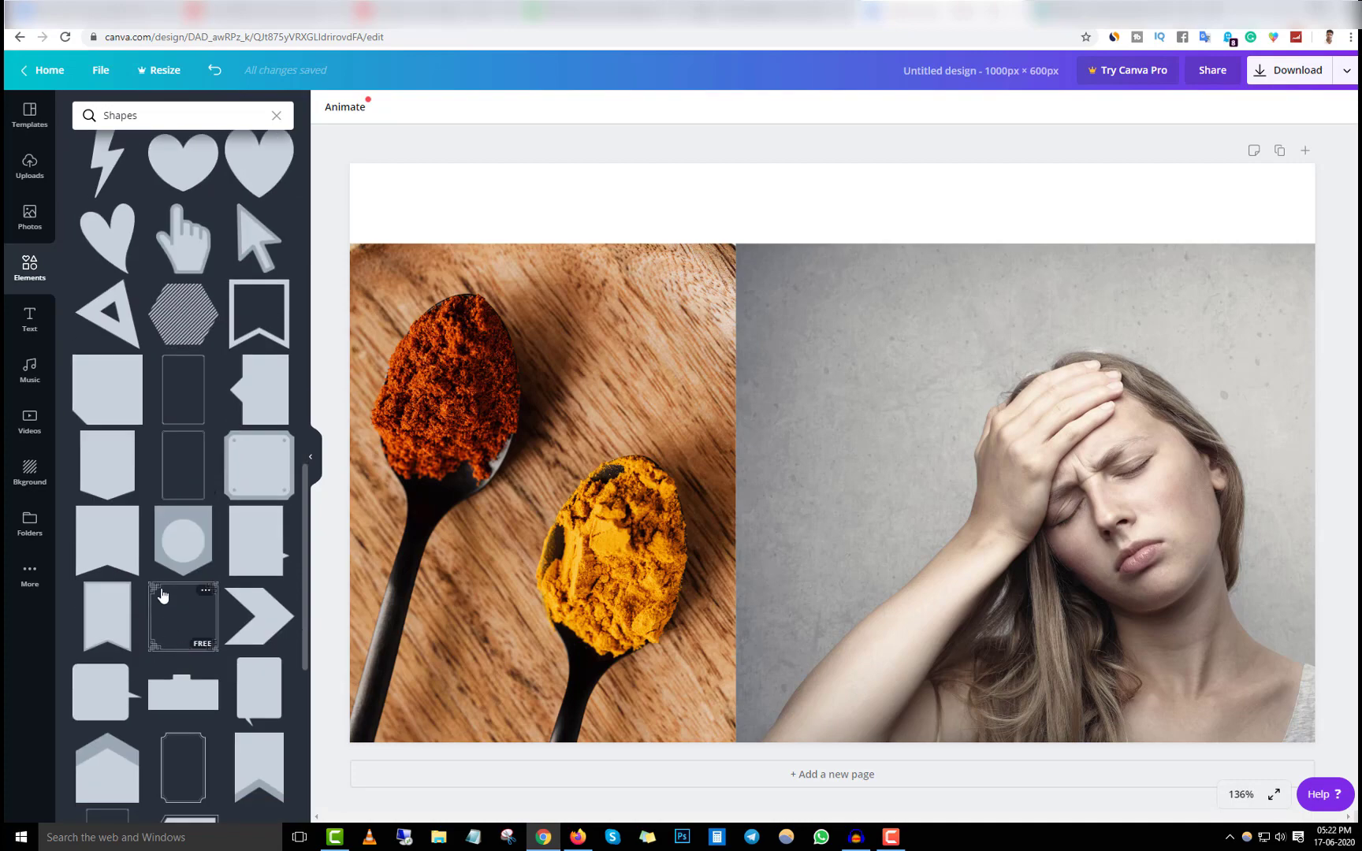
{"action": "scroll", "coordinate": [161, 591], "scroll_direction": "down", "scroll_amount": 4}
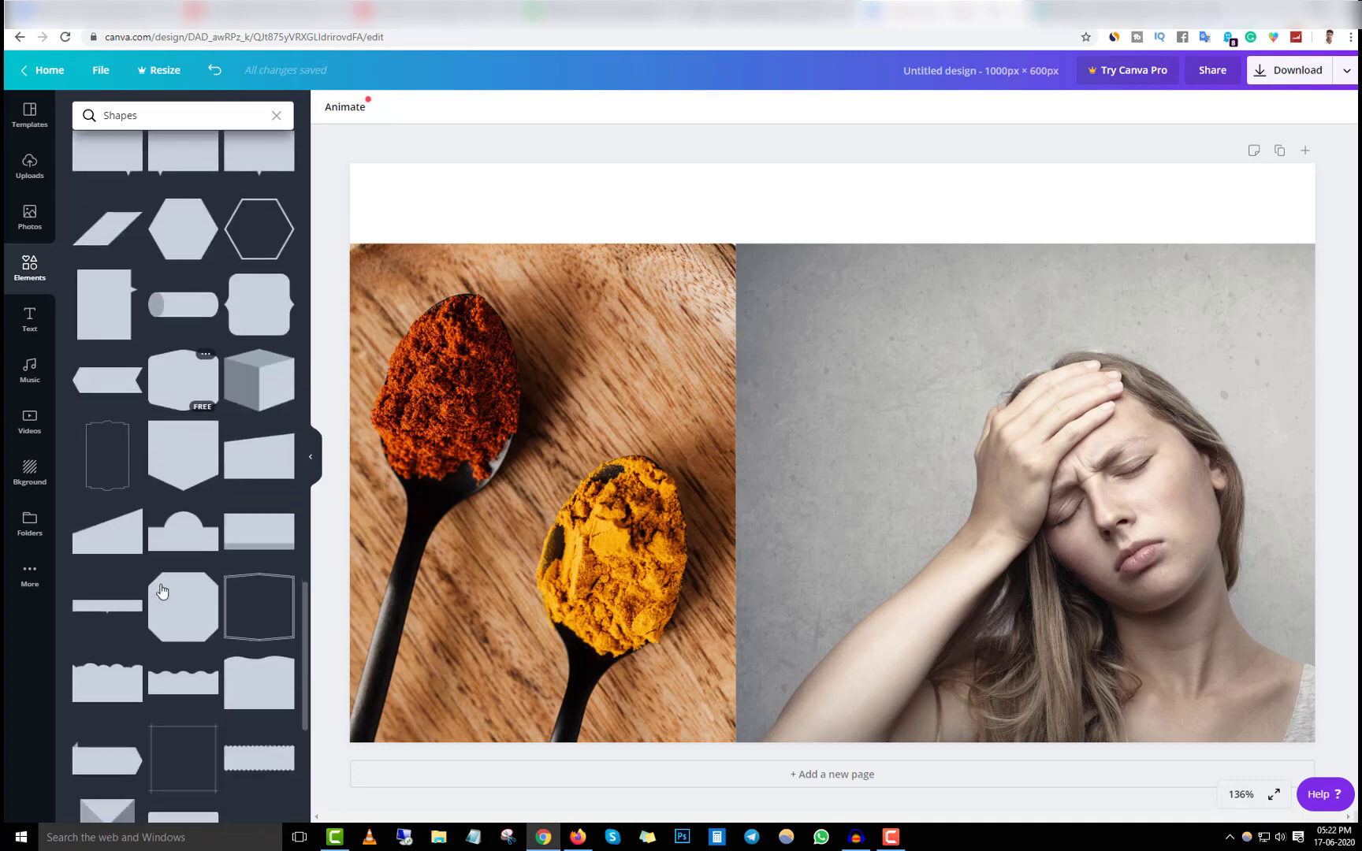
{"action": "scroll", "coordinate": [161, 591], "scroll_direction": "up", "scroll_amount": 15}
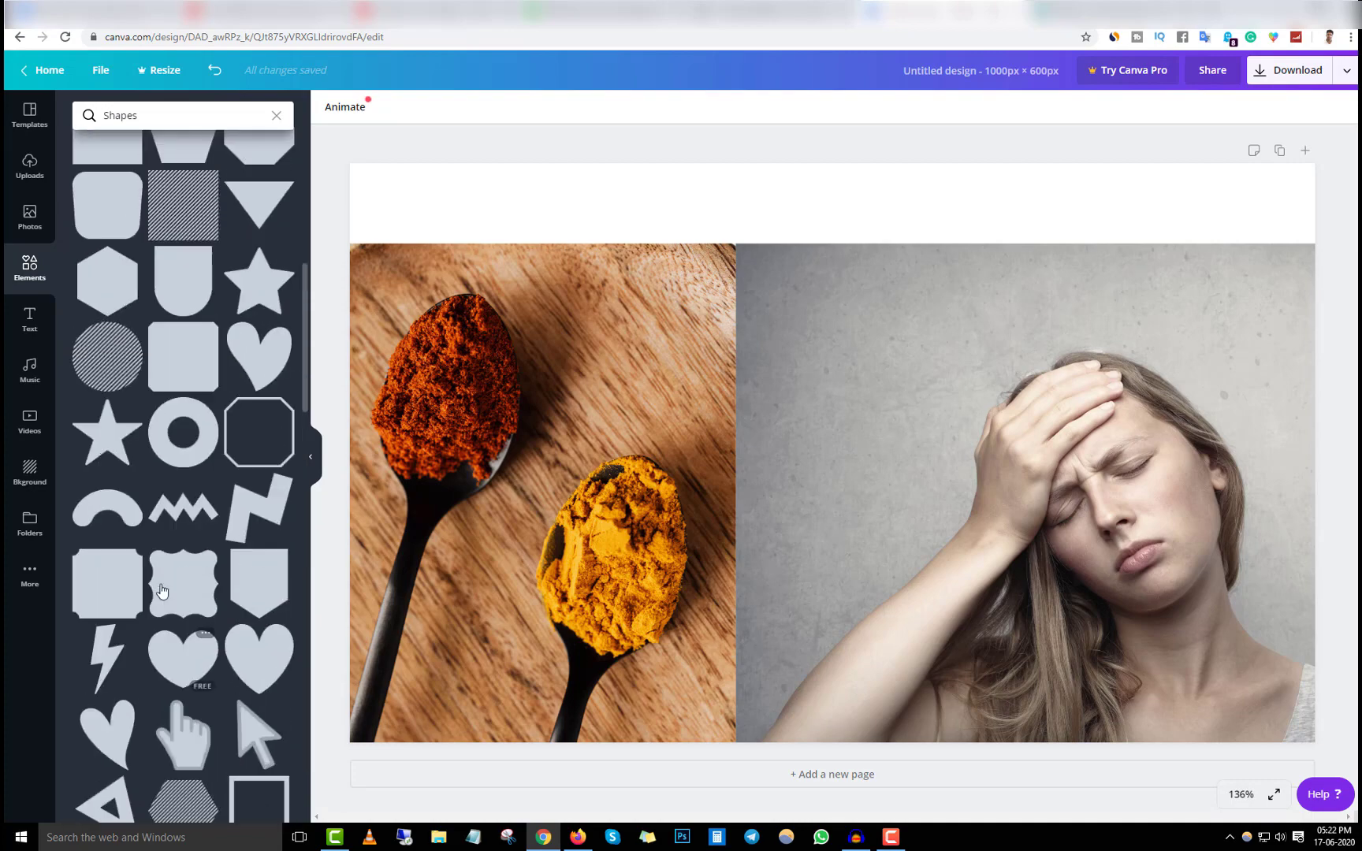
{"action": "scroll", "coordinate": [160, 590], "scroll_direction": "down", "scroll_amount": 10}
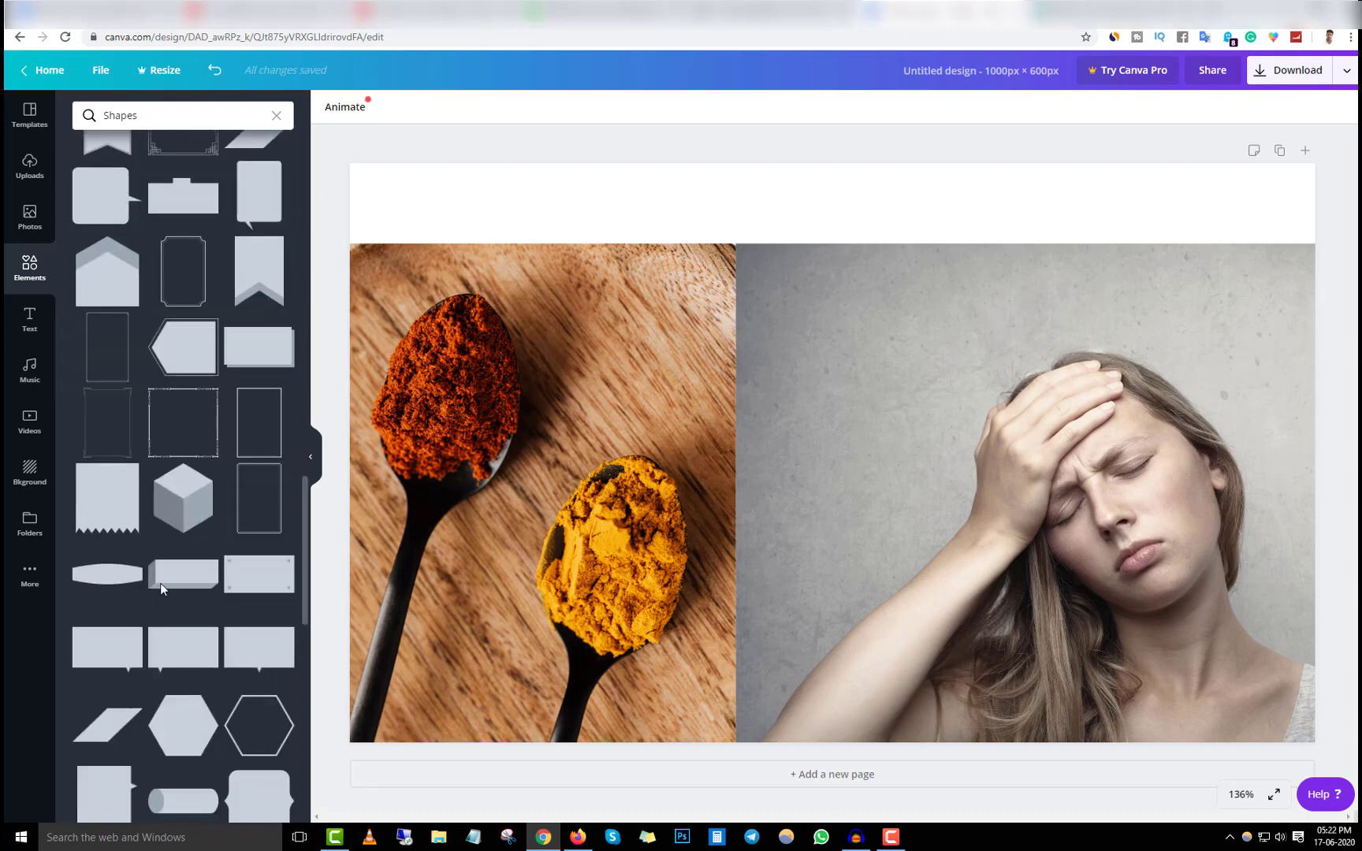
{"action": "left_click", "coordinate": [259, 424]}
- Stretch the outline frame to all four canvas edges so it borders the whole 1000 × 600 px design
{"action": "left_click_drag", "start_coordinate": [813, 482], "coordinate": [1315, 460]}
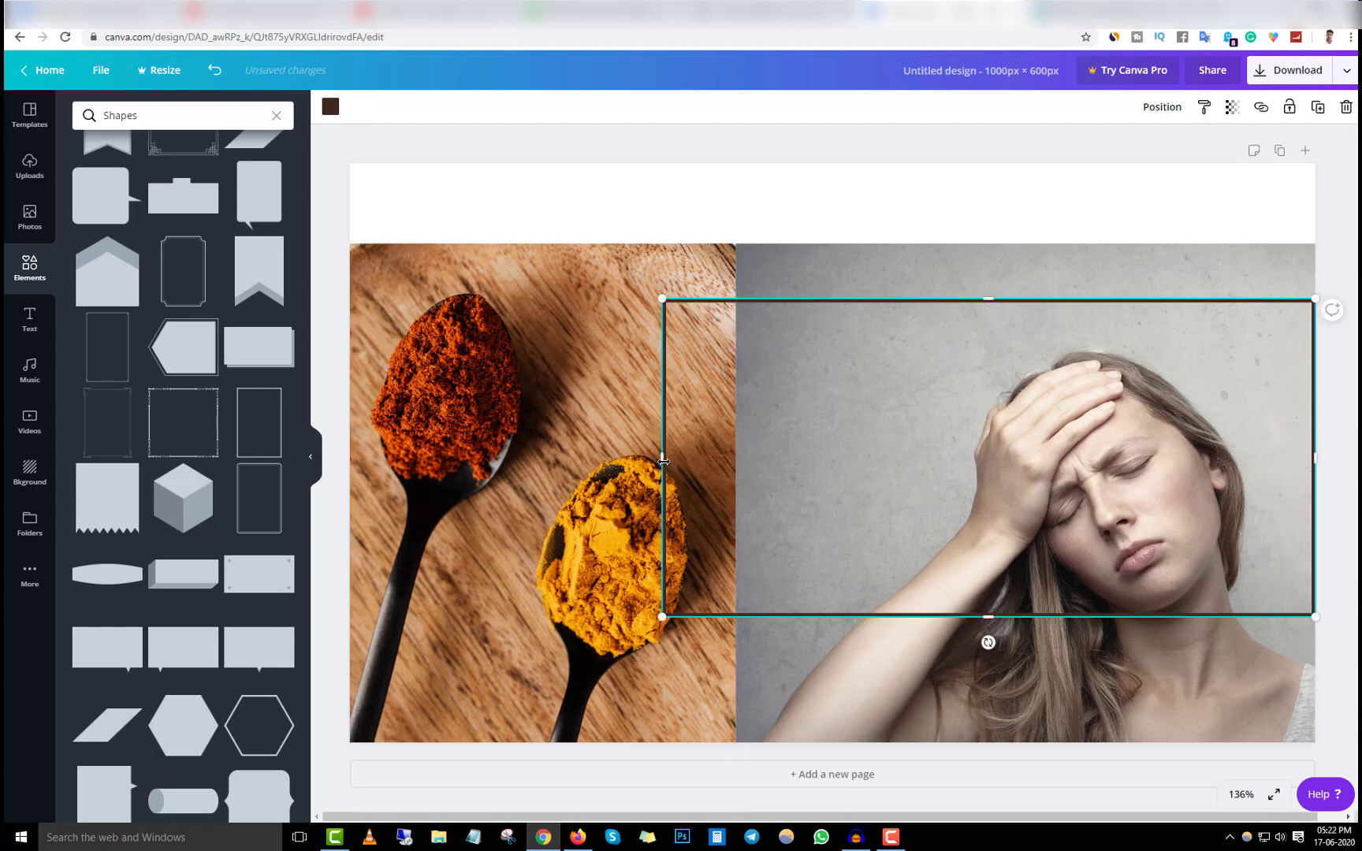
{"action": "left_click_drag", "start_coordinate": [668, 466], "coordinate": [361, 466]}
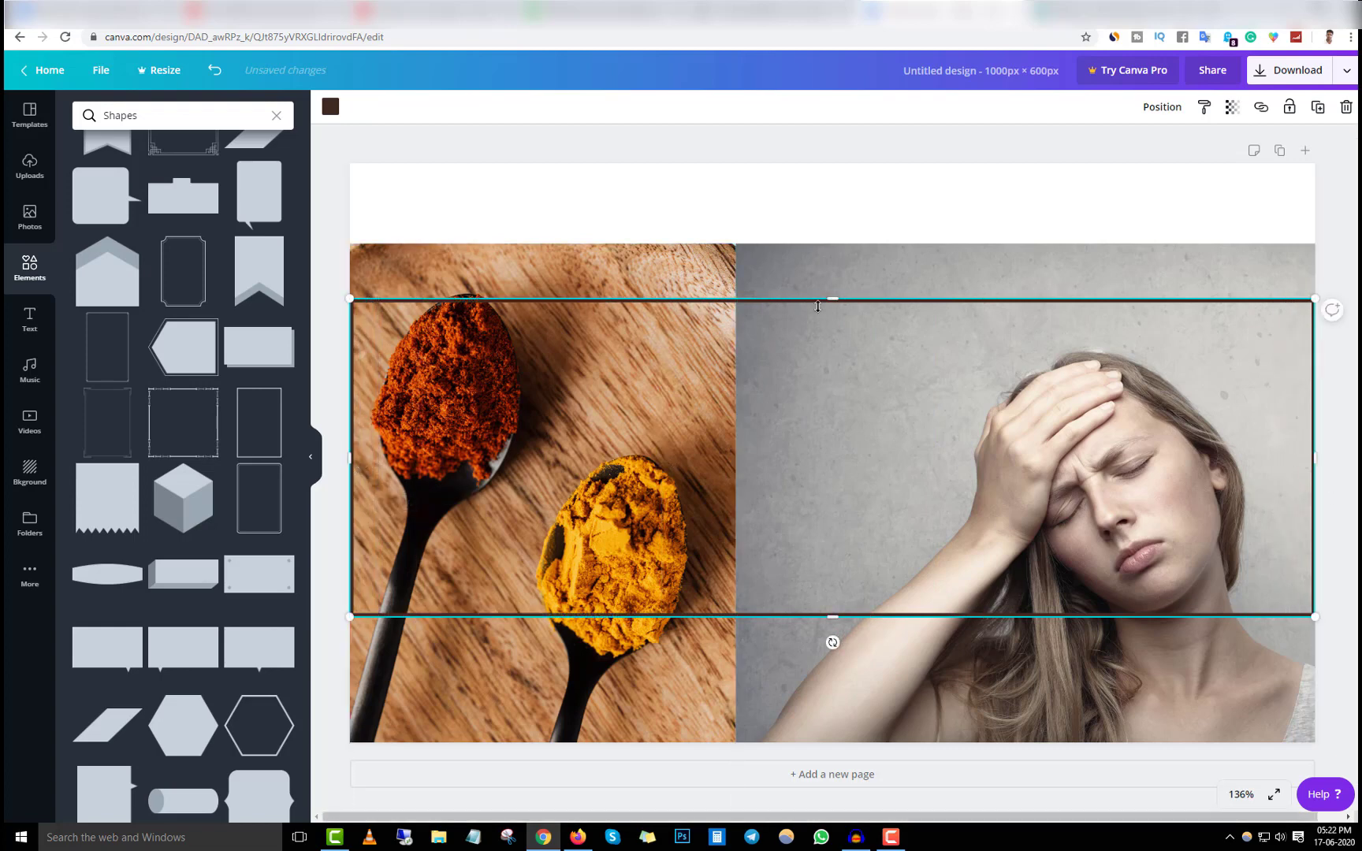
{"action": "left_click_drag", "start_coordinate": [834, 277], "coordinate": [833, 164]}
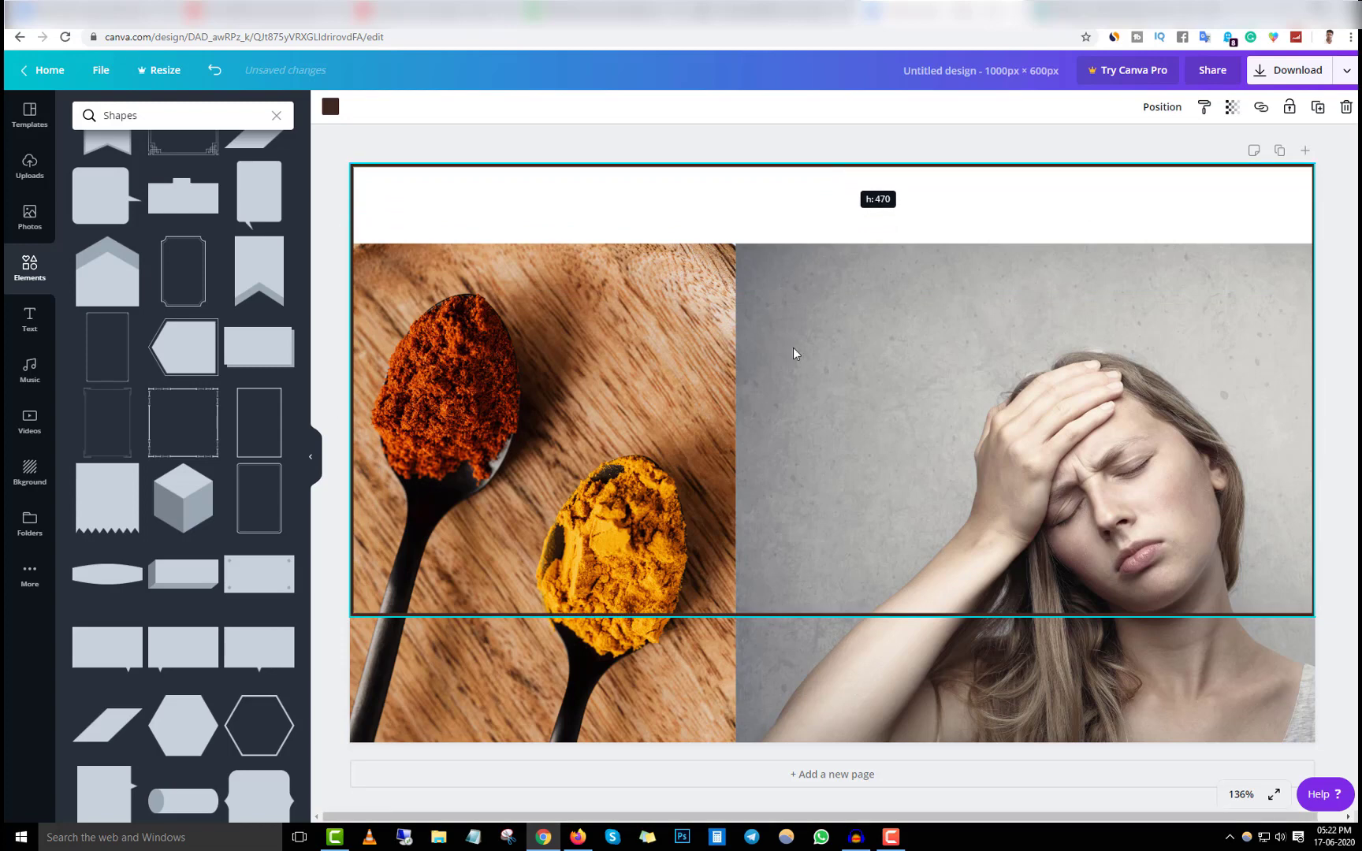
{"action": "left_click_drag", "start_coordinate": [836, 665], "coordinate": [837, 761]}
- Recolor the border frame with a custom pure red, #ff0000
{"action": "left_click", "coordinate": [330, 107]}
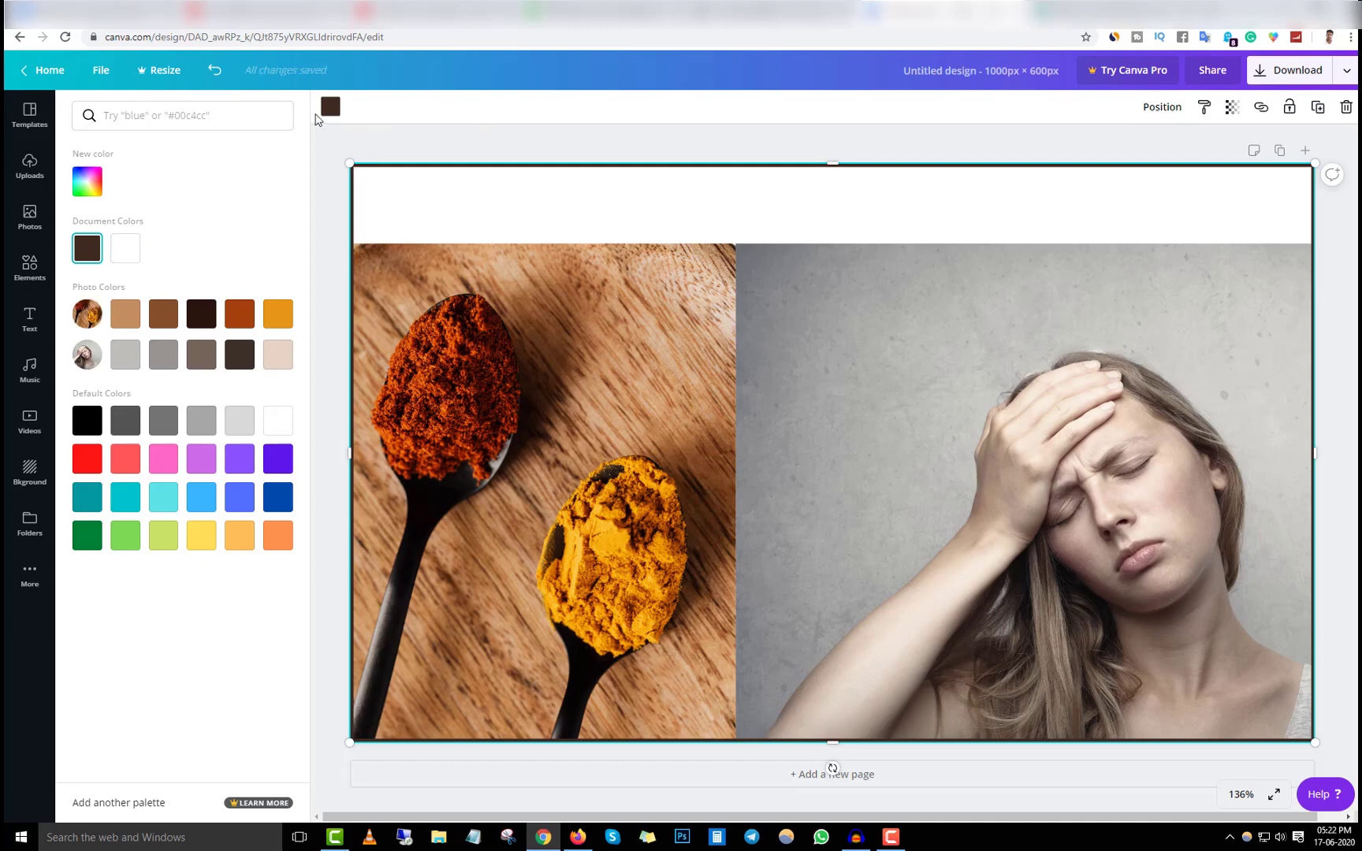
{"action": "left_click", "coordinate": [101, 181]}
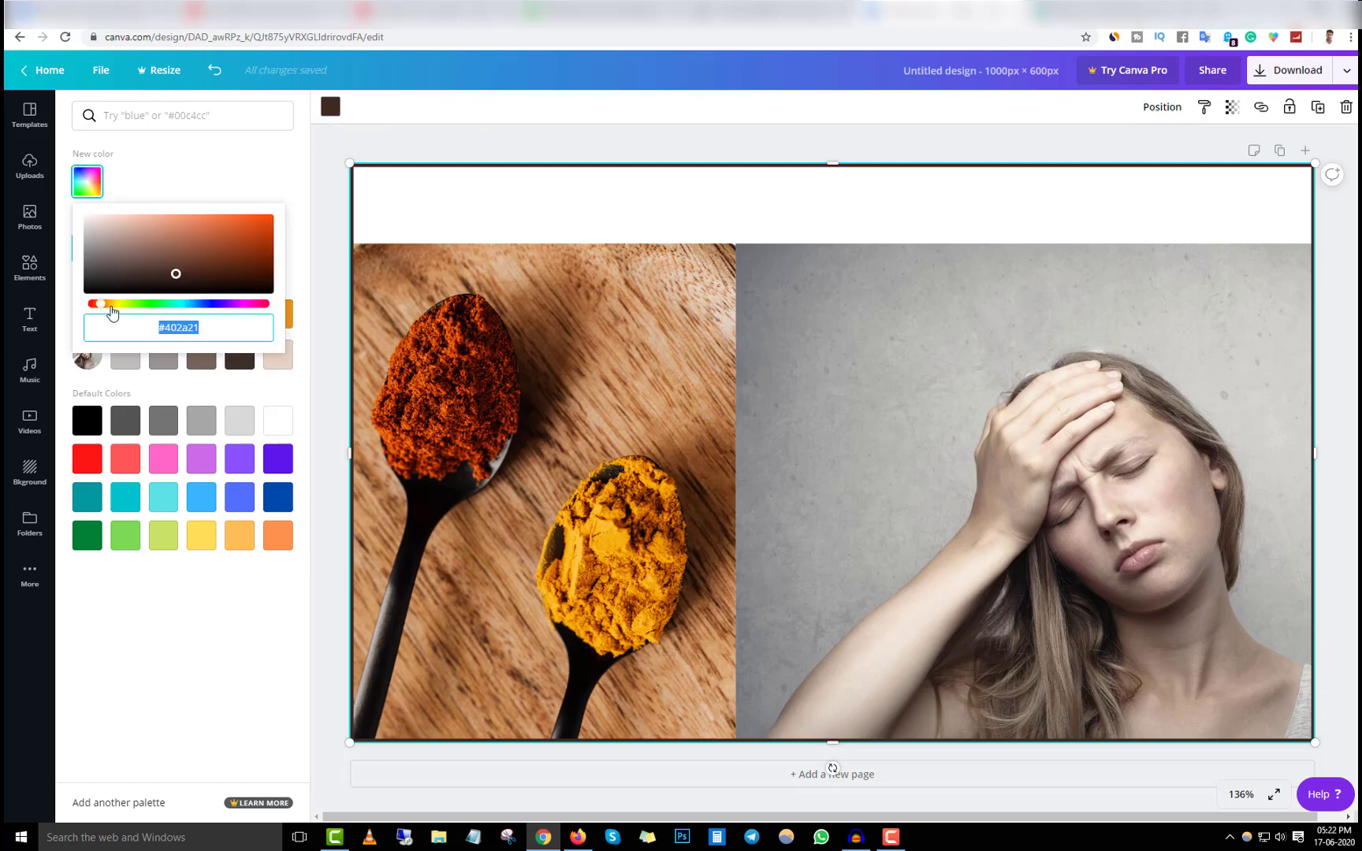
{"action": "left_click_drag", "start_coordinate": [111, 306], "coordinate": [73, 307]}
{"action": "left_click_drag", "start_coordinate": [203, 270], "coordinate": [309, 210]}
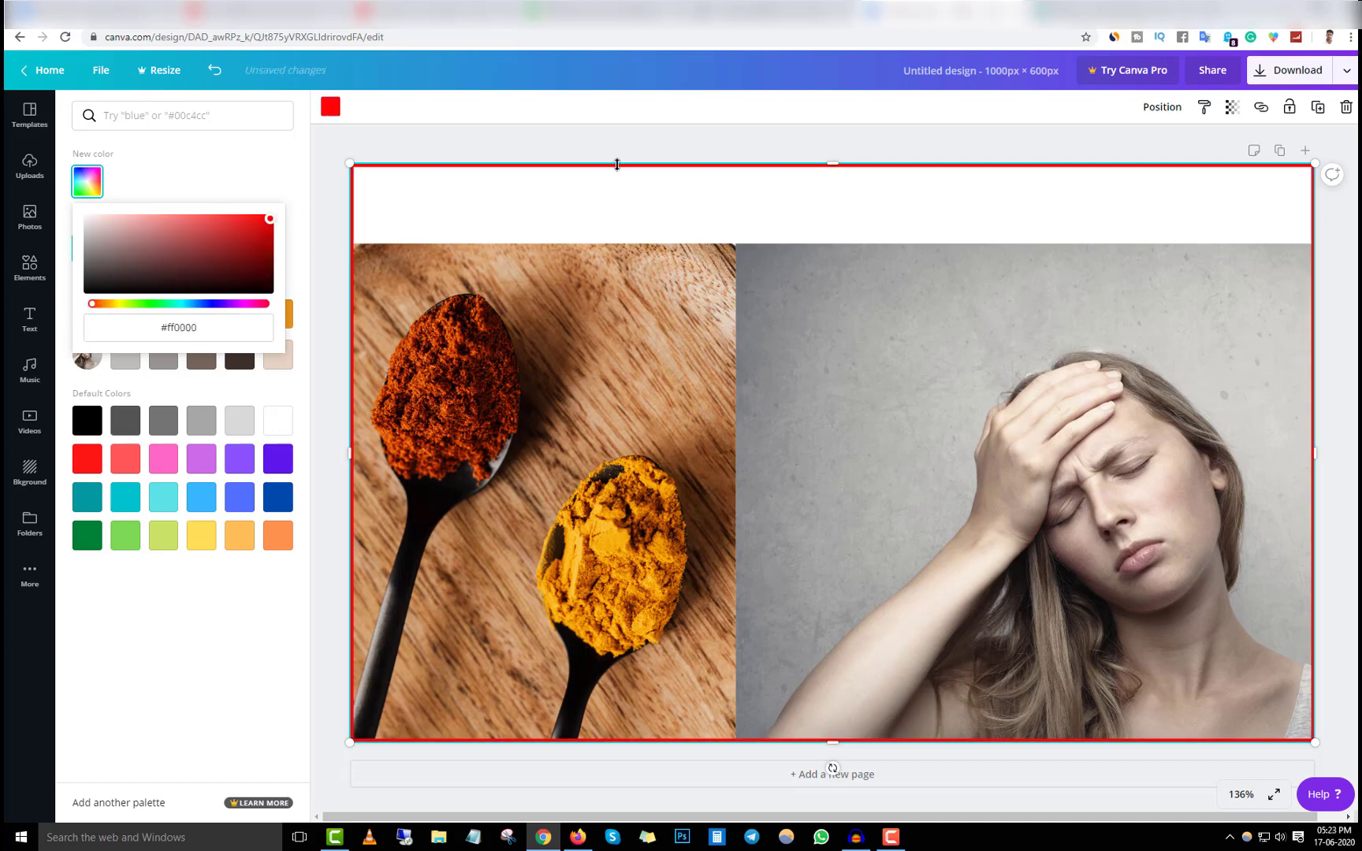
- Try yellow, #ffde00, on the border frame and return it to red
{"action": "left_click", "coordinate": [117, 304]}
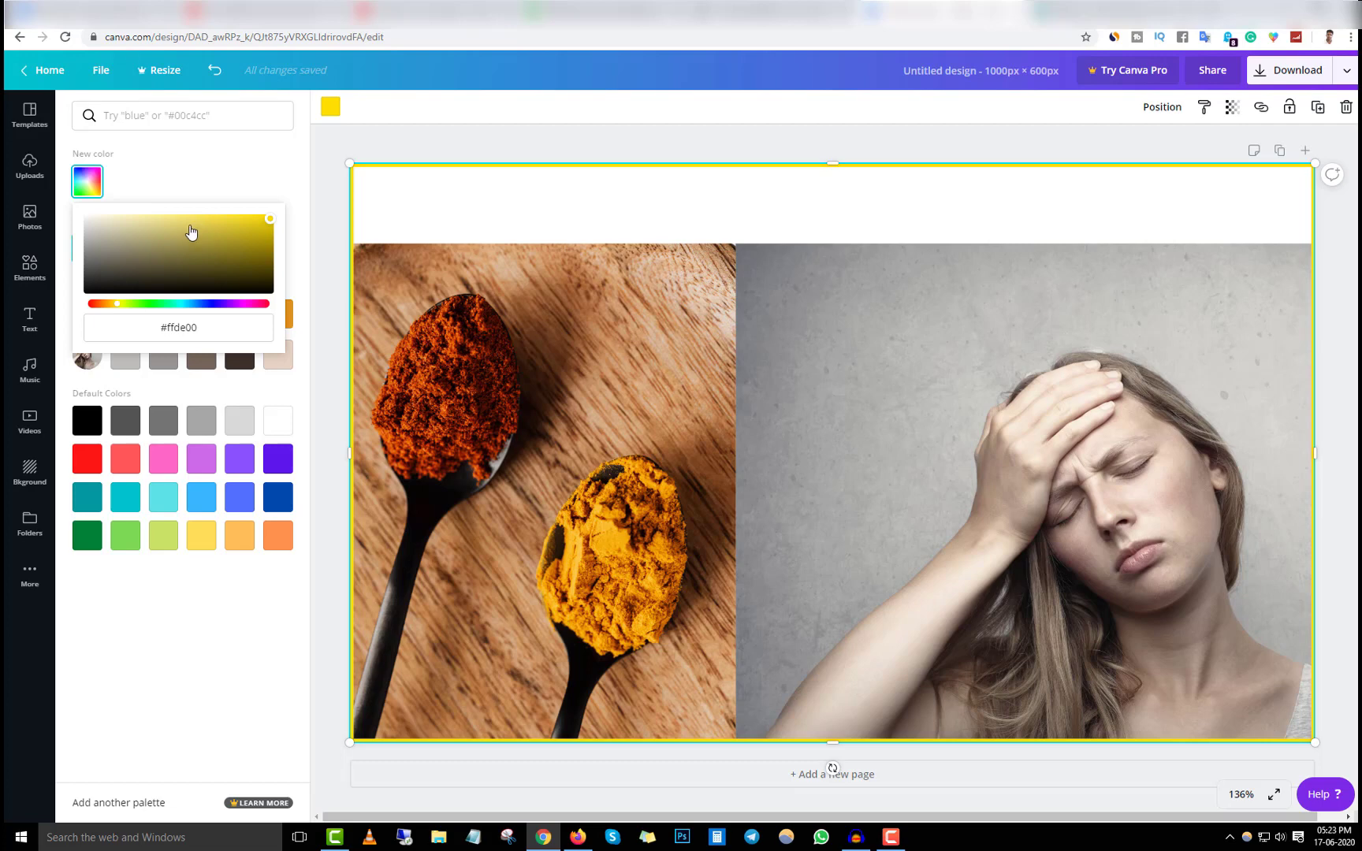
{"action": "left_click_drag", "start_coordinate": [106, 307], "coordinate": [91, 306]}
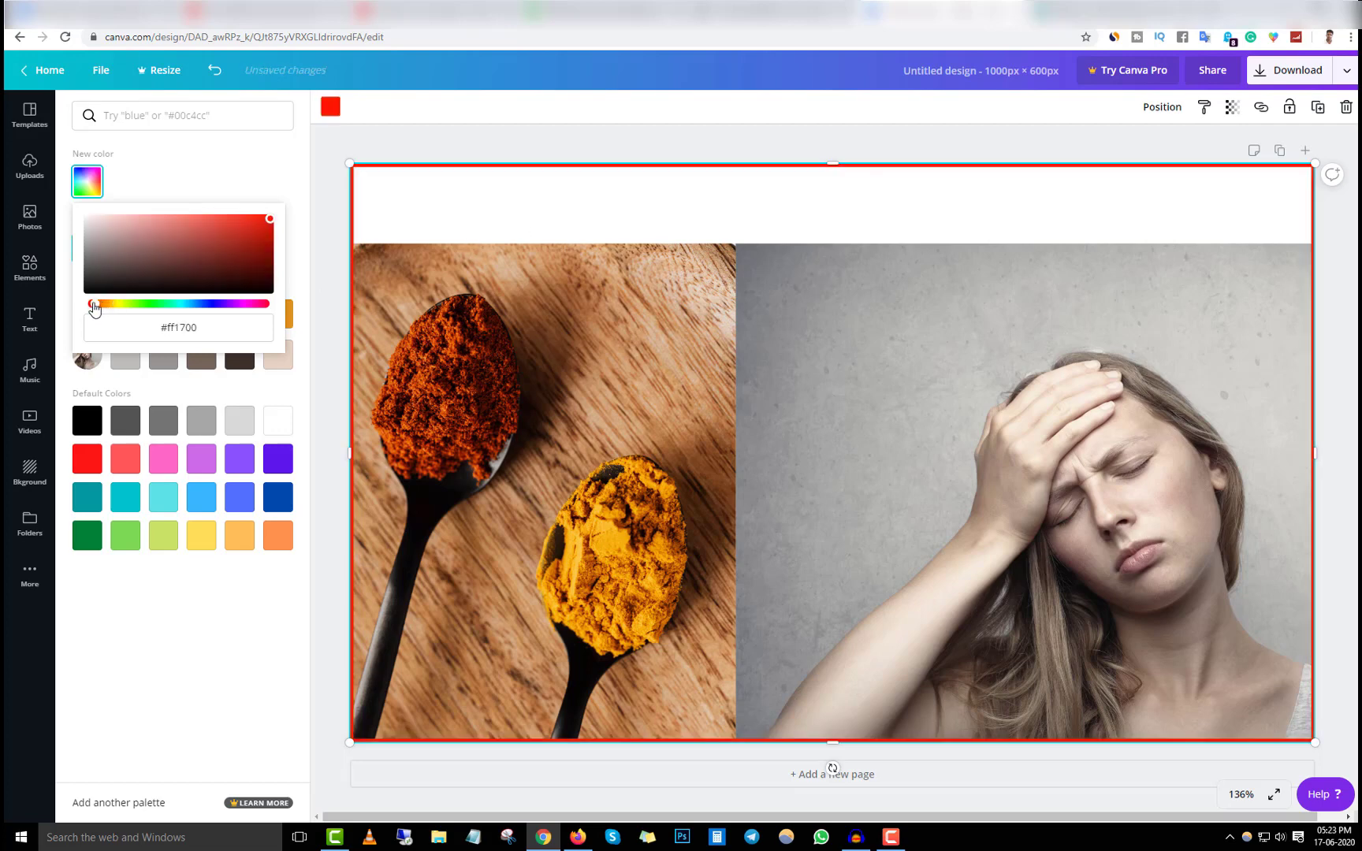
{"action": "left_click", "coordinate": [601, 145]}
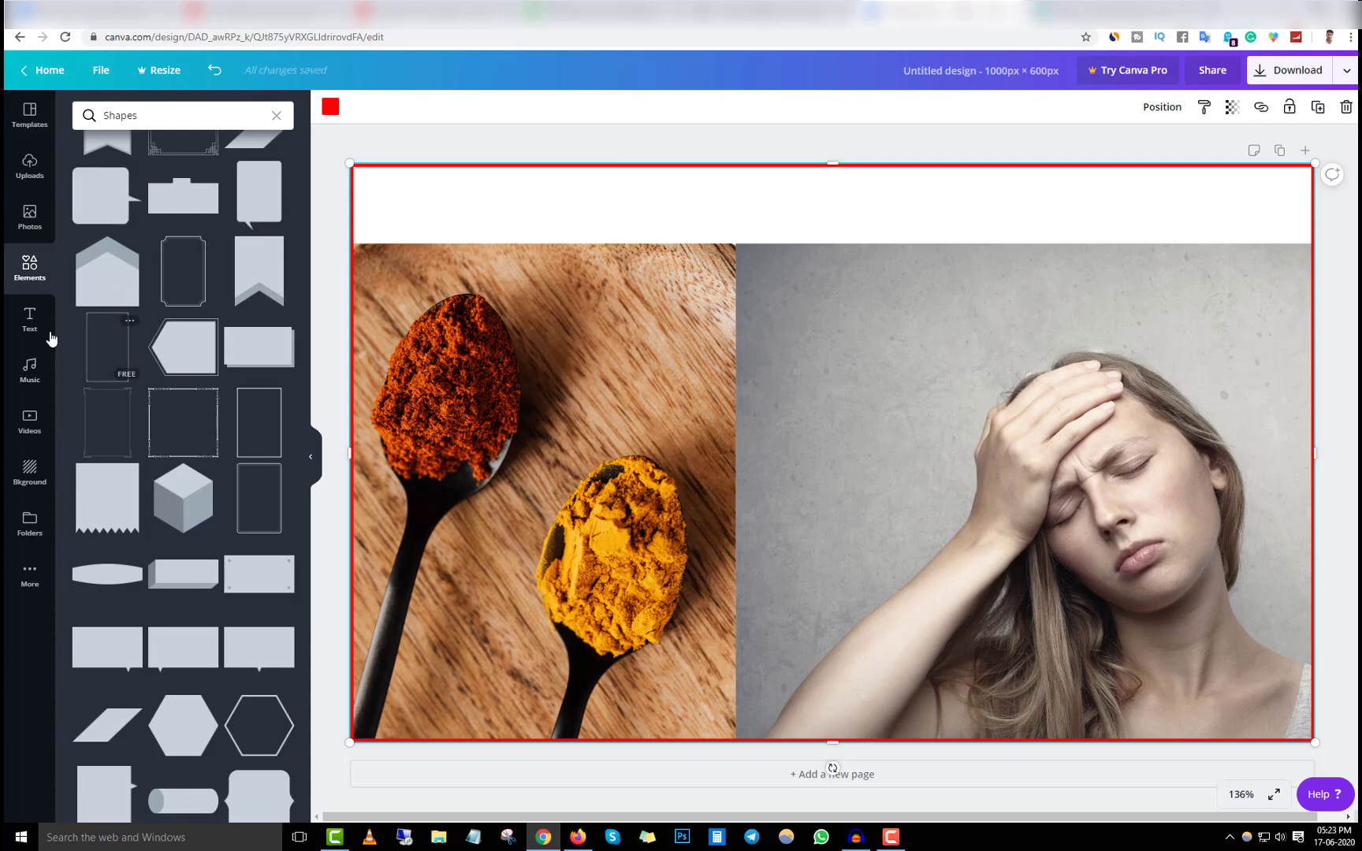
- Add a heading to the design and replace its placeholder text with "Effects of Turmeric on Your Body"
{"action": "left_click", "coordinate": [30, 319]}
{"action": "left_click", "coordinate": [157, 183]}
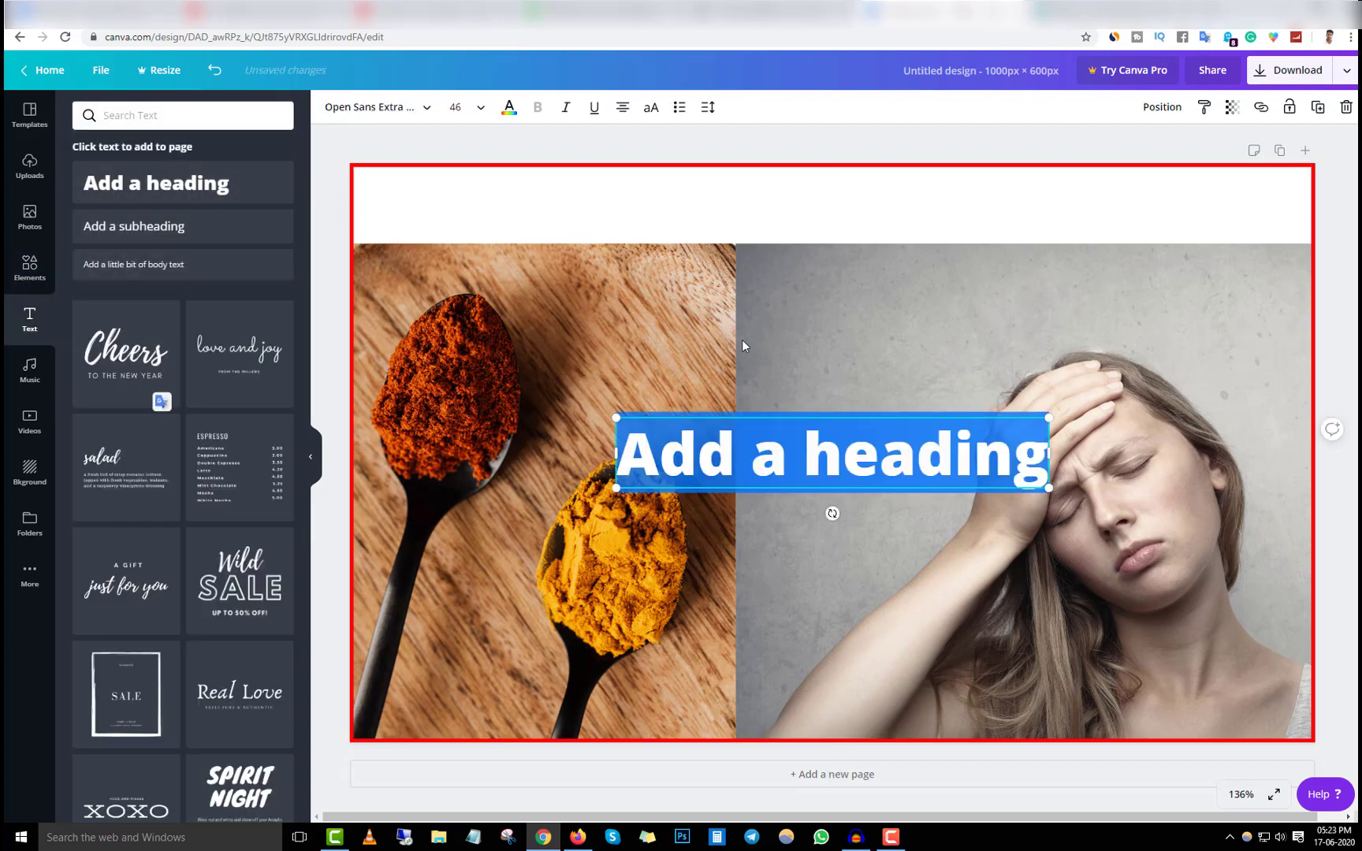
{"action": "left_click", "coordinate": [757, 1]}
{"action": "left_click", "coordinate": [883, 12]}
{"action": "right_click", "coordinate": [786, 438]}
{"action": "left_click", "coordinate": [817, 477]}
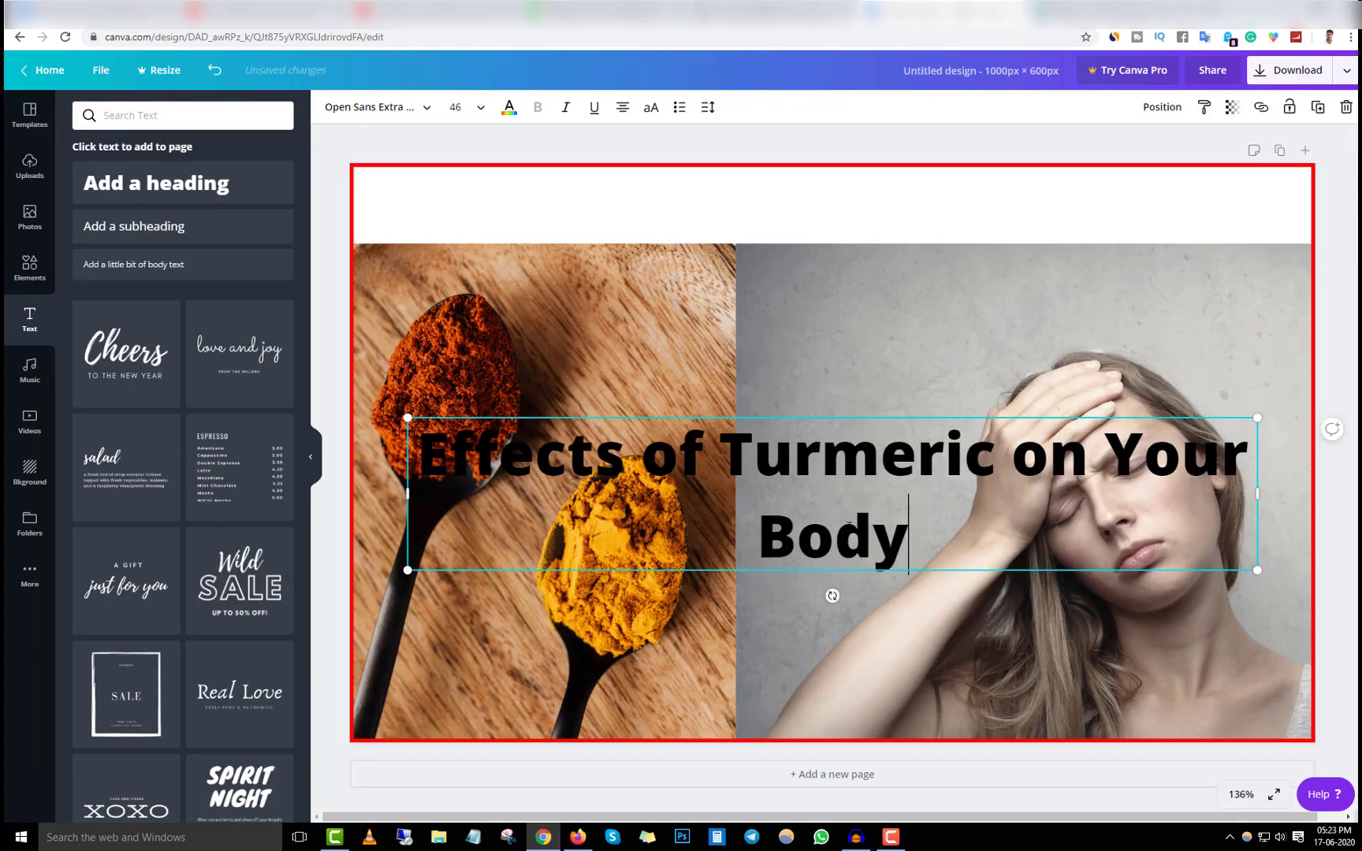
- Move the heading into the white strip above the photos and widen its text box to 1,000 px
{"action": "left_click", "coordinate": [854, 601]}
{"action": "left_click_drag", "start_coordinate": [847, 562], "coordinate": [785, 306]}
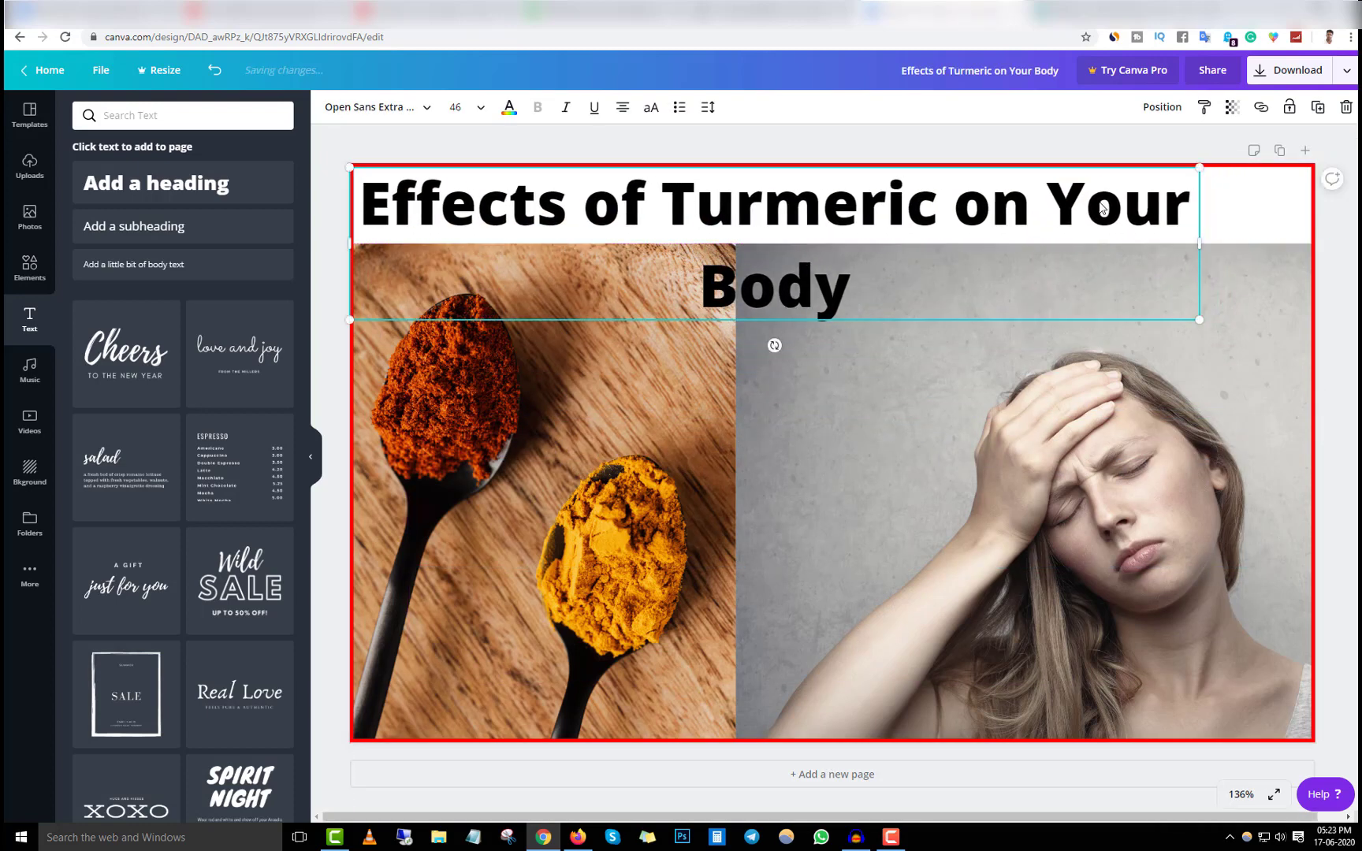
{"action": "left_click_drag", "start_coordinate": [1234, 240], "coordinate": [1323, 233]}
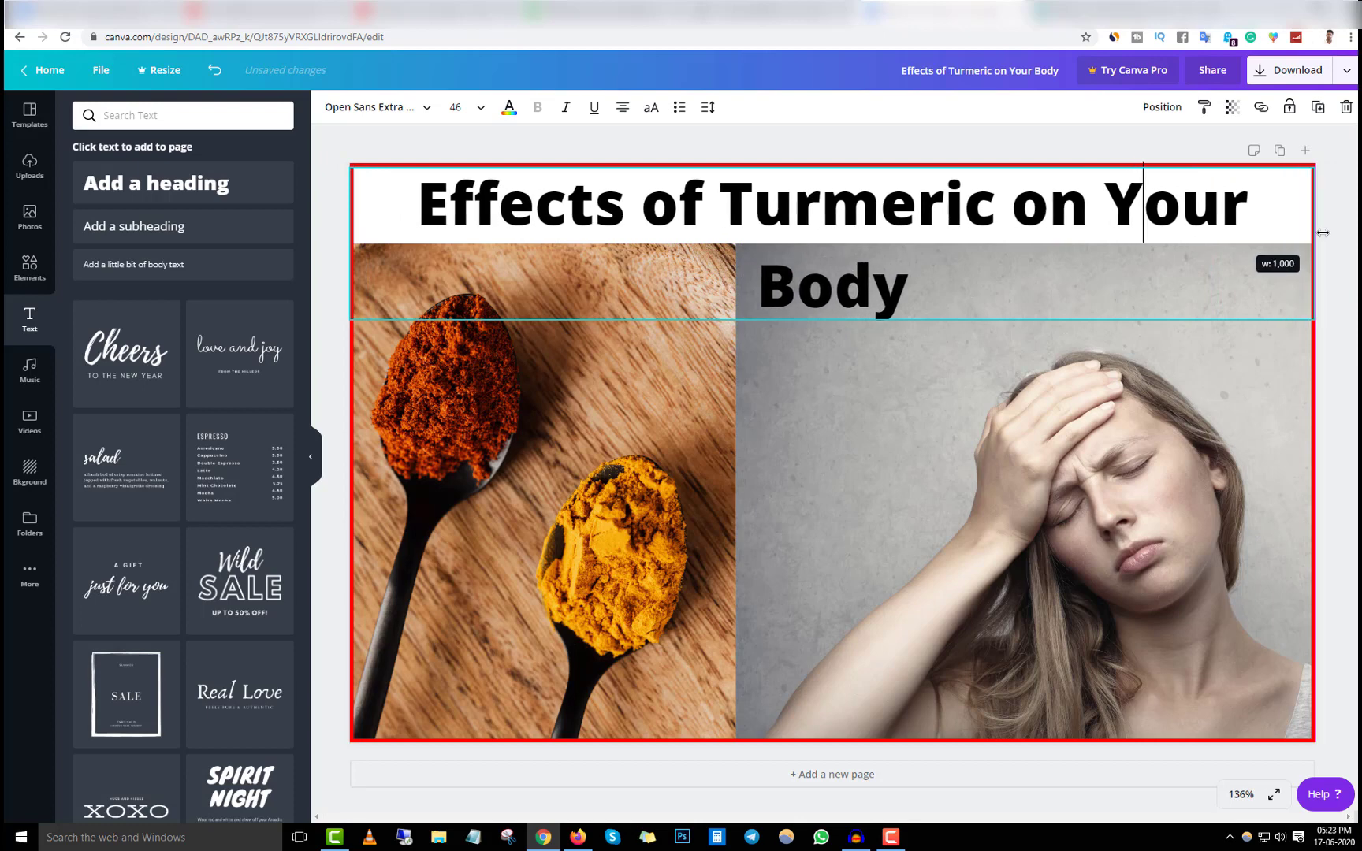
- Shorten the heading to "Effects of Turmeric on You" so it fits on one line
{"action": "double_click", "coordinate": [830, 287]}
{"action": "key", "text": "BackSpace"}
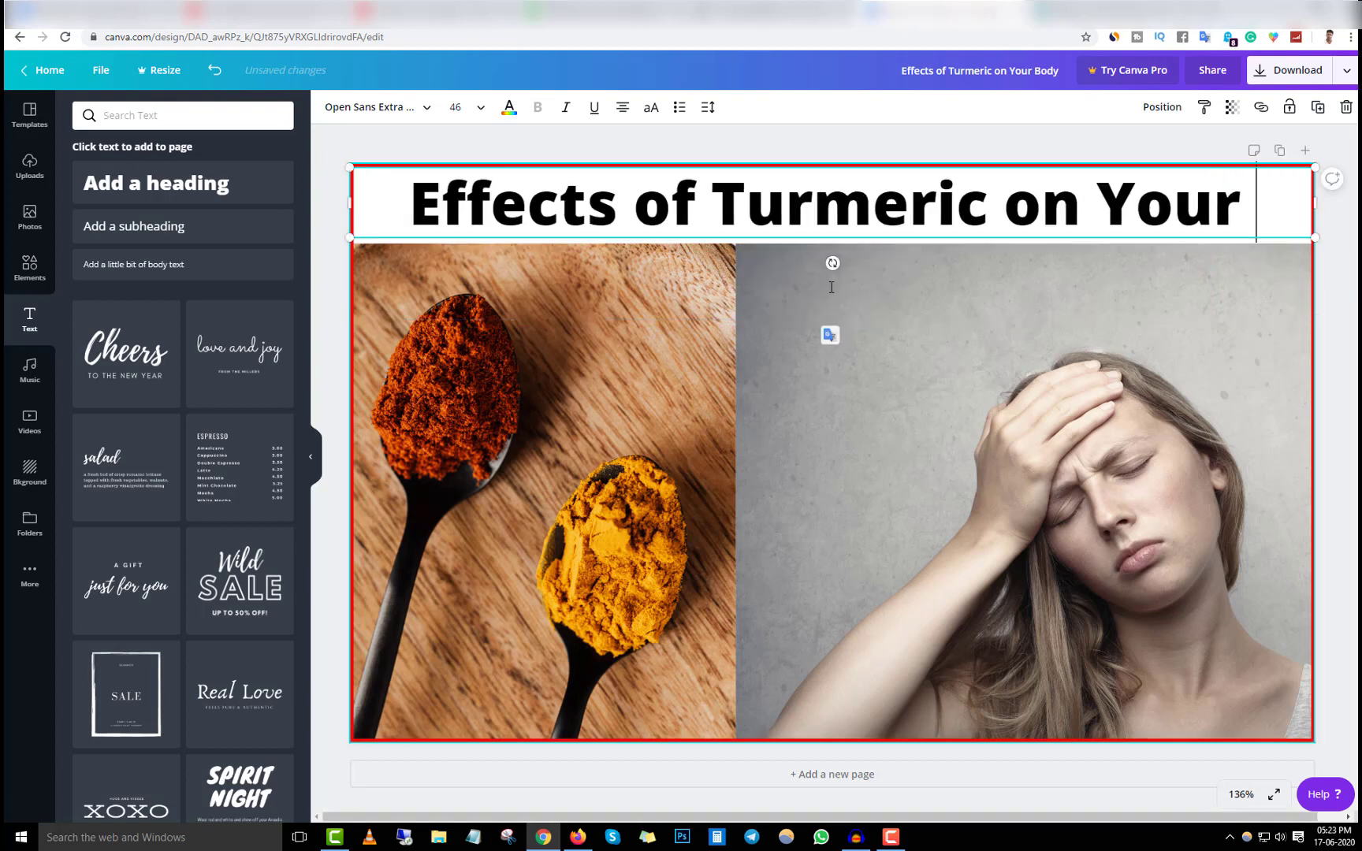
{"action": "key", "text": "BackSpace"}
{"action": "key", "text": "BackSpace"}
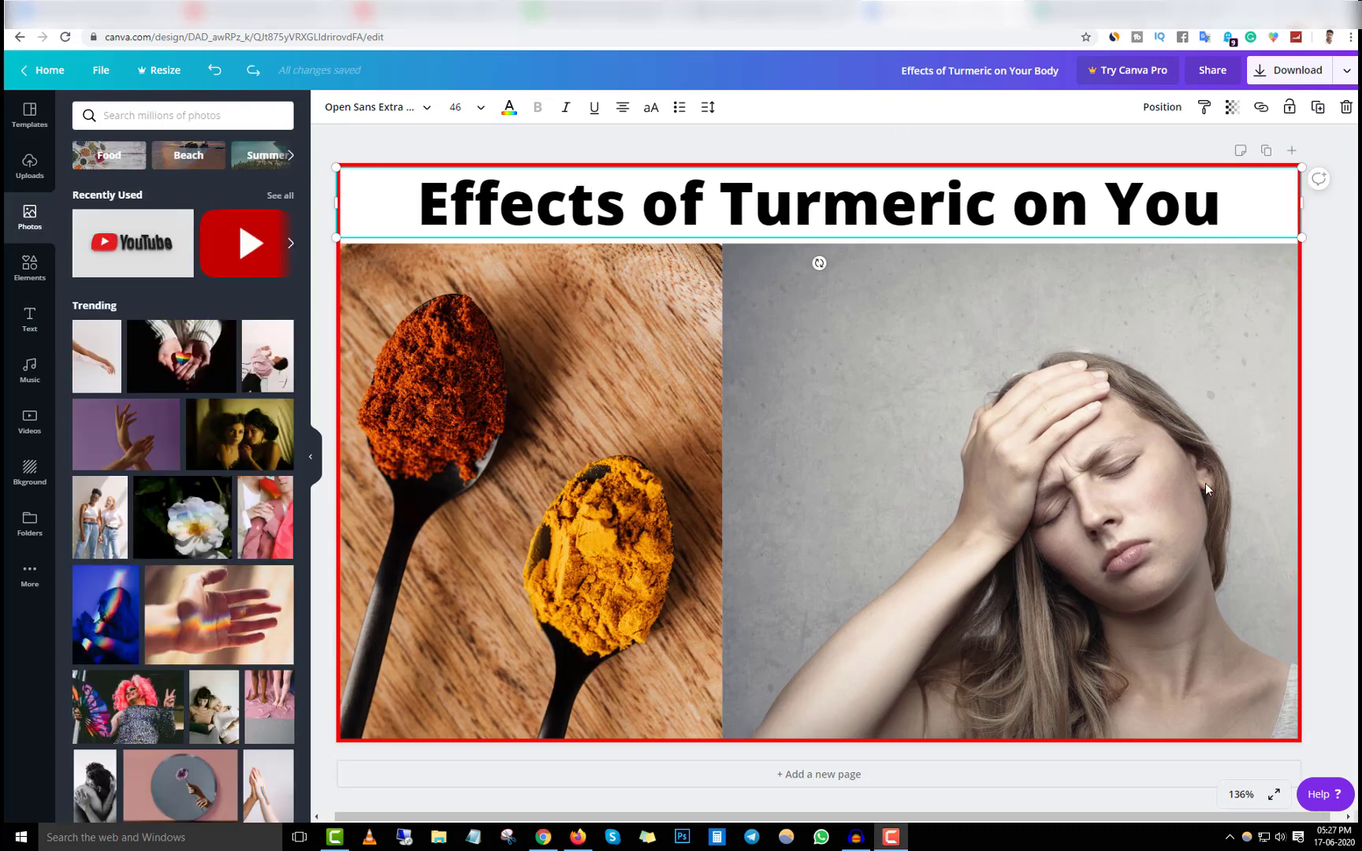
- Deselect the heading and download the finished ad image
{"action": "left_click", "coordinate": [1319, 342]}
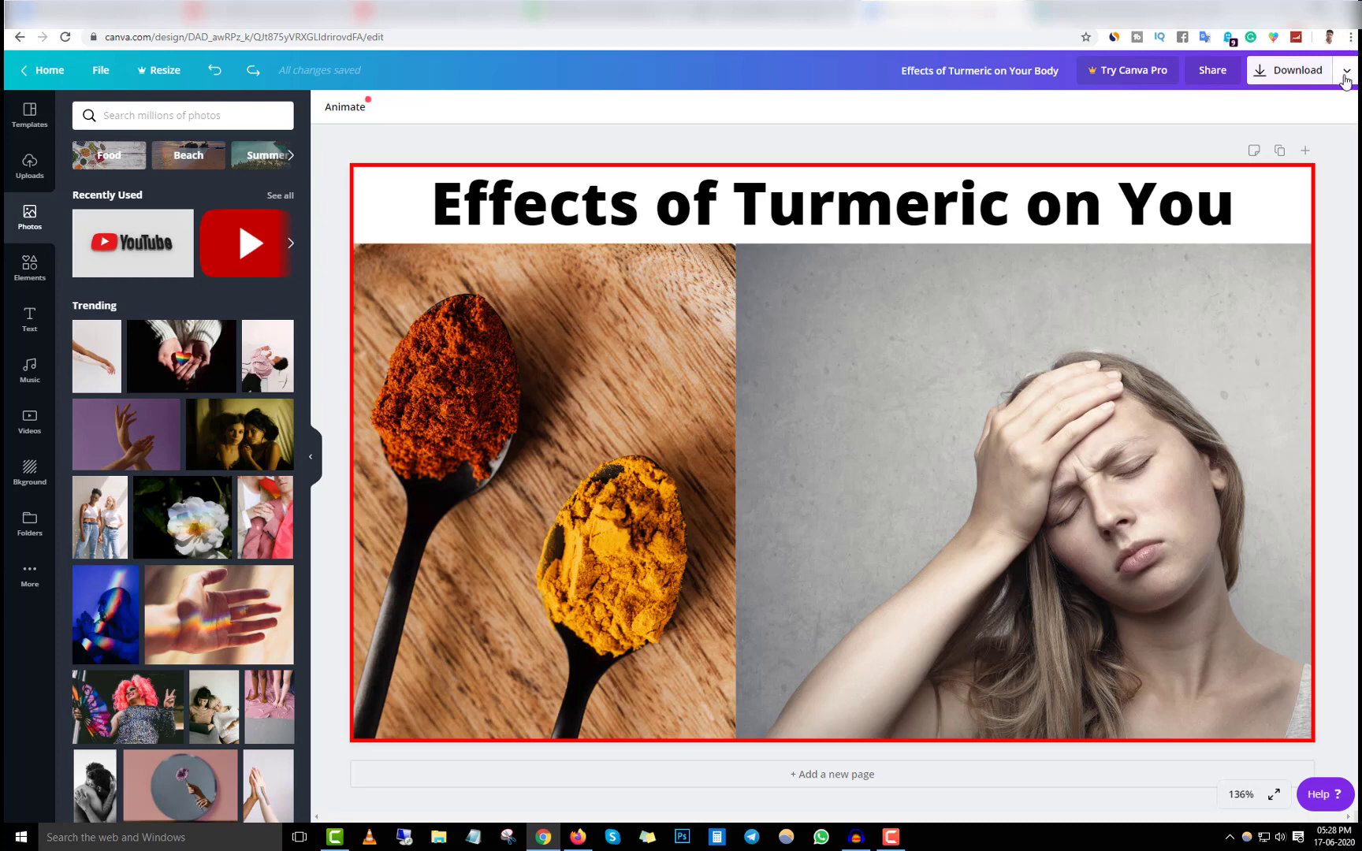
{"action": "left_click", "coordinate": [1346, 70]}
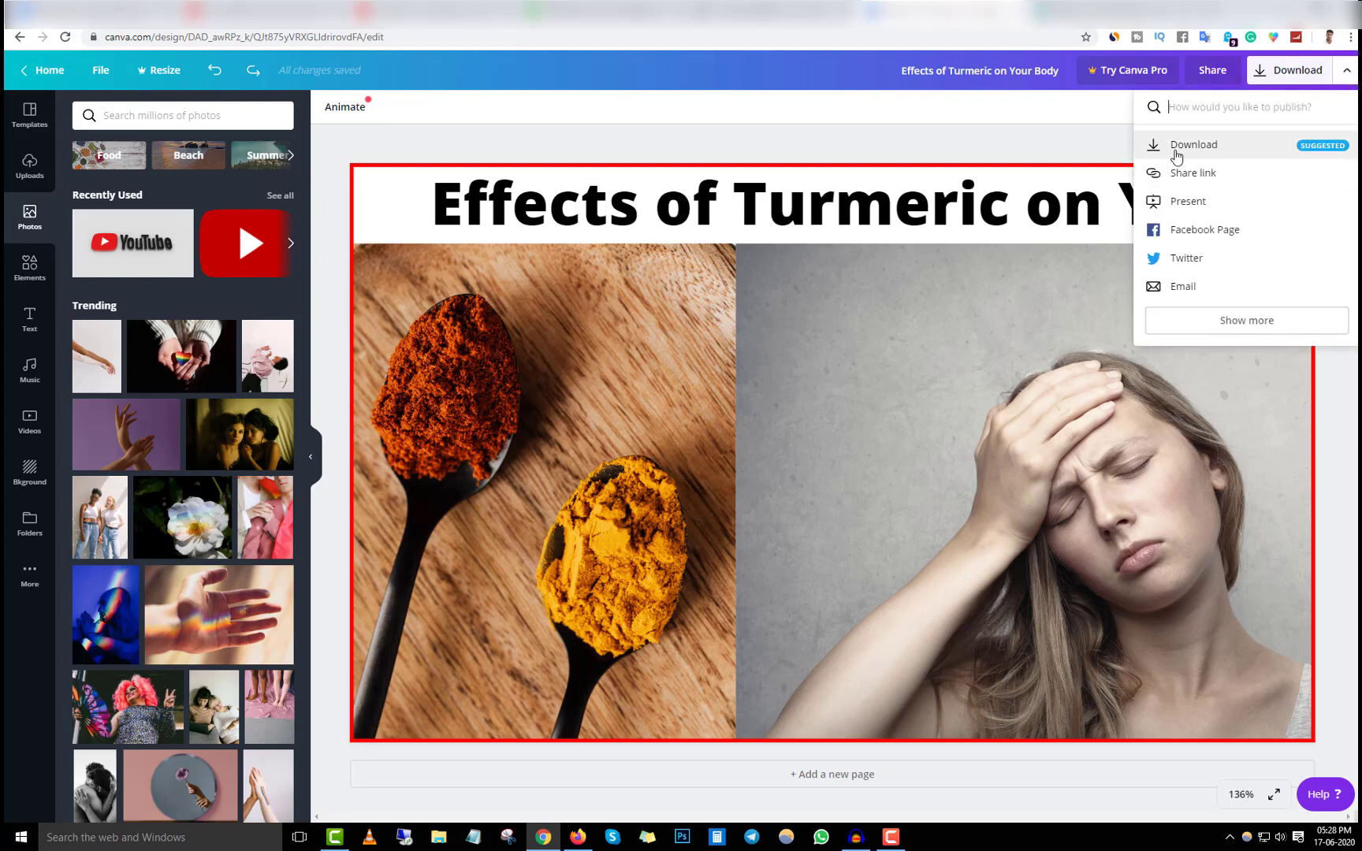
{"action": "left_click", "coordinate": [1176, 147]}
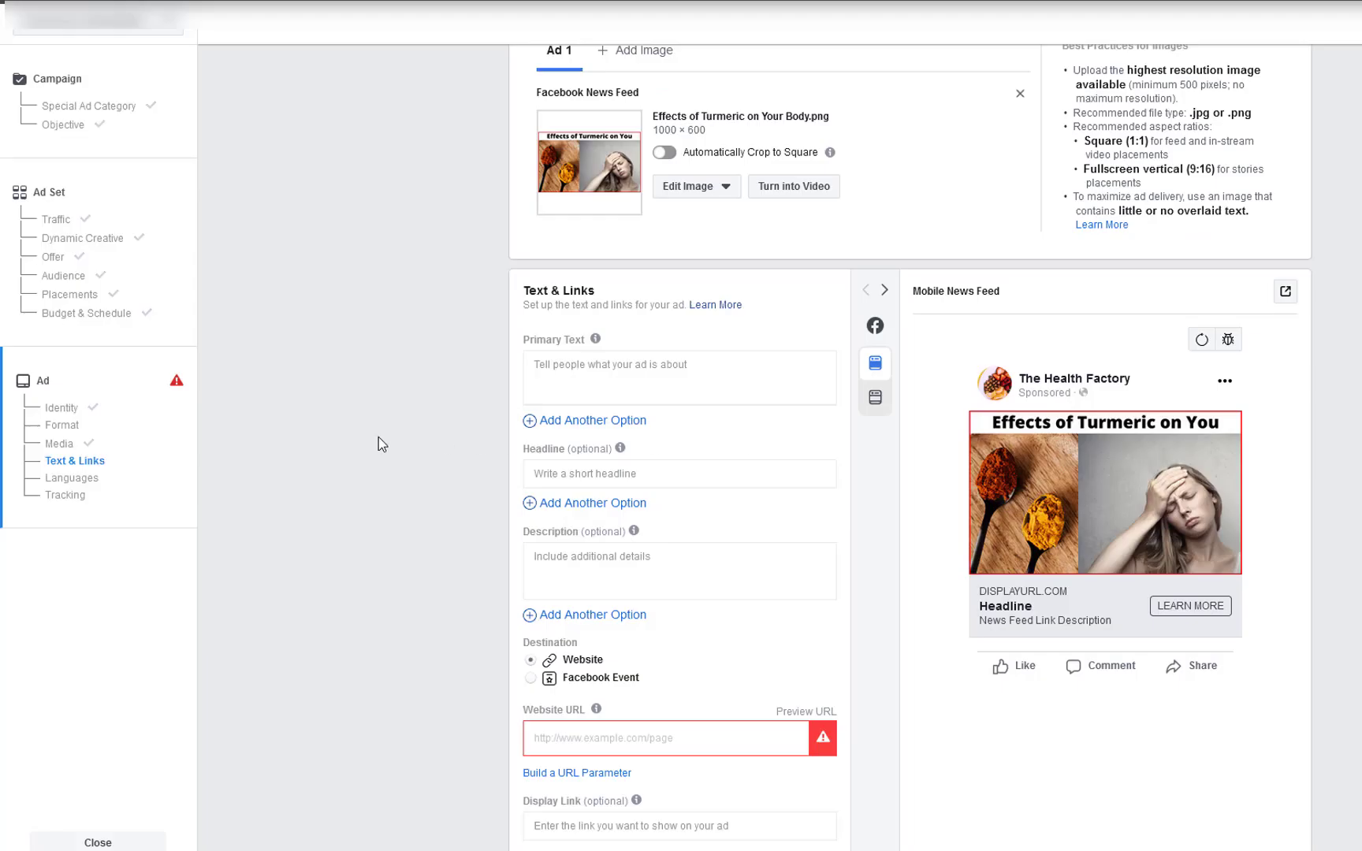
- Review the ad's media and text sections in the Facebook ad form and show the preview as Desktop News Feed
{"action": "scroll", "coordinate": [386, 468], "scroll_direction": "up", "scroll_amount": 3}
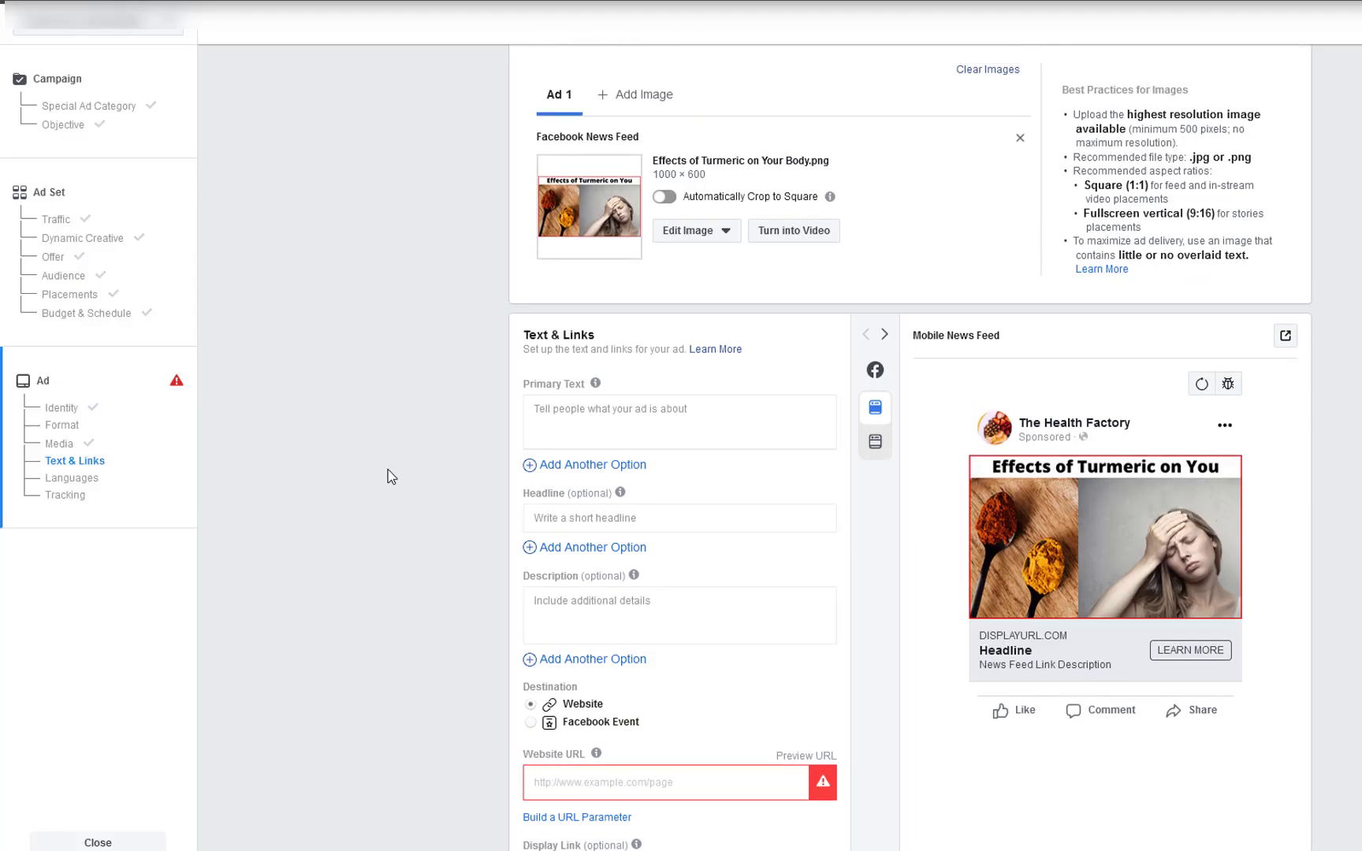
{"action": "scroll", "coordinate": [448, 463], "scroll_direction": "down", "scroll_amount": 3}
{"action": "scroll", "coordinate": [371, 457], "scroll_direction": "up", "scroll_amount": 3}
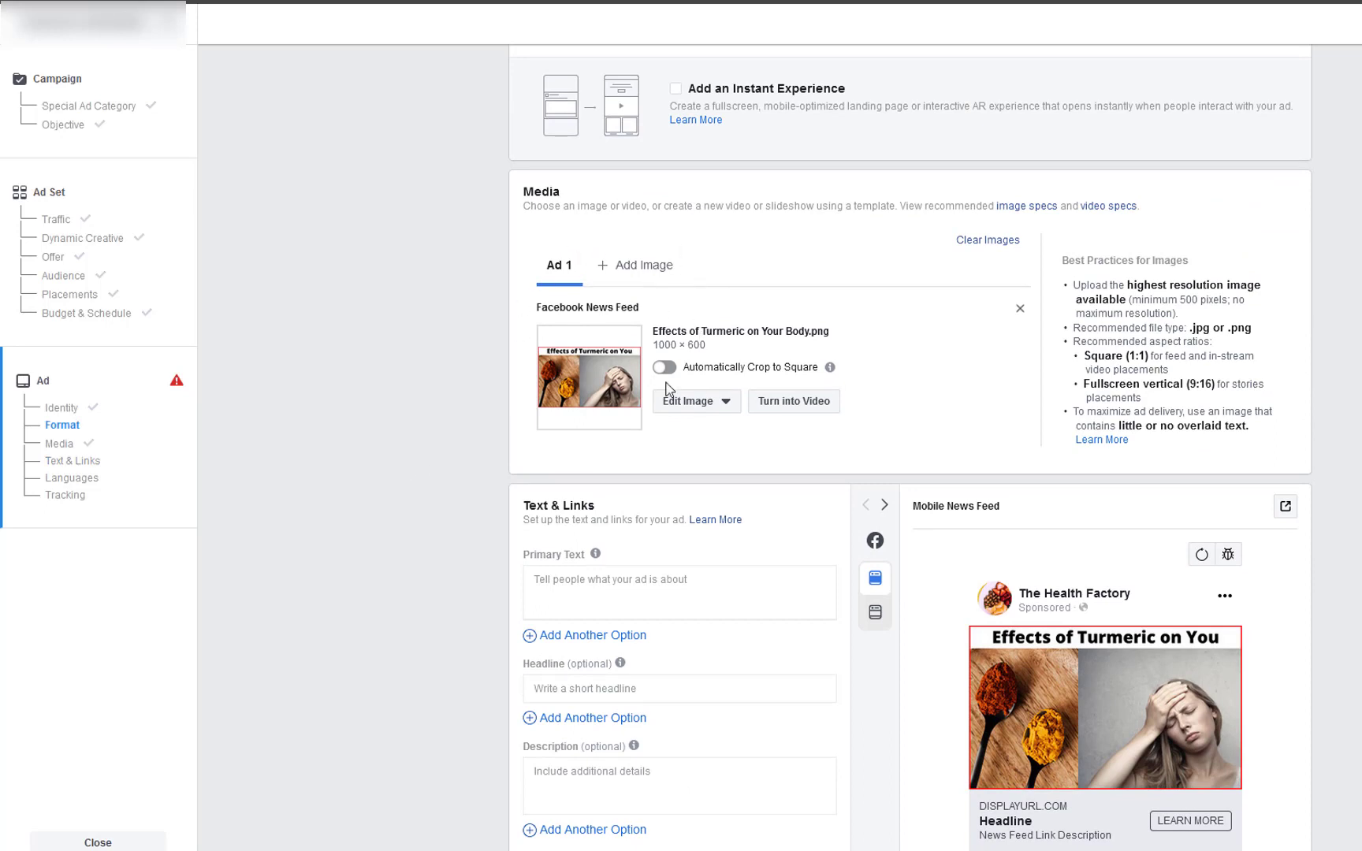
{"action": "scroll", "coordinate": [928, 643], "scroll_direction": "down", "scroll_amount": 2}
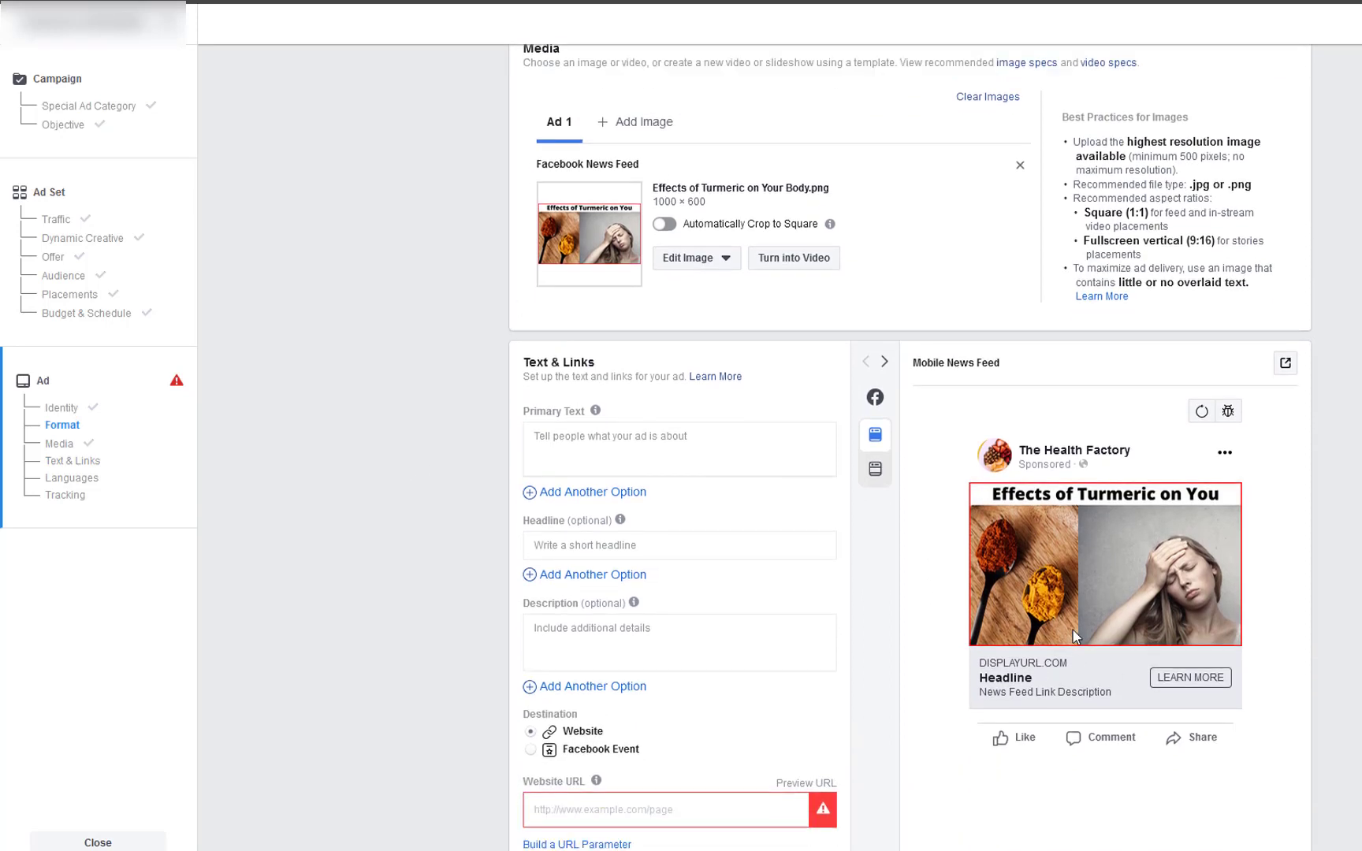
{"action": "left_click", "coordinate": [881, 473]}
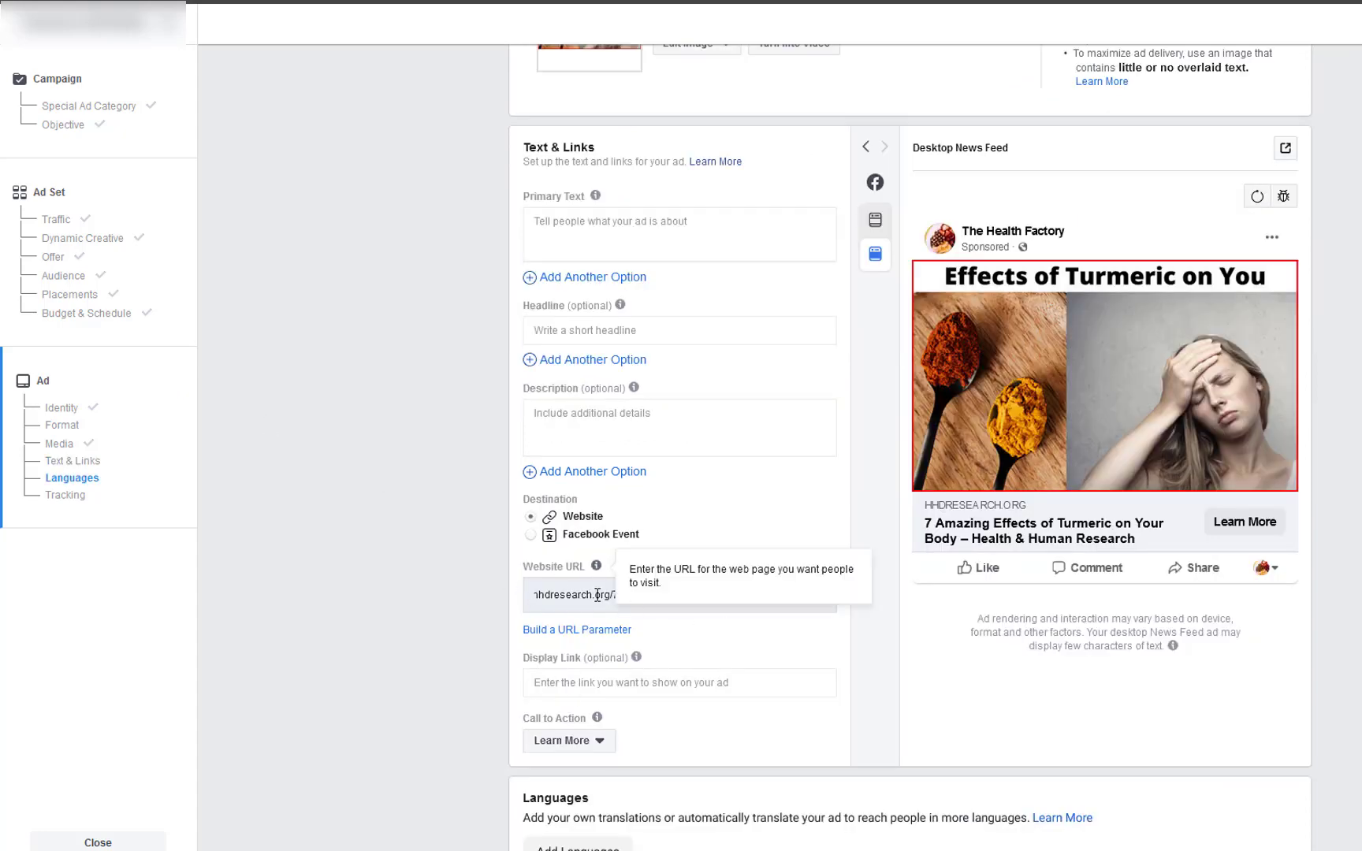
- Look through the call-to-action options for the ad and choose Learn More
{"action": "scroll", "coordinate": [528, 642], "scroll_direction": "down", "scroll_amount": 2}
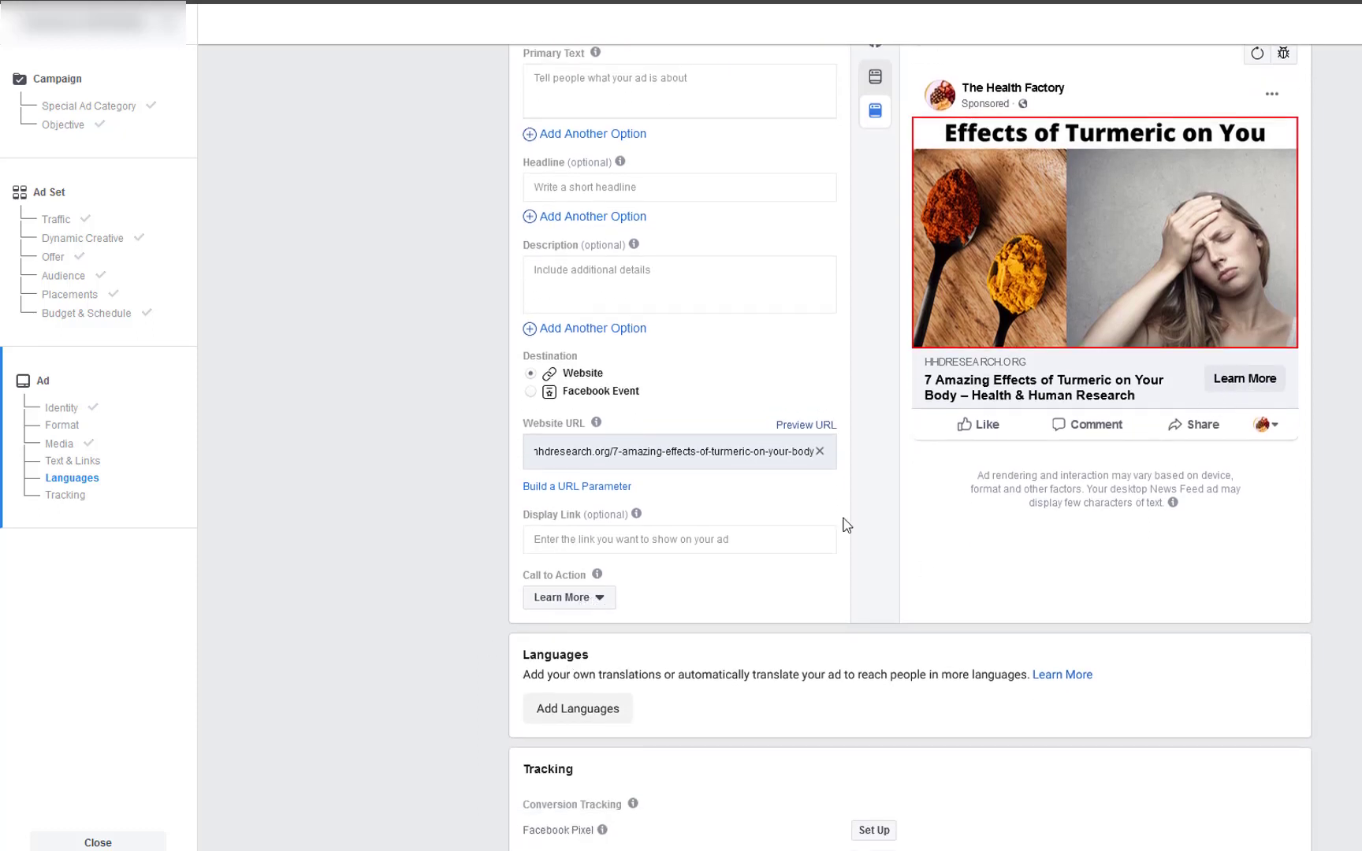
{"action": "left_click", "coordinate": [591, 603]}
{"action": "scroll", "coordinate": [596, 777], "scroll_direction": "down", "scroll_amount": 3}
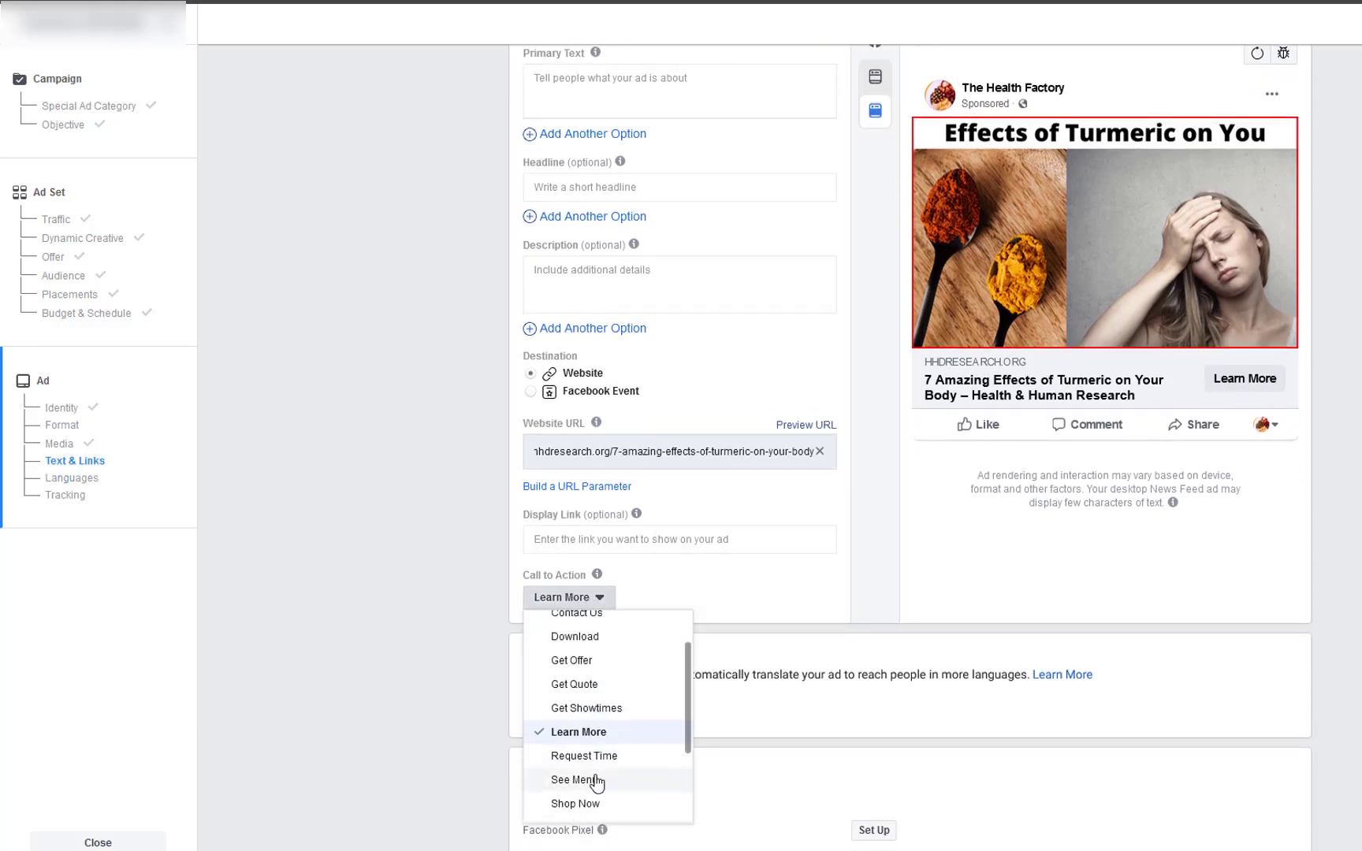
{"action": "left_click", "coordinate": [561, 719]}
{"action": "scroll", "coordinate": [432, 675], "scroll_direction": "down", "scroll_amount": 5}
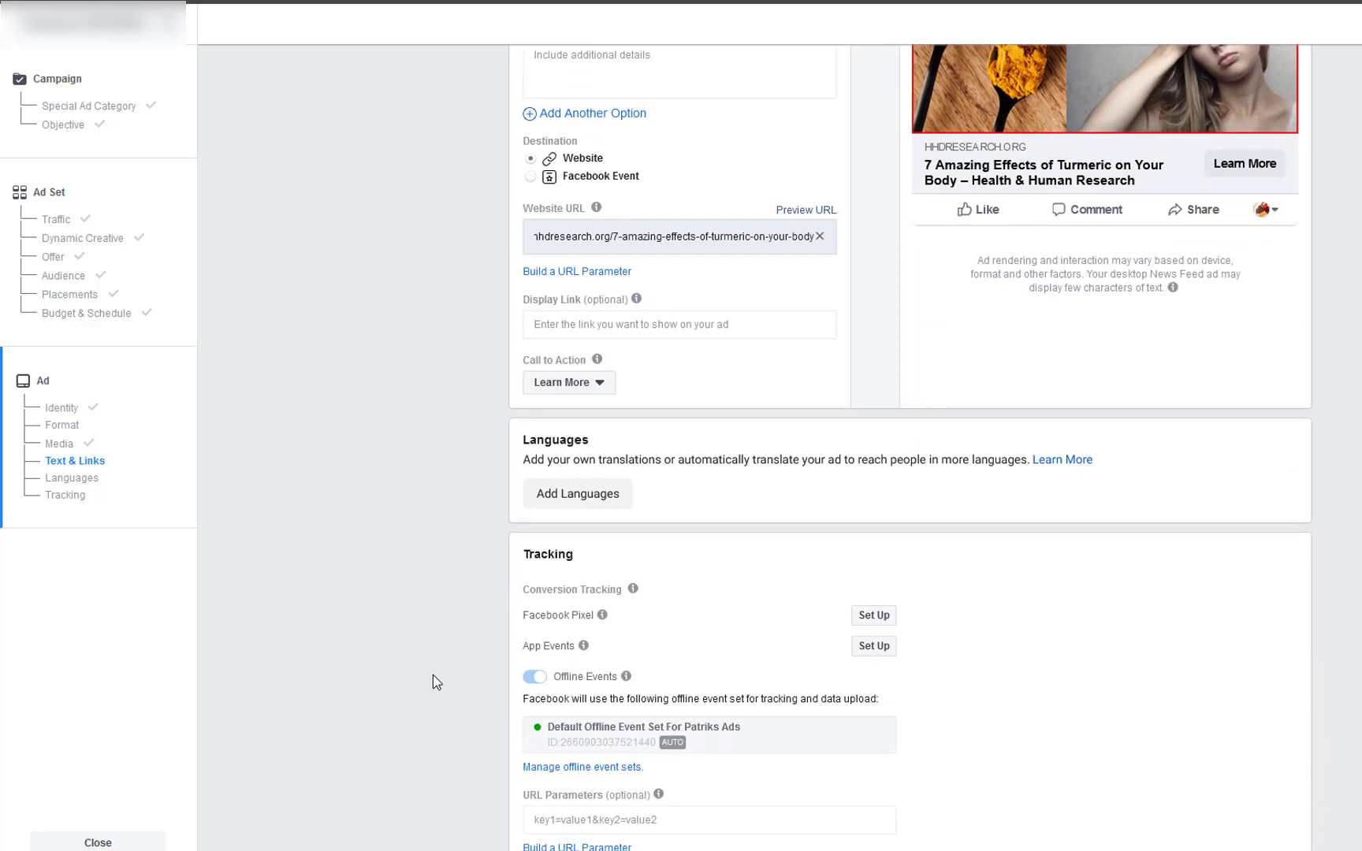
- Switch to the turmeric article page and copy its title, "7 Amazing Effects of Turmeric on Your Body"
{"action": "scroll", "coordinate": [433, 675], "scroll_direction": "up", "scroll_amount": 8}
{"action": "scroll", "coordinate": [514, 545], "scroll_direction": "up", "scroll_amount": 1}
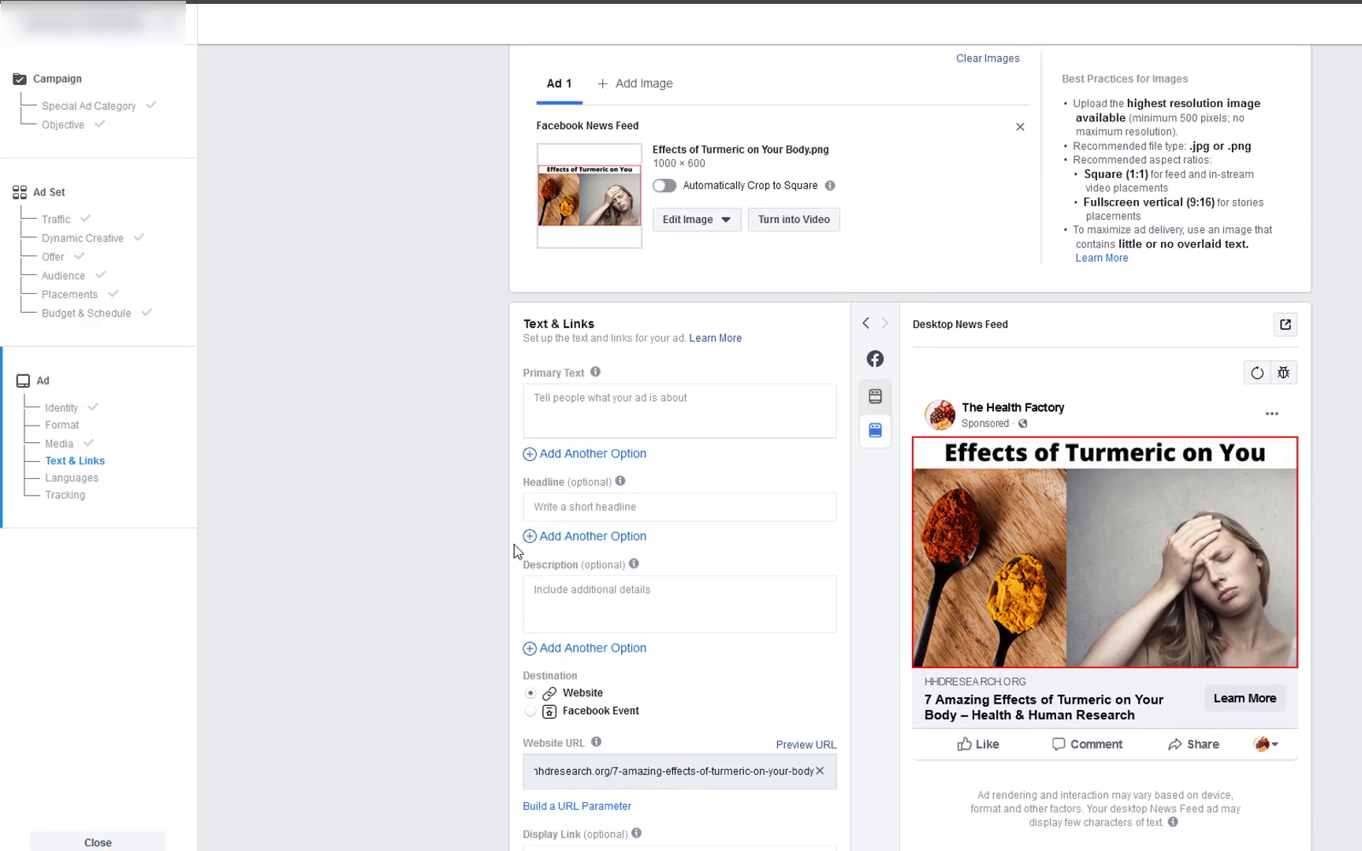
{"action": "right_click", "coordinate": [605, 430]}
{"action": "left_click", "coordinate": [441, 504]}
{"action": "left_click", "coordinate": [663, 848]}
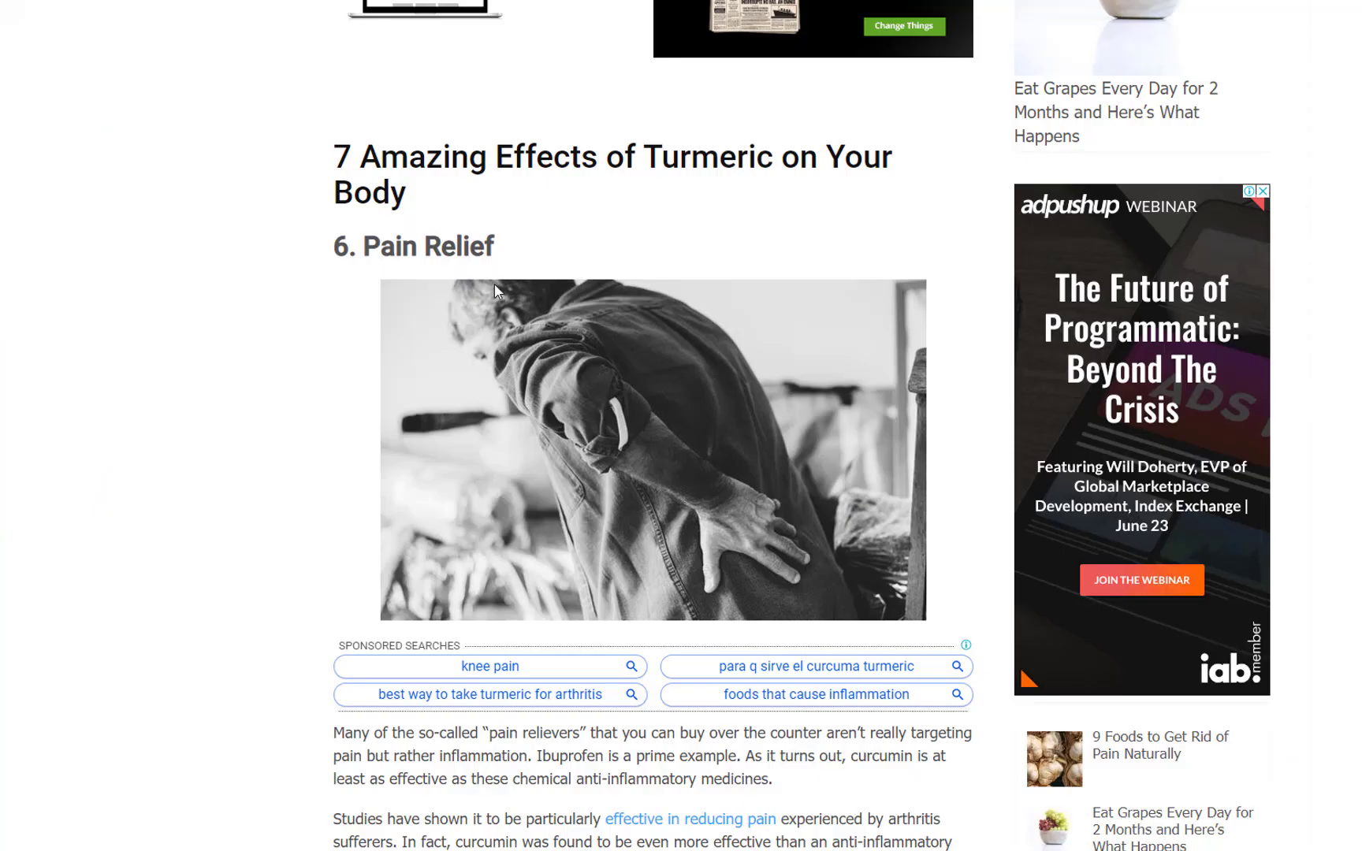
{"action": "triple_click", "coordinate": [354, 165]}
{"action": "key", "text": "ctrl+c"}
{"action": "right_click", "coordinate": [352, 163]}
{"action": "left_click", "coordinate": [371, 183]}
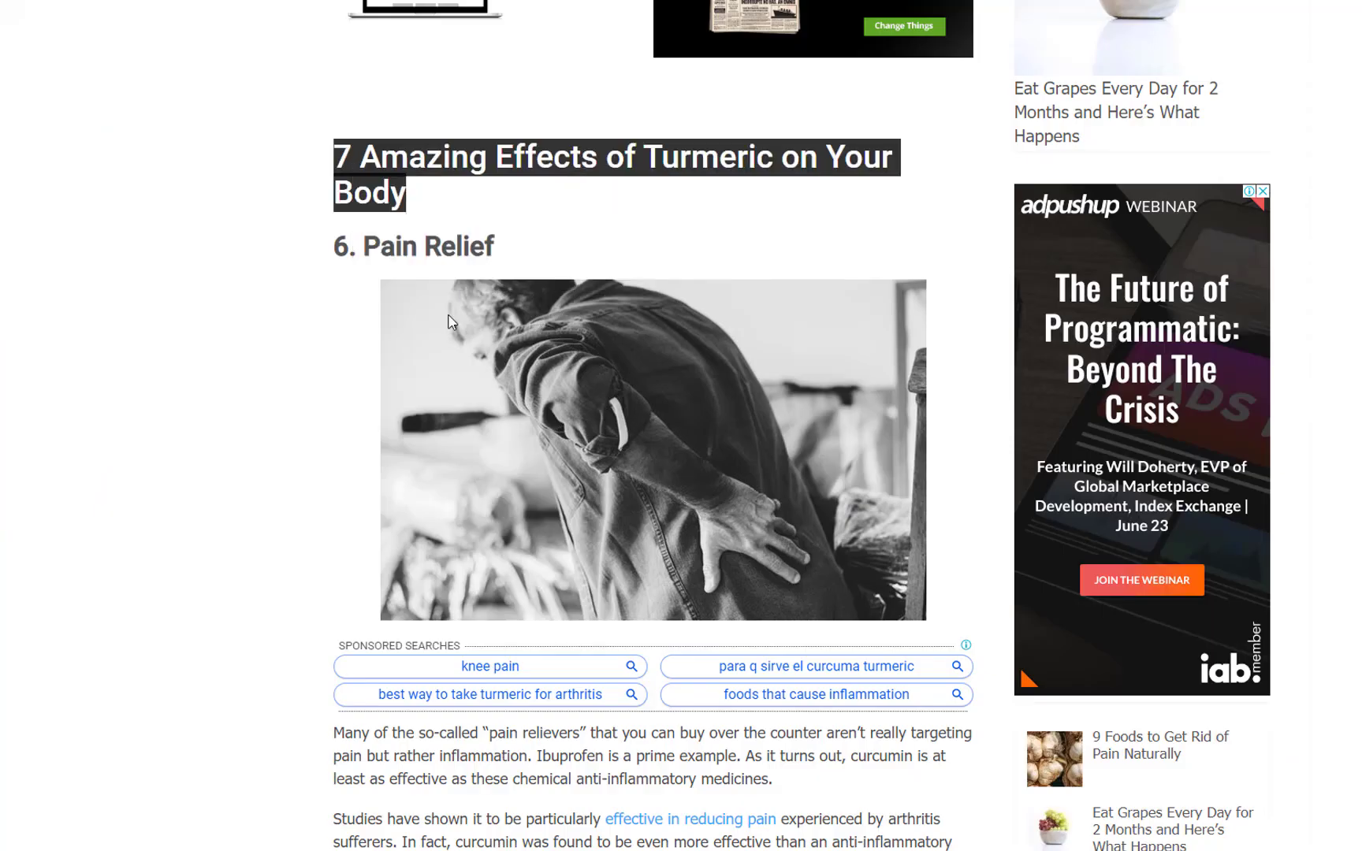
- Switch back to the Facebook ad and set its primary text to "#7 Amazing Effects of Turmeric on Your Body"
{"action": "left_click", "coordinate": [662, 849]}
{"action": "right_click", "coordinate": [637, 420]}
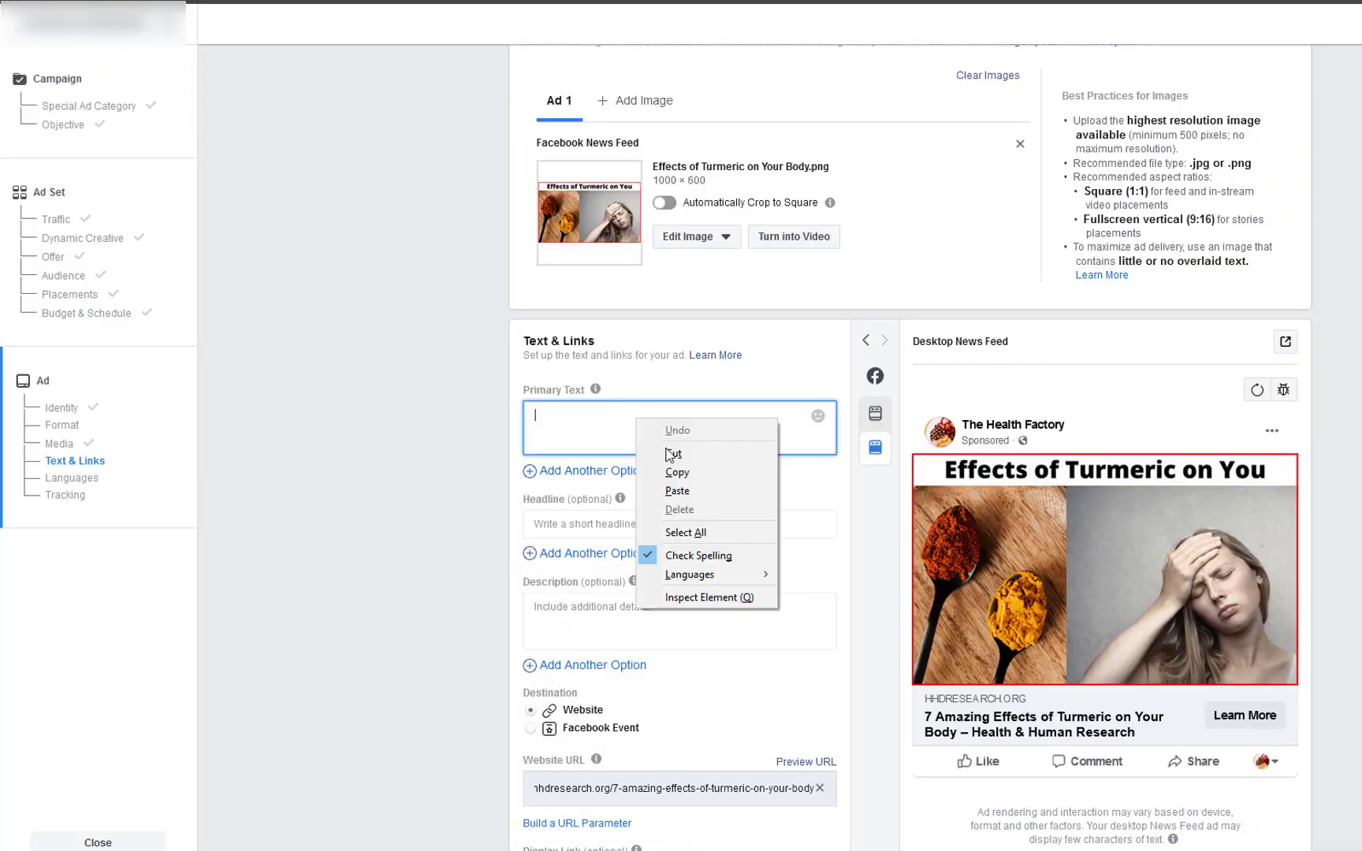
{"action": "left_click", "coordinate": [677, 491]}
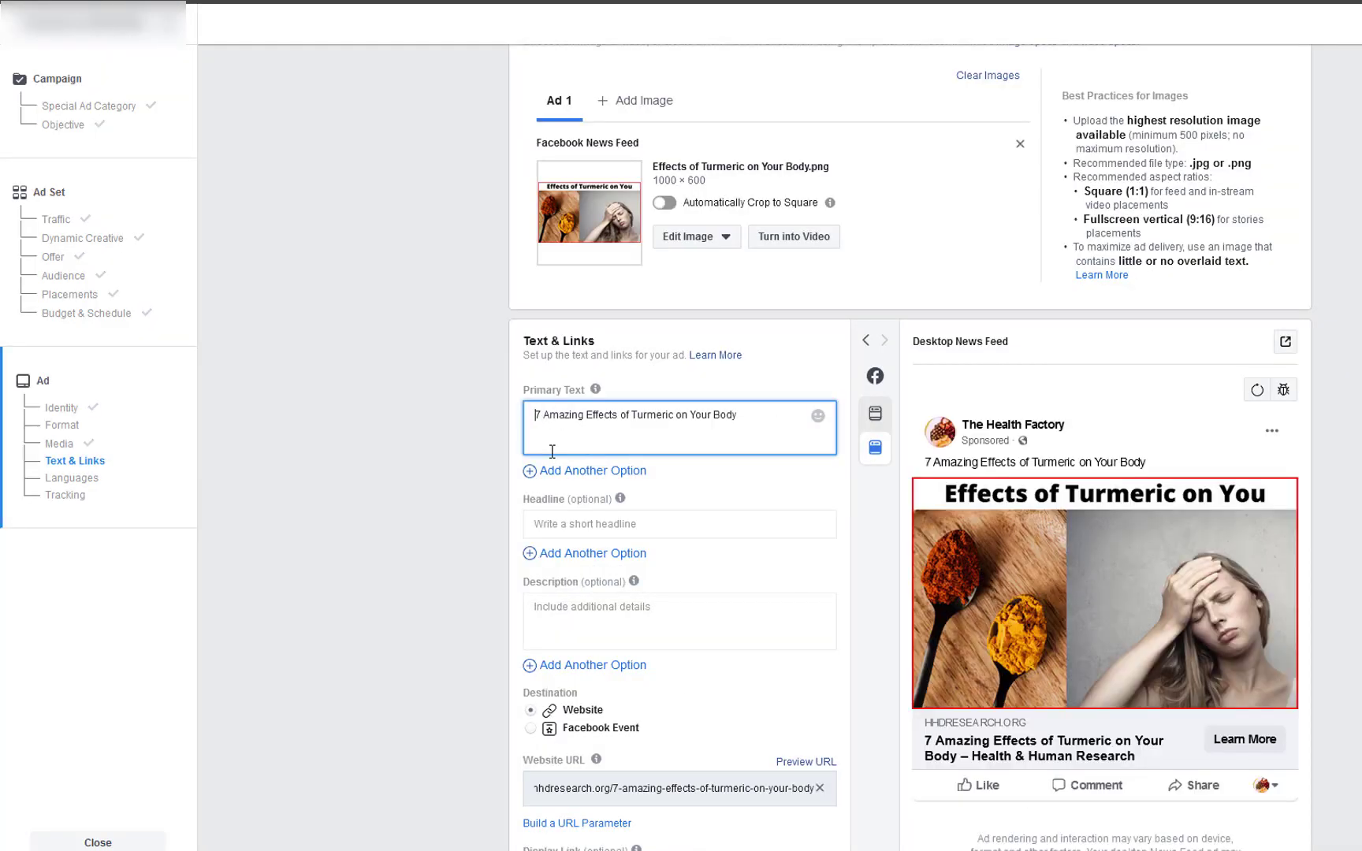
{"action": "type", "text": "#"}
{"action": "left_click", "coordinate": [482, 482]}
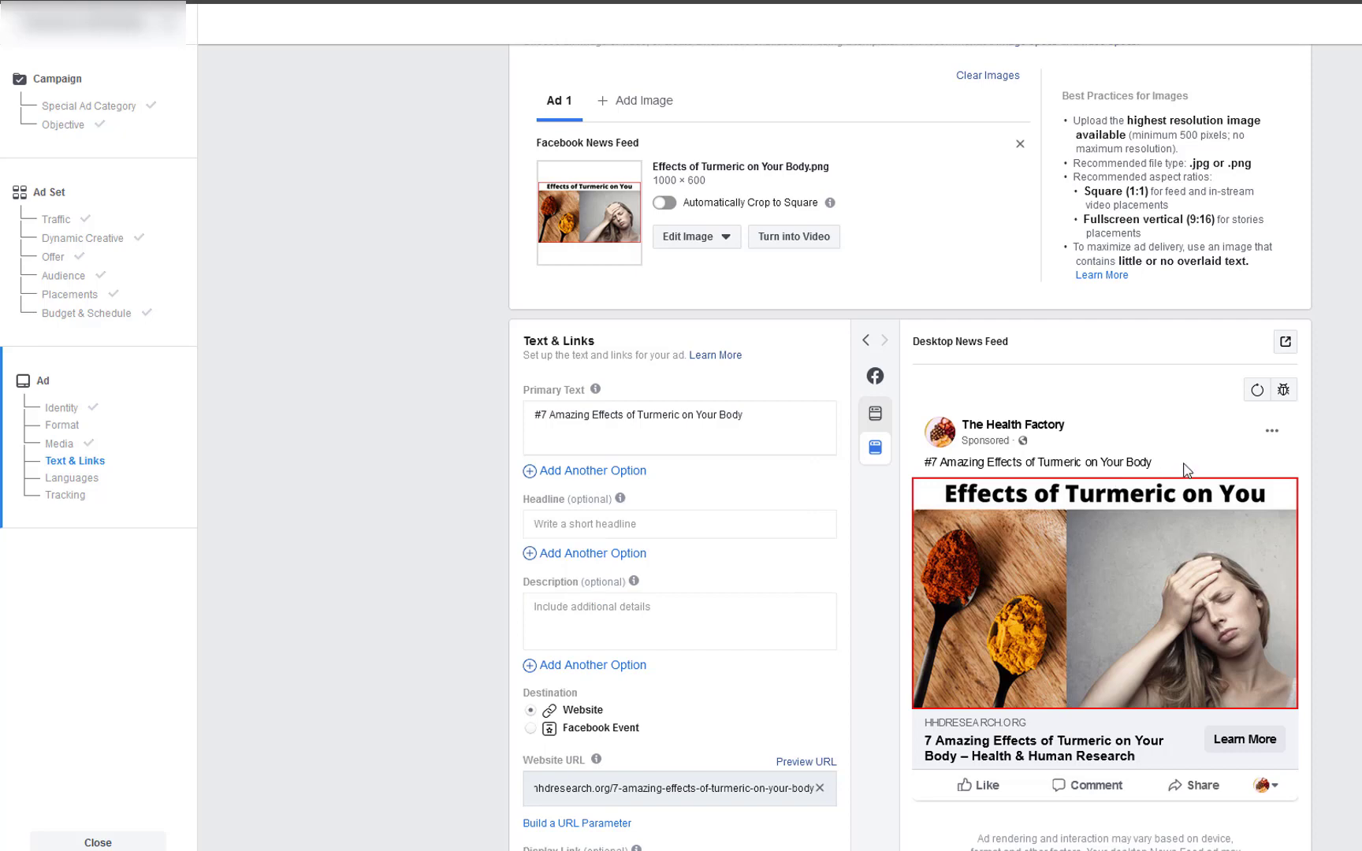
- Review the rest of the ad form, including the languages and tracking sections, and return to the ad text and preview
{"action": "scroll", "coordinate": [878, 677], "scroll_direction": "down", "scroll_amount": 3}
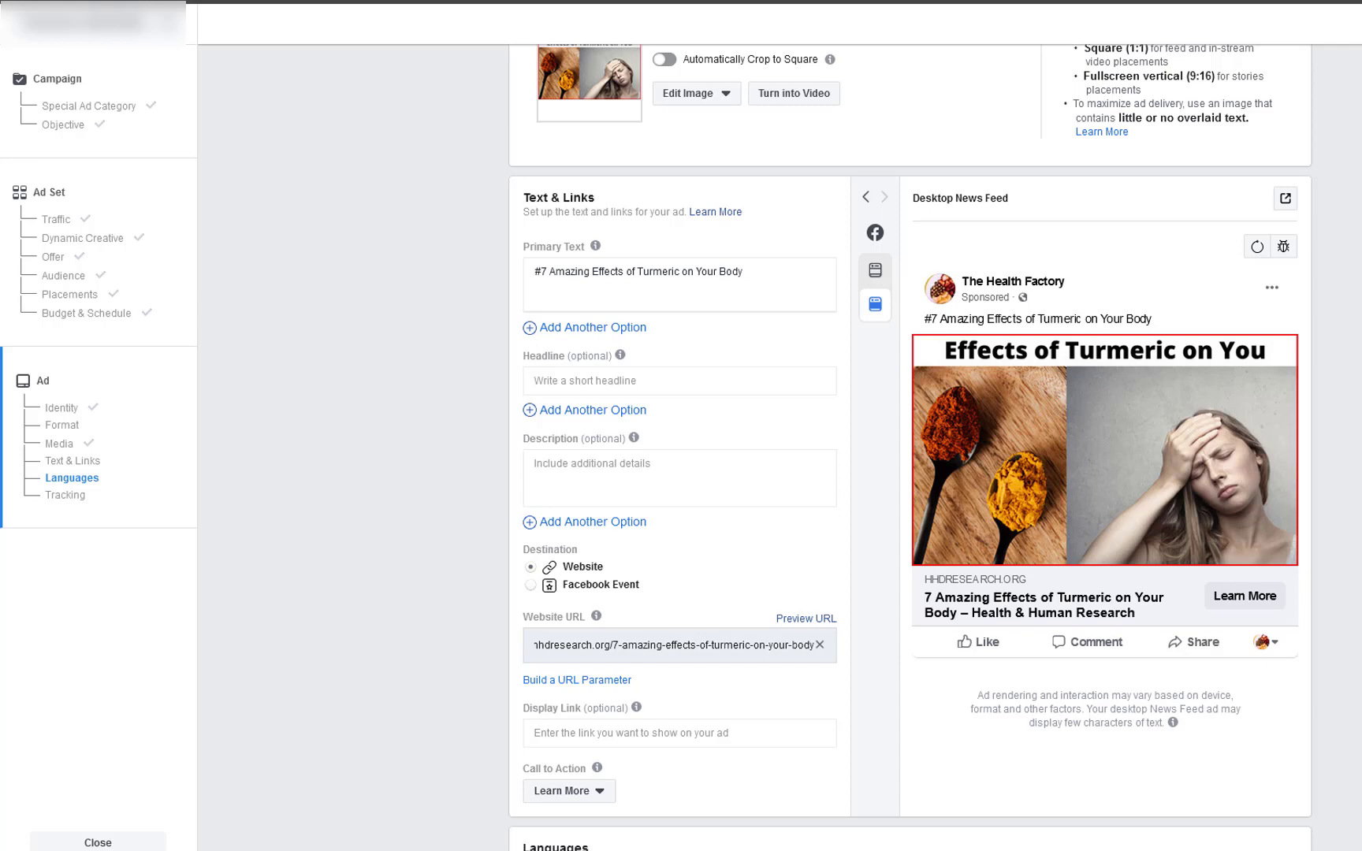
{"action": "scroll", "coordinate": [910, 473], "scroll_direction": "down", "scroll_amount": 7}
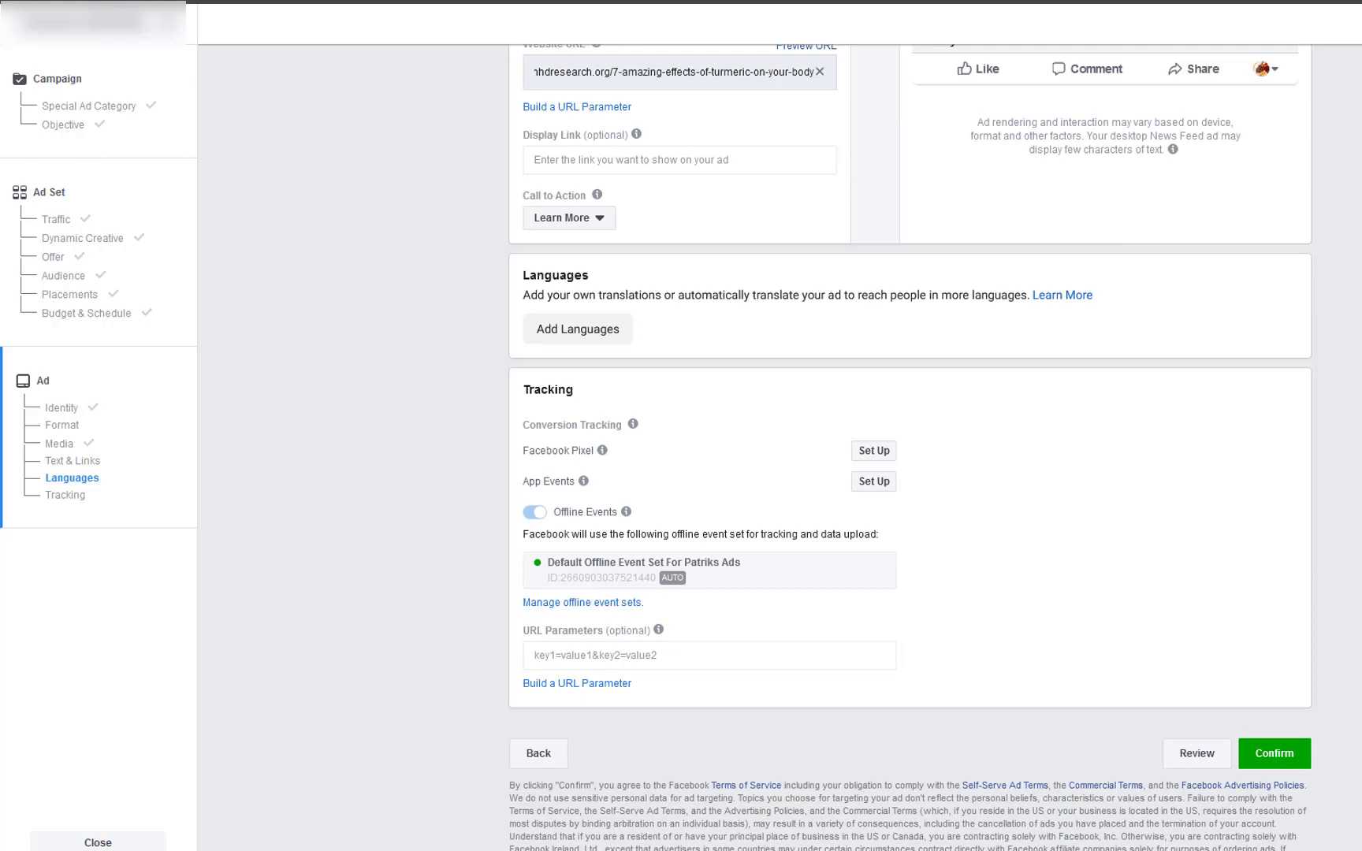
{"action": "scroll", "coordinate": [910, 447], "scroll_direction": "up", "scroll_amount": 5}
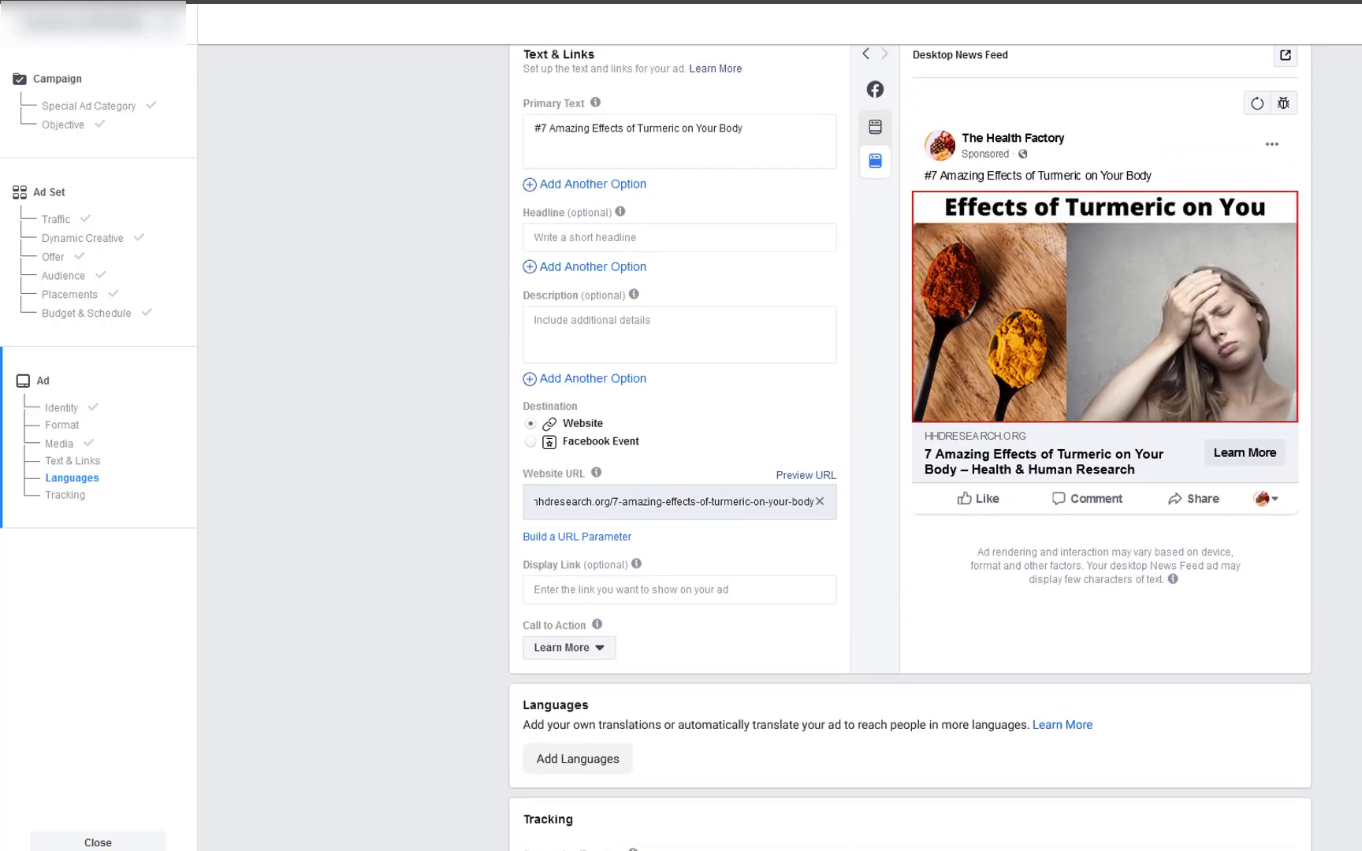